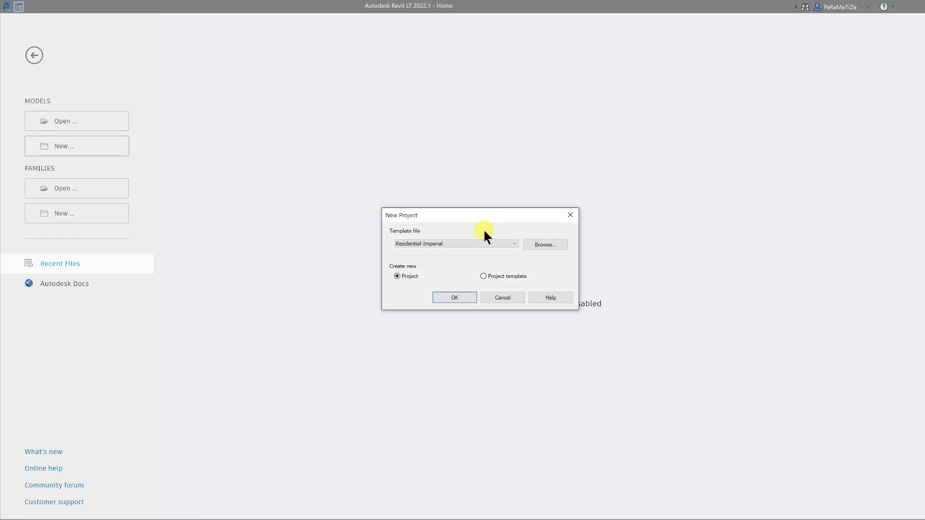
# Create a new project without a template, using the metric system of measurement
pyautogui.click(443, 244)
pyautogui.click(442, 251)
pyautogui.click(460, 295)
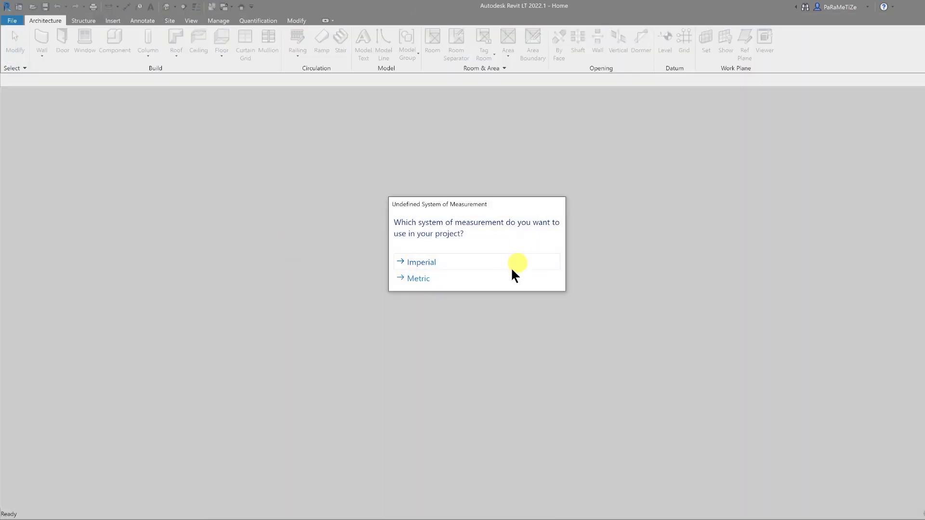
pyautogui.click(476, 281)
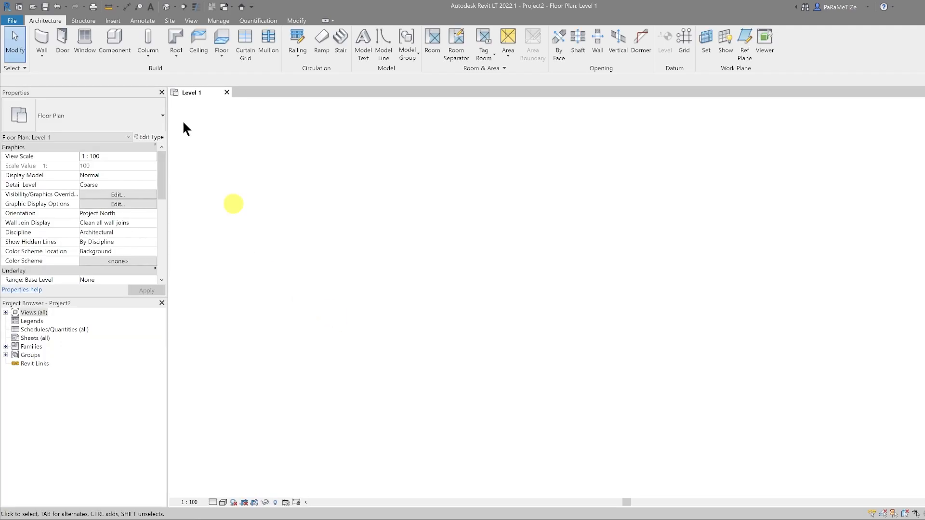
# Create an architectural floor on Level 1 with a square boundary of about 10000 mm per side
pyautogui.click(220, 52)
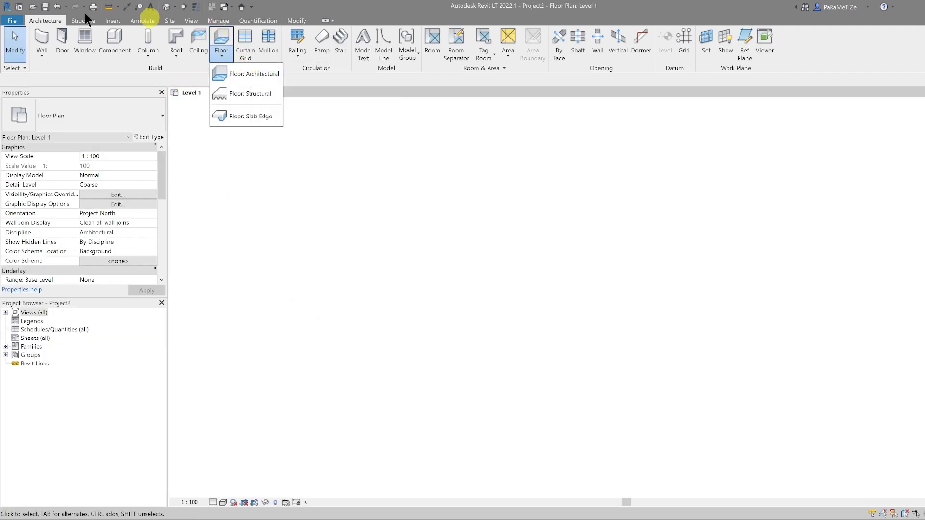
pyautogui.click(258, 74)
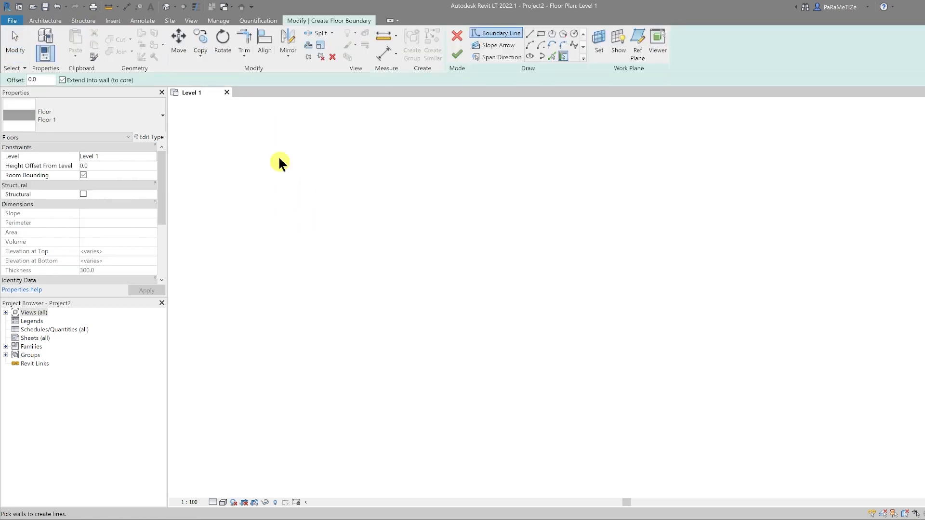
pyautogui.click(540, 32)
pyautogui.click(570, 326)
pyautogui.click(683, 393)
pyautogui.moveTo(684, 392)
pyautogui.mouseDown(button='middle')
pyautogui.moveTo(710, 442)
pyautogui.moveTo(578, 262)
pyautogui.mouseUp(button='middle')
pyautogui.click(605, 311)
pyautogui.press('Escape')
pyautogui.click(560, 310)
pyautogui.click(453, 53)
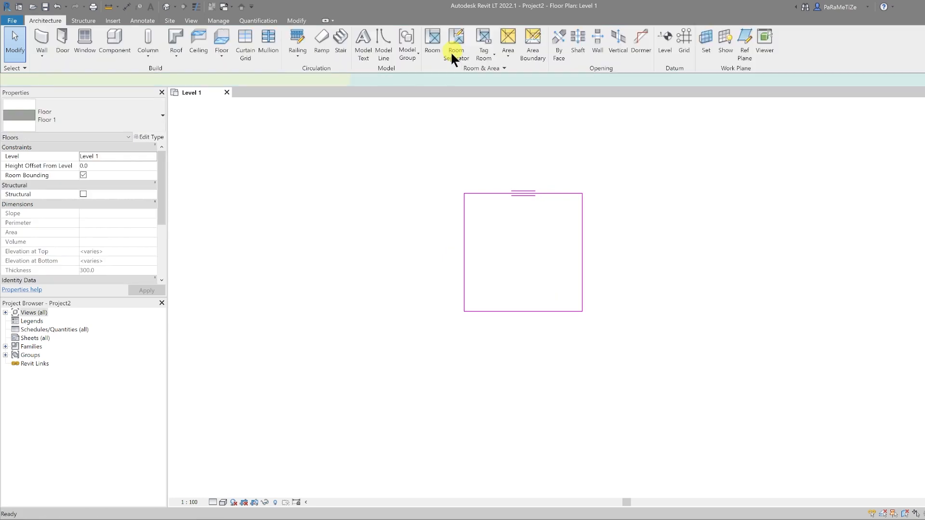
pyautogui.click(410, 236)
pyautogui.moveTo(419, 213); pyautogui.dragTo(331, 206, button='middle')
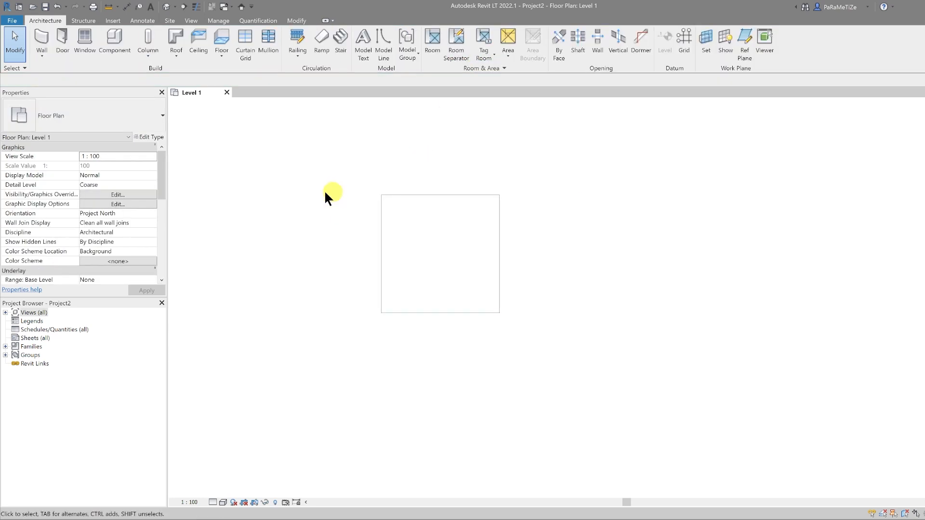
# Draw a 10000 mm long architectural wall, 4000 mm high, along the upper edge of the floor
pyautogui.click(43, 51)
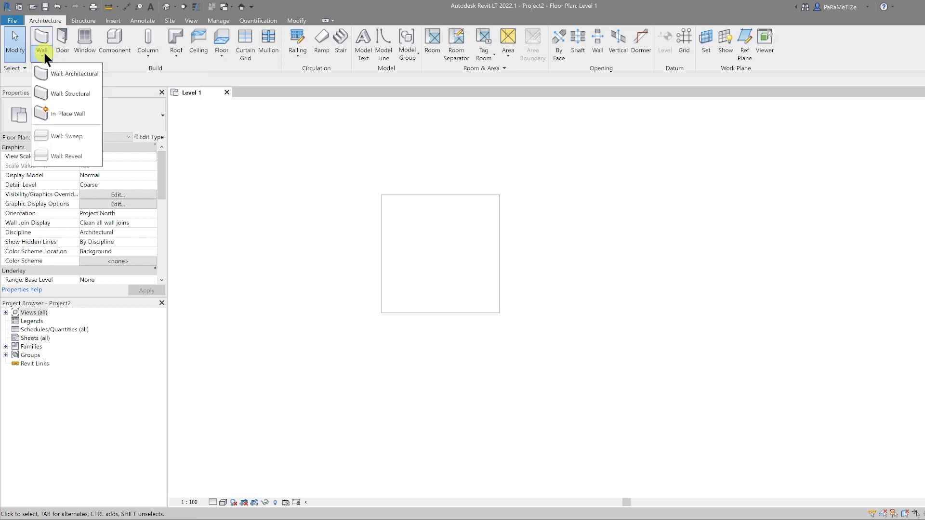
pyautogui.click(67, 75)
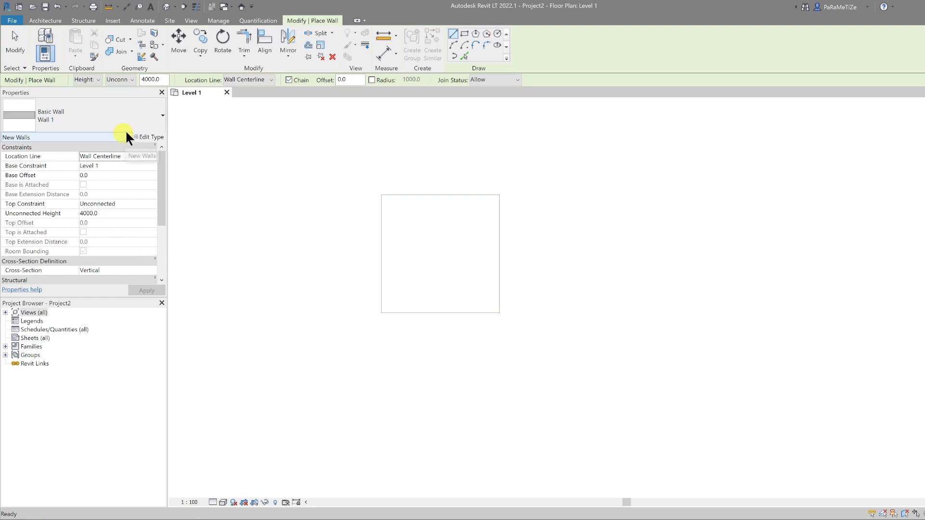
pyautogui.click(381, 195)
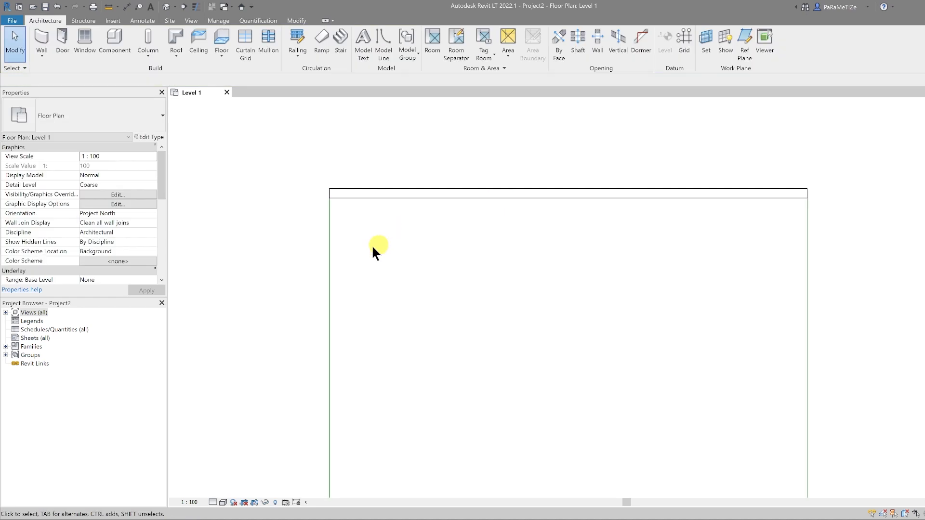
# Set the Level 1 plan's view scale to 1:20 and its detail level to Fine
pyautogui.click(189, 502)
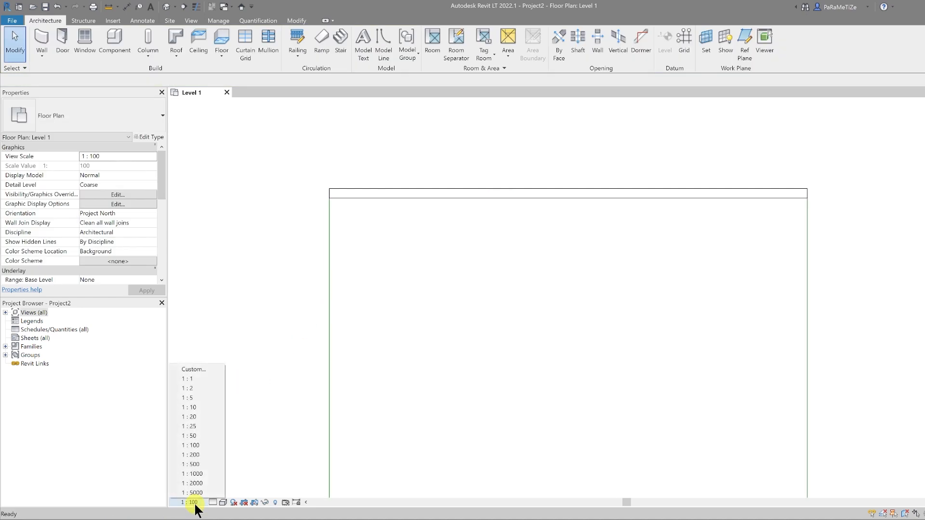
pyautogui.click(203, 415)
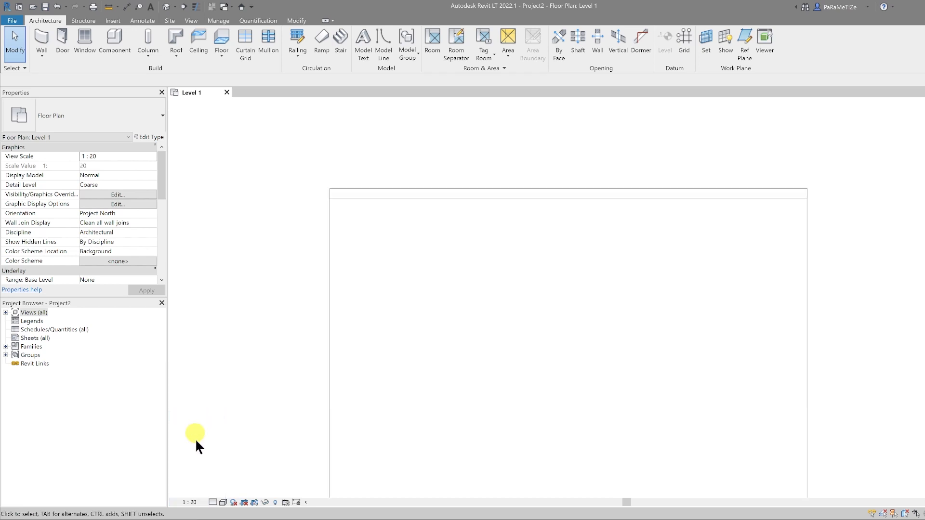
pyautogui.click(212, 502)
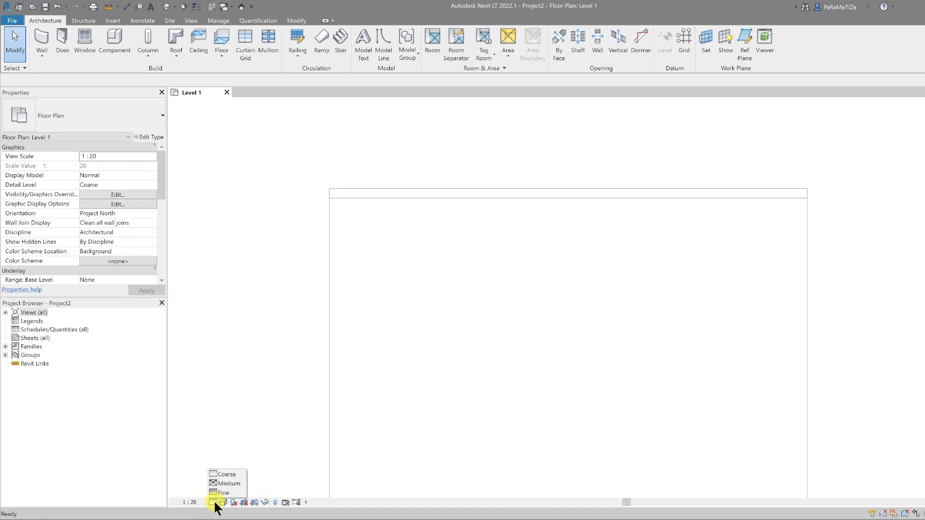
pyautogui.click(223, 492)
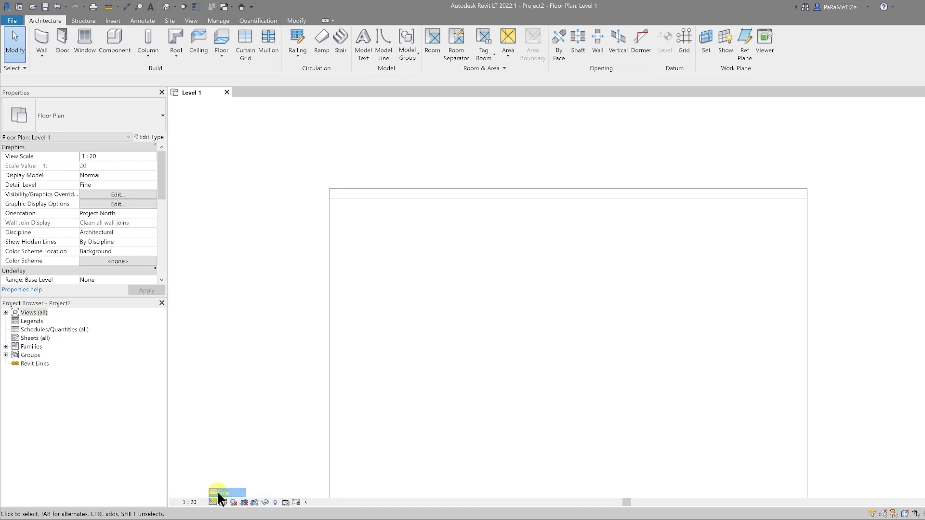
# Open the wall type's structure for editing and insert two additional layers above the existing structure layer
pyautogui.click(363, 196)
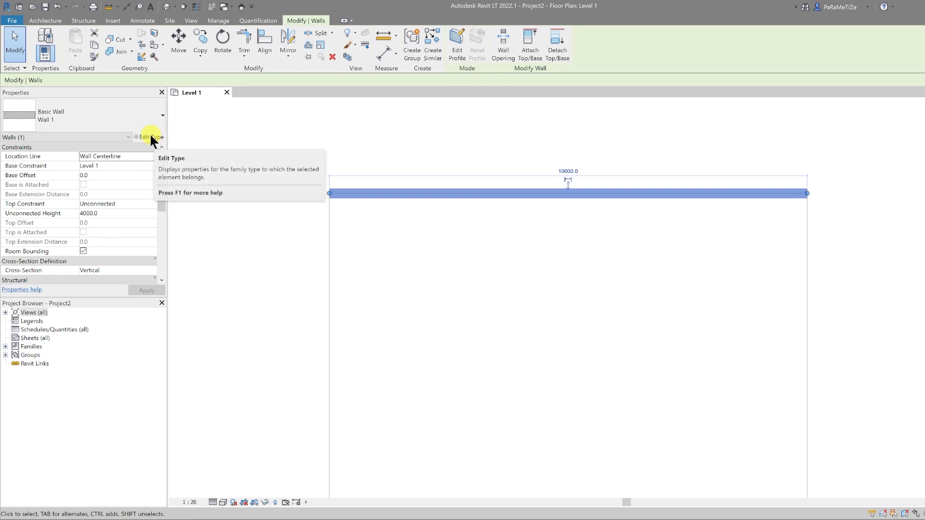
pyautogui.click(151, 138)
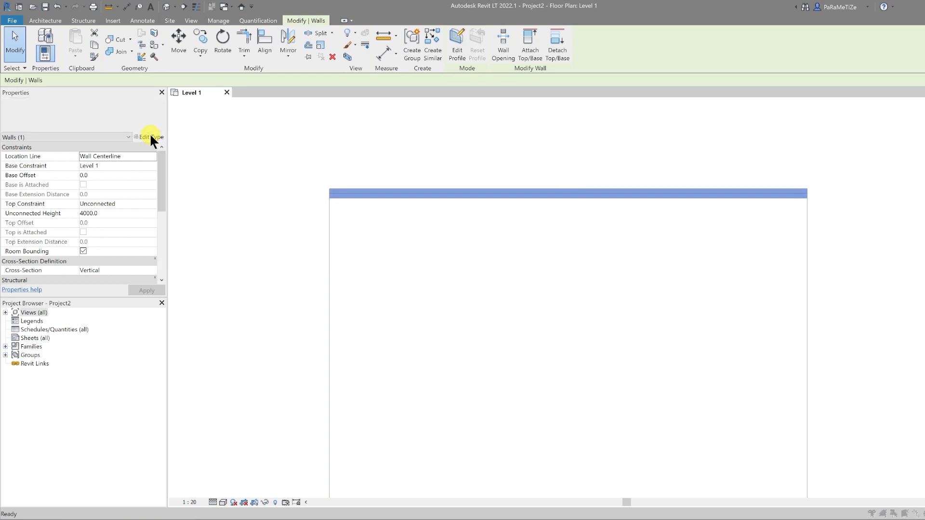
pyautogui.moveTo(292, 100); pyautogui.dragTo(423, 115)
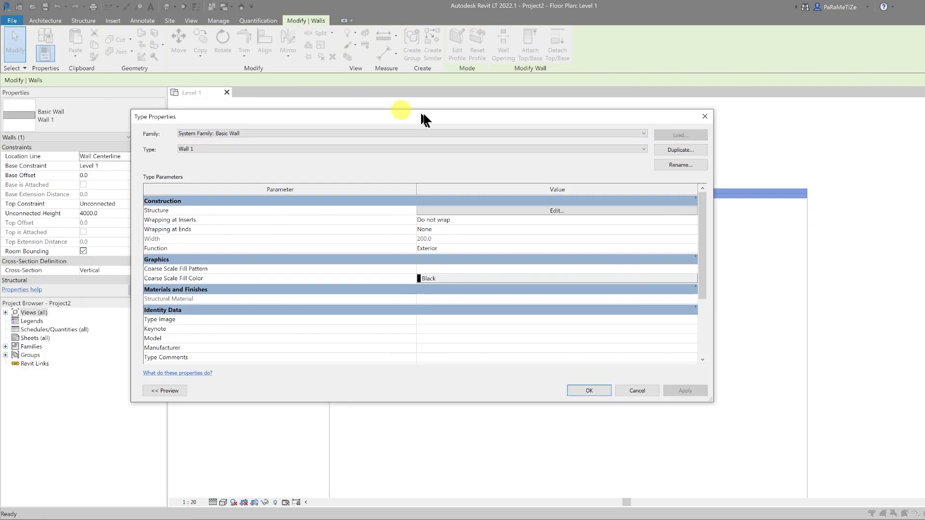
pyautogui.moveTo(421, 114); pyautogui.dragTo(495, 120)
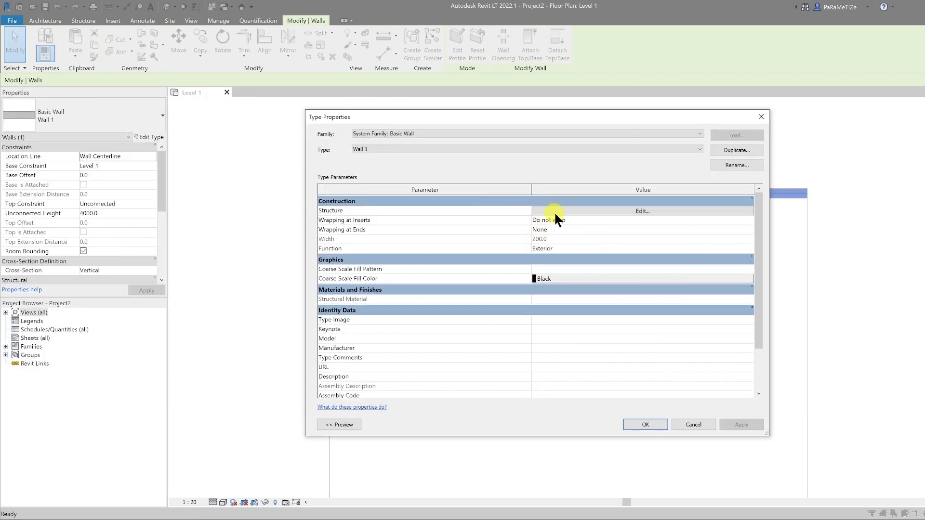
pyautogui.click(632, 212)
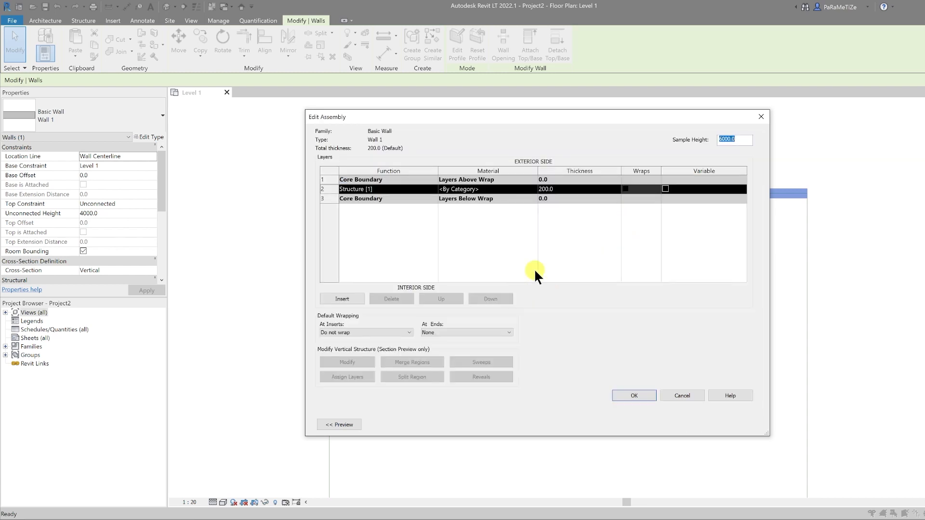
pyautogui.moveTo(474, 115); pyautogui.dragTo(513, 120)
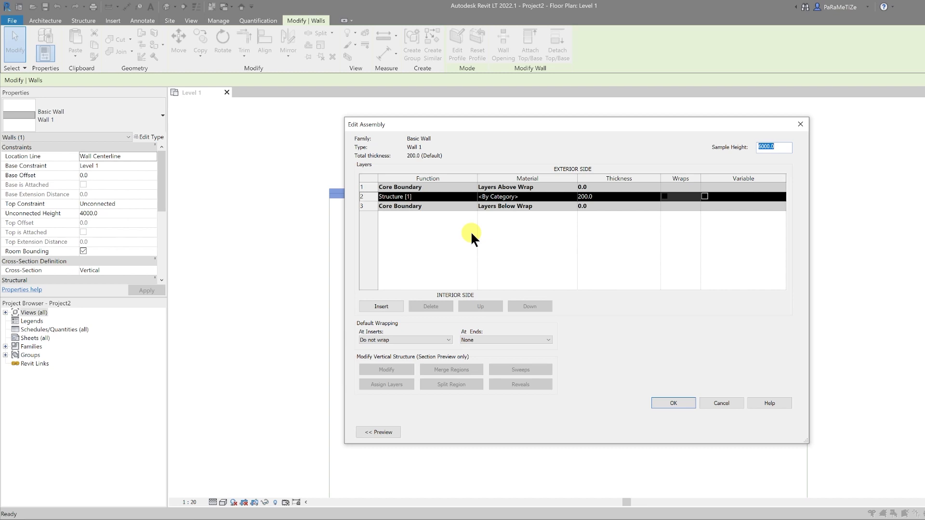
pyautogui.click(383, 304)
pyautogui.click(383, 305)
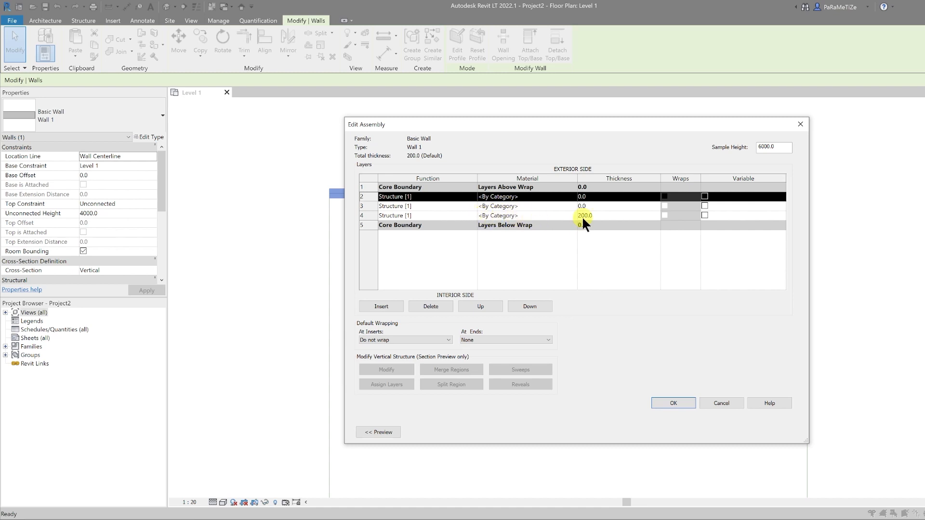
# Set the three wall layer thicknesses, from exterior to interior, to 102.5, 50 and 100 mm
pyautogui.click(600, 196)
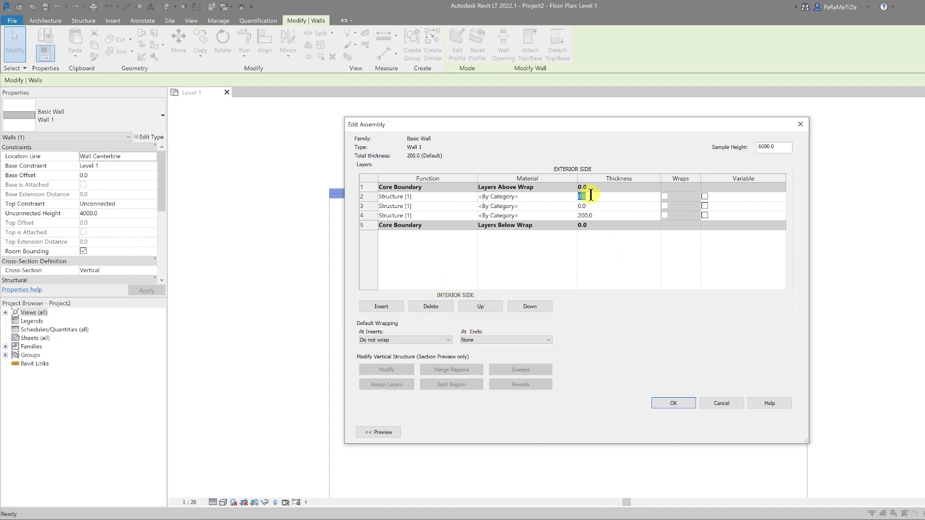
pyautogui.write('102')
pyautogui.click(595, 204)
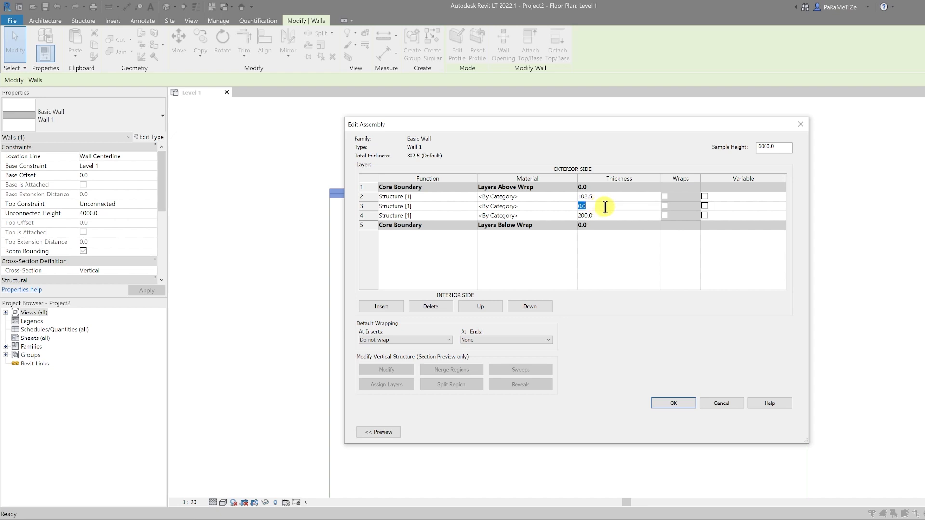
pyautogui.write('50')
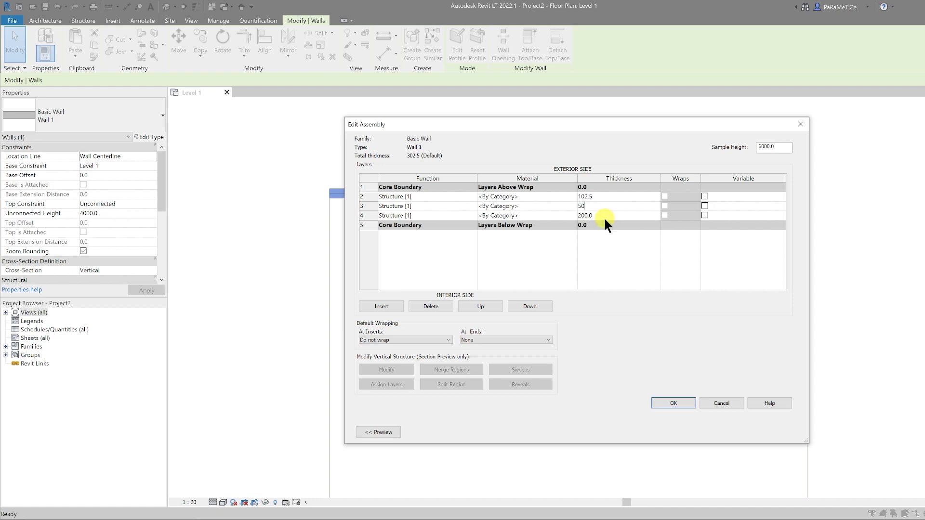
pyautogui.click(607, 217)
pyautogui.write('100')
pyautogui.click(570, 236)
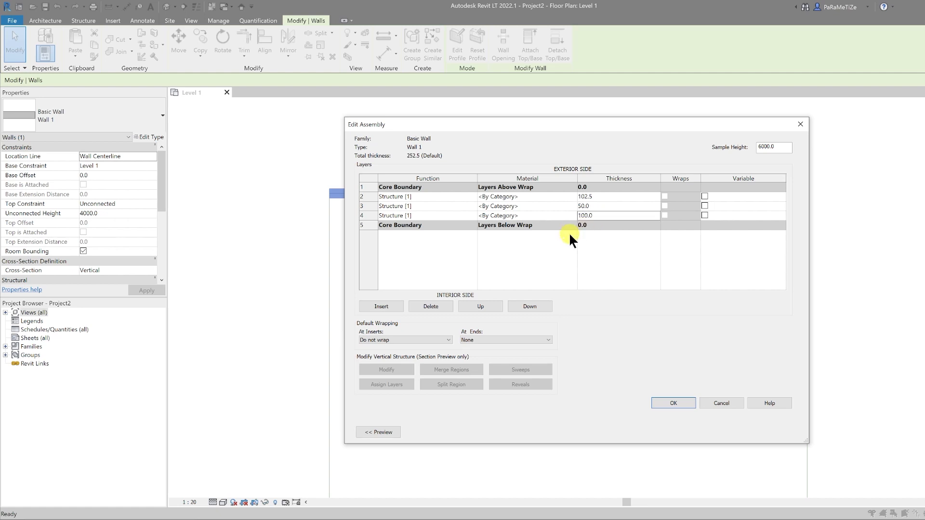
# Create a new material for the 102.5 mm exterior layer and rename it Brick
pyautogui.click(553, 196)
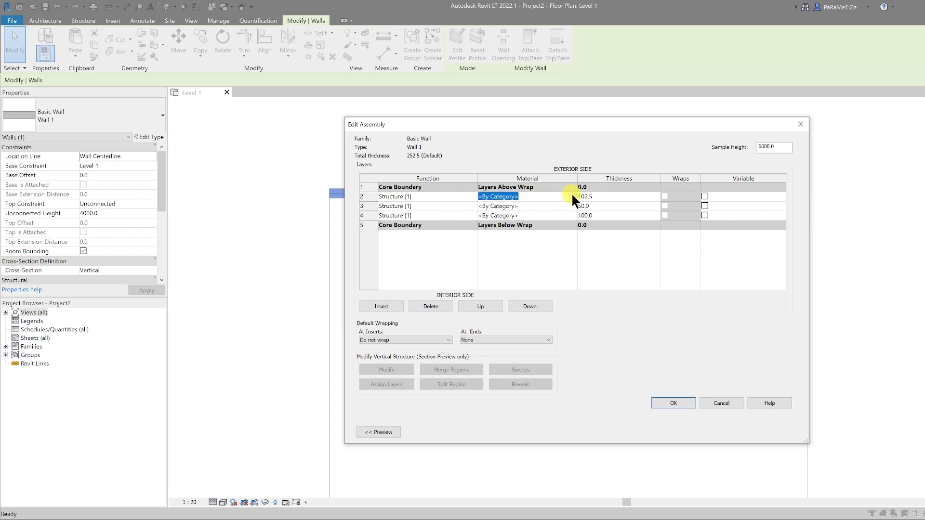
pyautogui.click(573, 197)
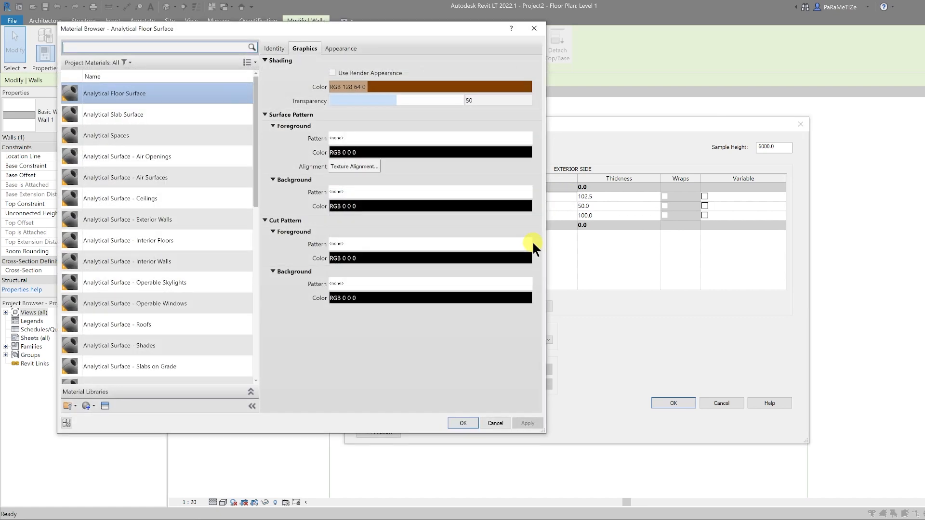
pyautogui.click(85, 405)
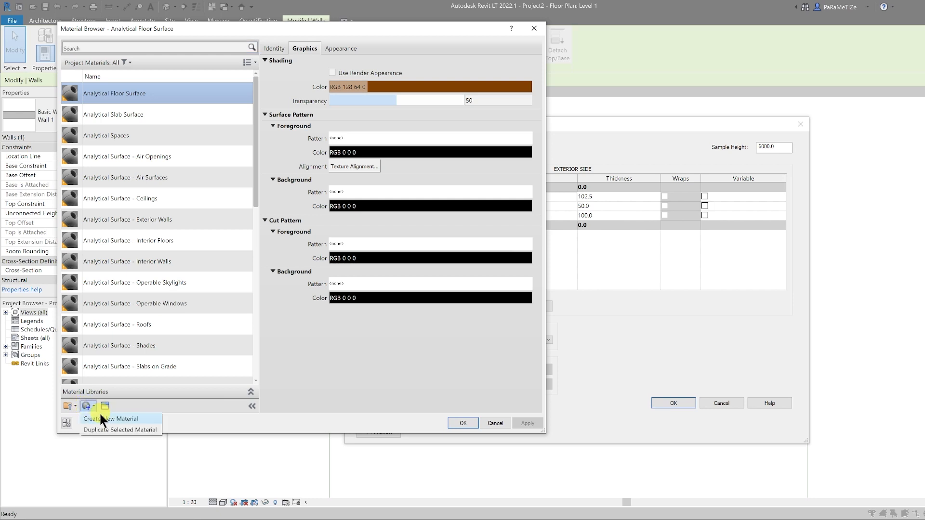
pyautogui.click(102, 420)
pyautogui.rightClick(126, 227)
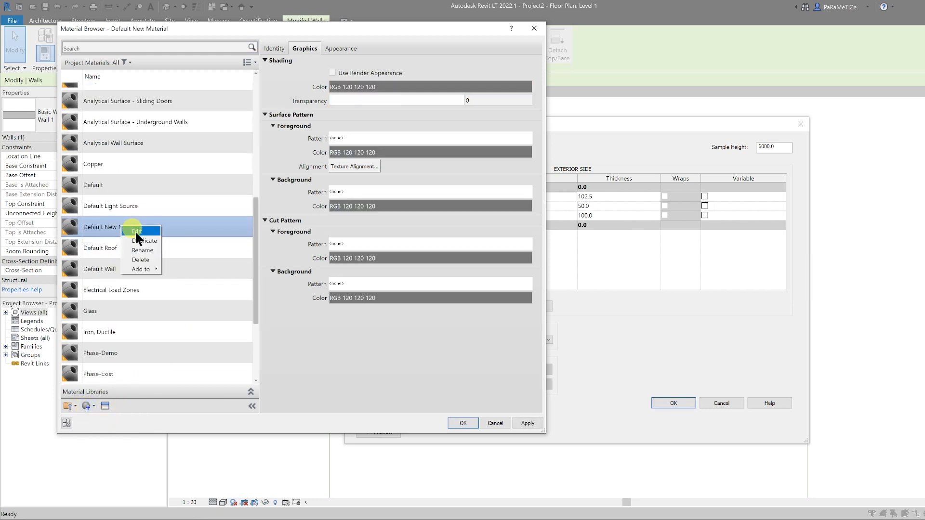
pyautogui.click(141, 250)
pyautogui.write('Brick')
pyautogui.press('Return')
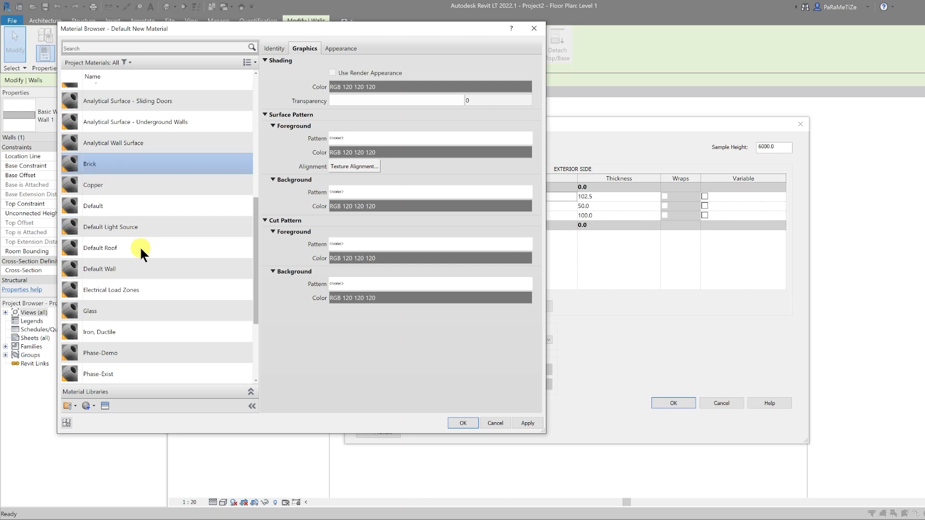
# Assign the Brick - Running - Medium Blend appearance to the Brick material and use its render appearance for shading
pyautogui.click(341, 49)
pyautogui.click(521, 61)
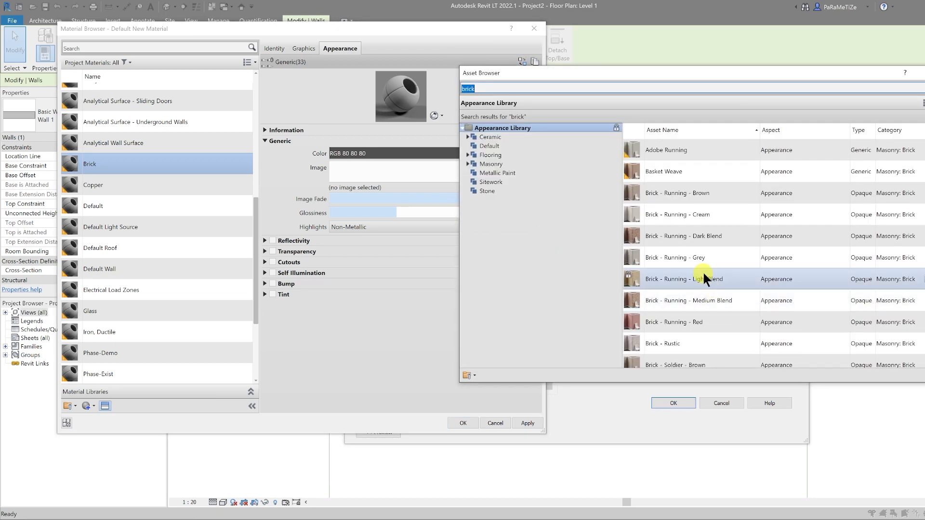
pyautogui.doubleClick(686, 300)
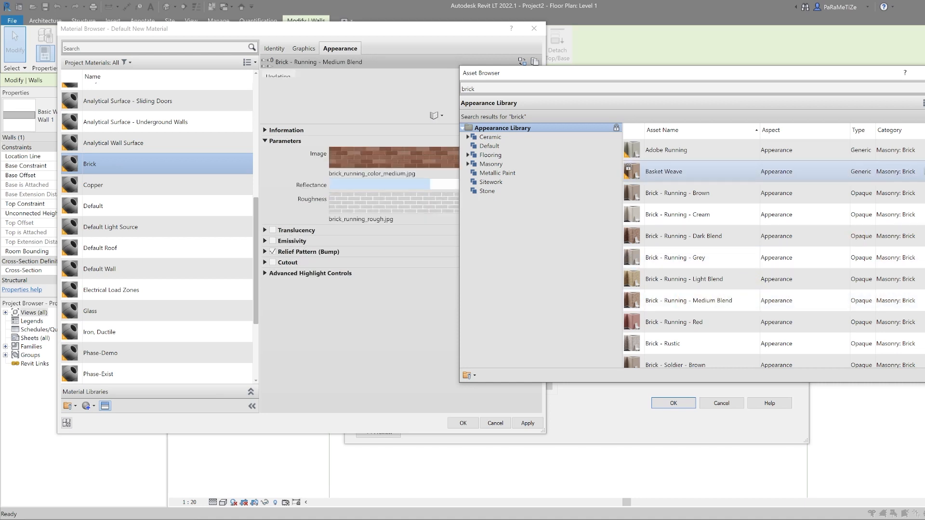
pyautogui.click(298, 29)
pyautogui.click(298, 48)
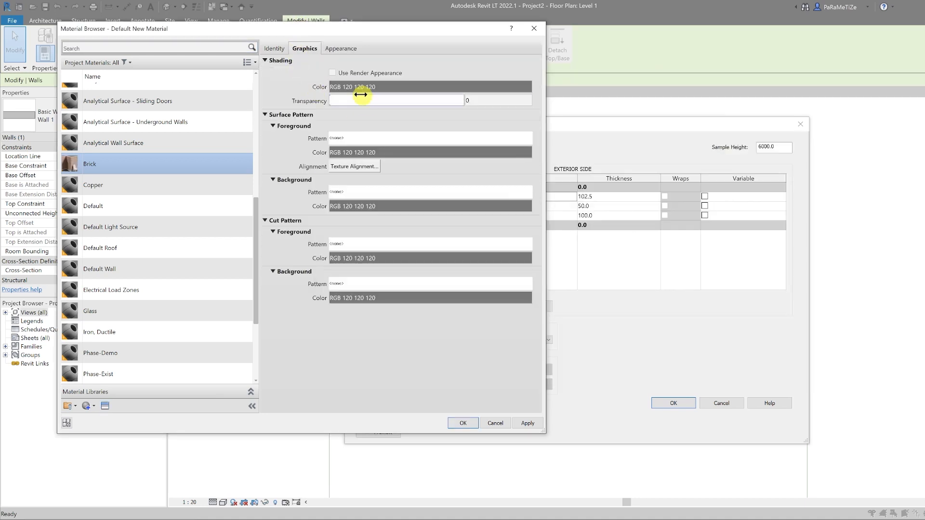
pyautogui.click(332, 72)
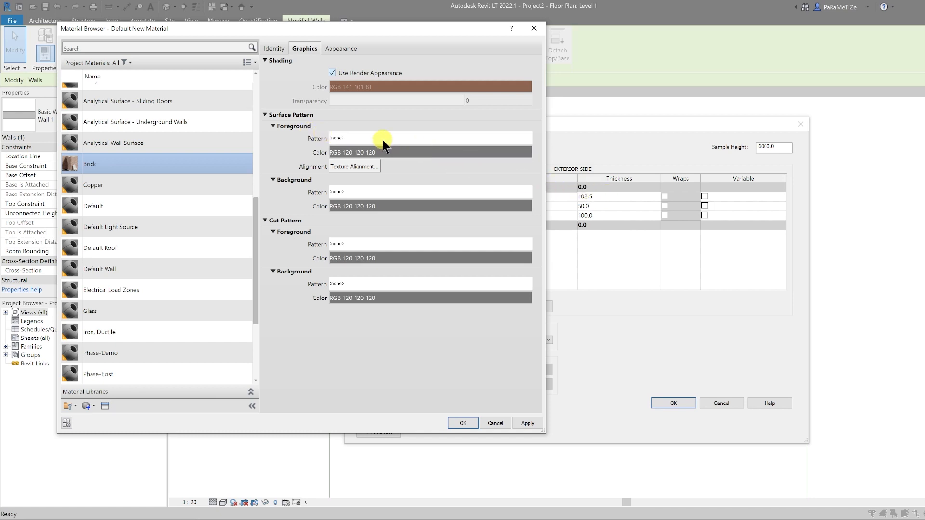
# Start a new custom model pattern for the Brick material's surface foreground
pyautogui.click(354, 139)
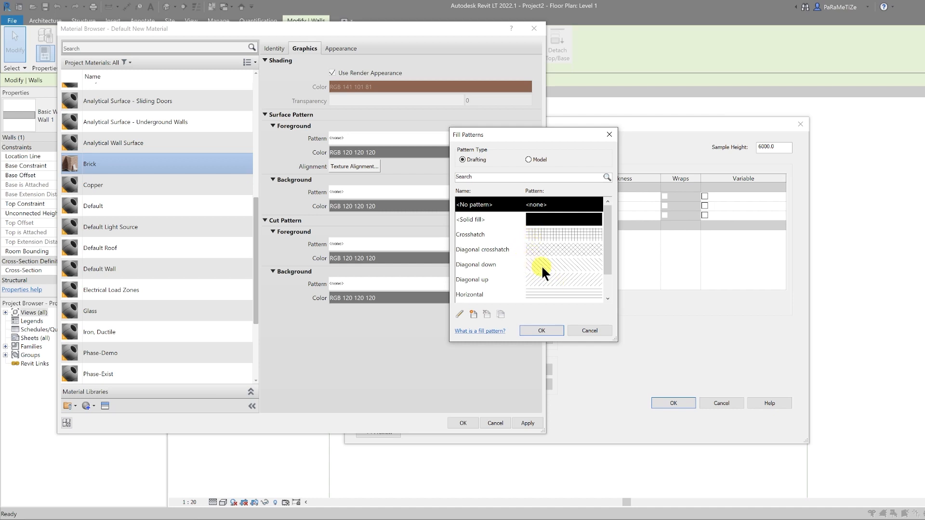
pyautogui.click(529, 159)
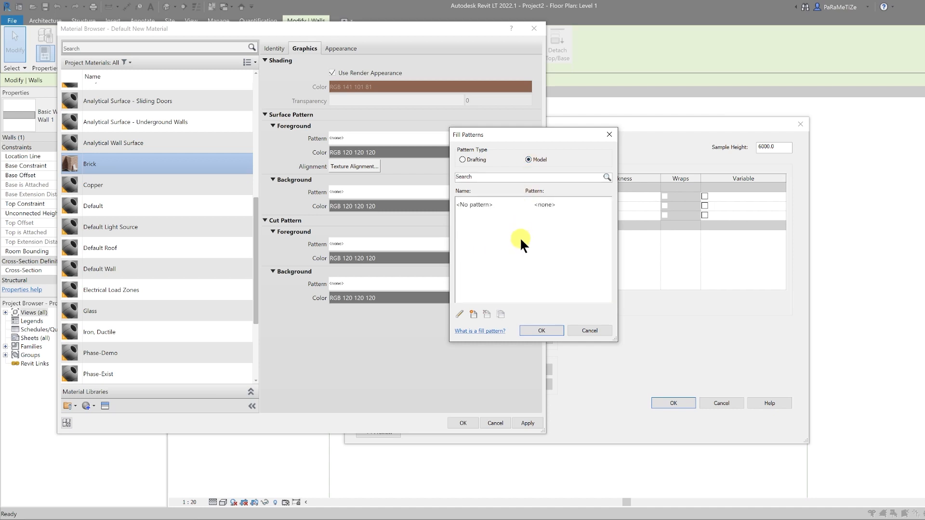
pyautogui.click(473, 313)
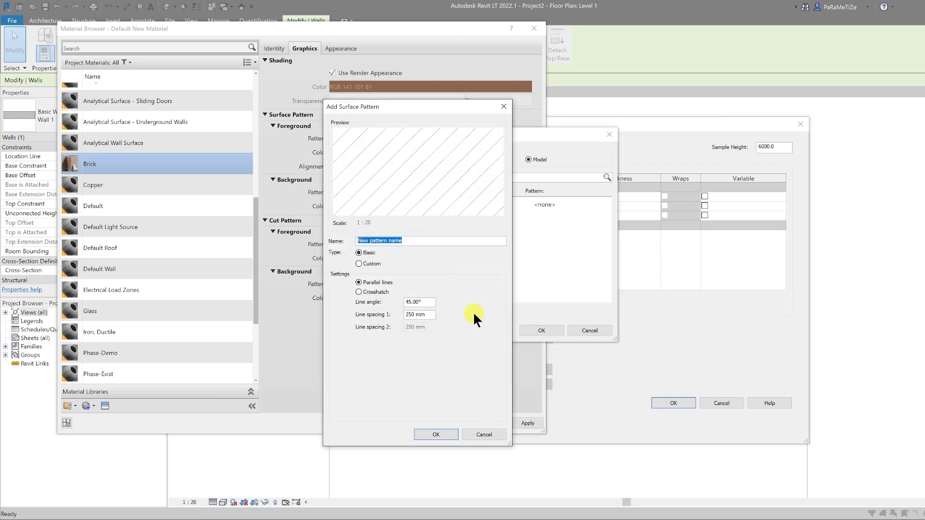
pyautogui.click(358, 264)
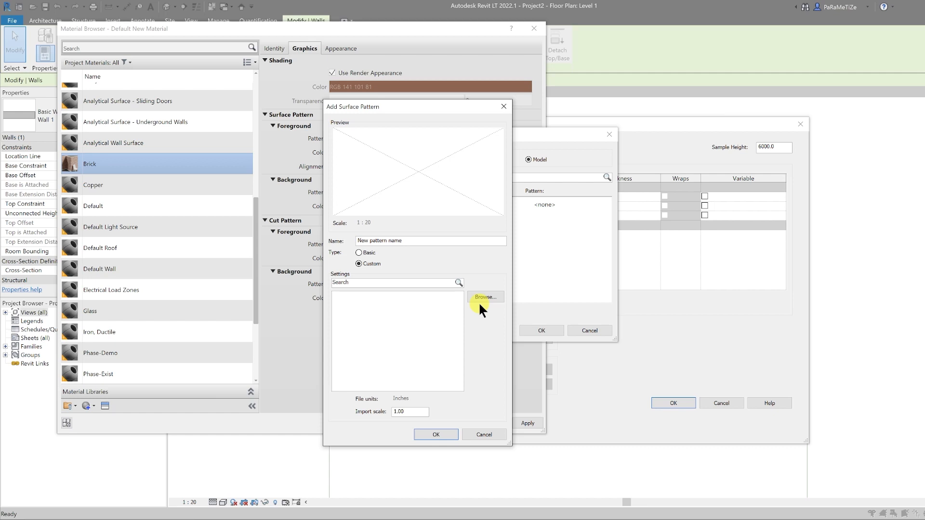
# Load the pattern file revit metric.pat from Program Files, Autodesk, Revit LT 2022, Data on the C: drive
pyautogui.click(480, 297)
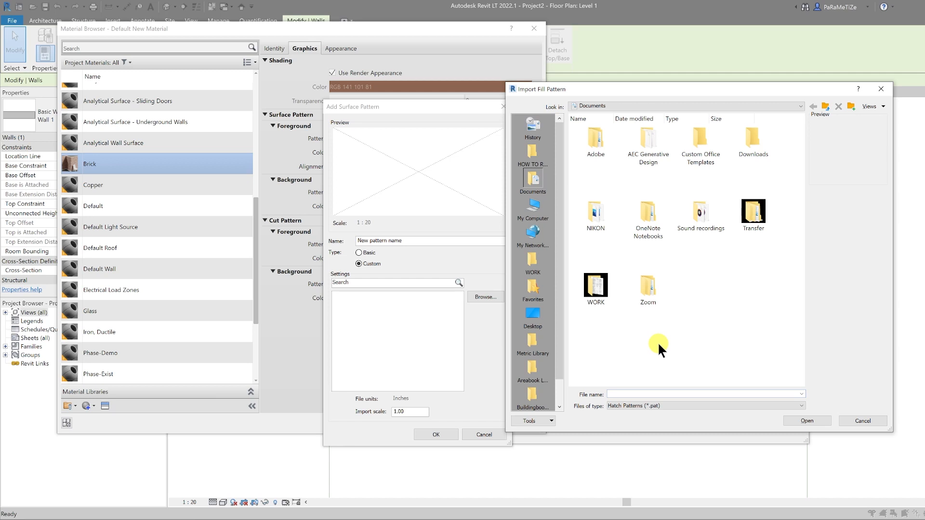
pyautogui.click(532, 208)
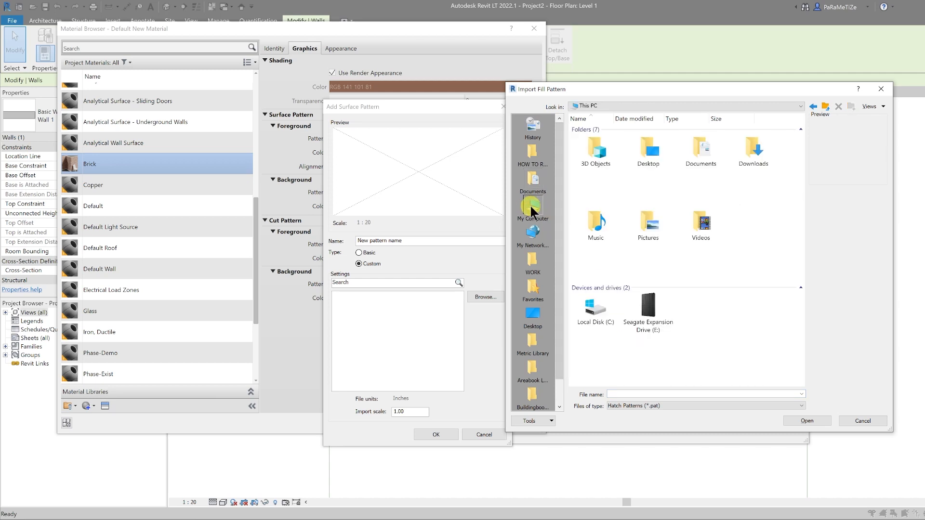
pyautogui.doubleClick(595, 310)
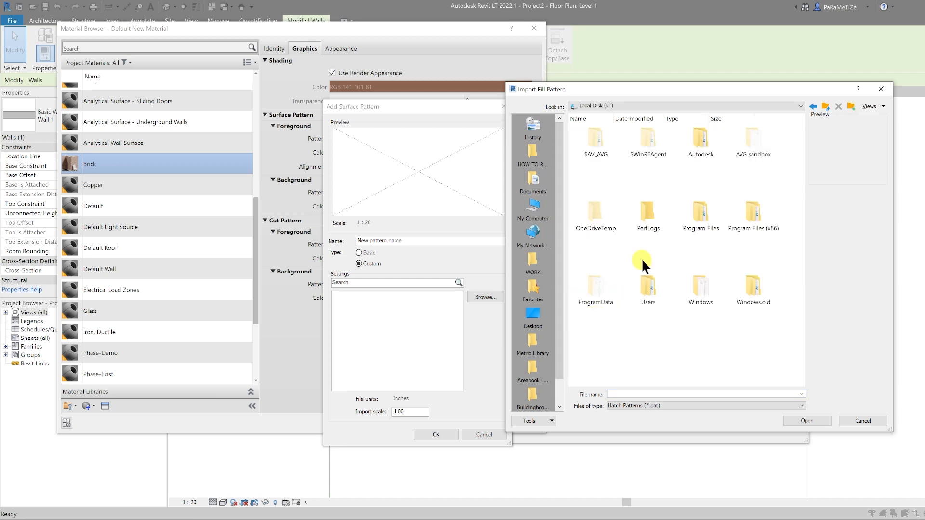
pyautogui.click(708, 229)
pyautogui.doubleClick(707, 224)
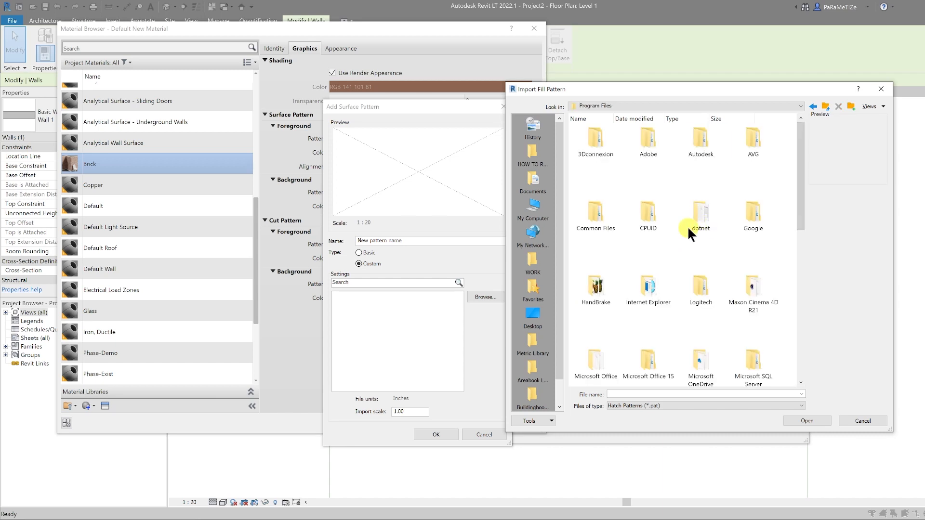
pyautogui.doubleClick(703, 152)
pyautogui.doubleClick(651, 221)
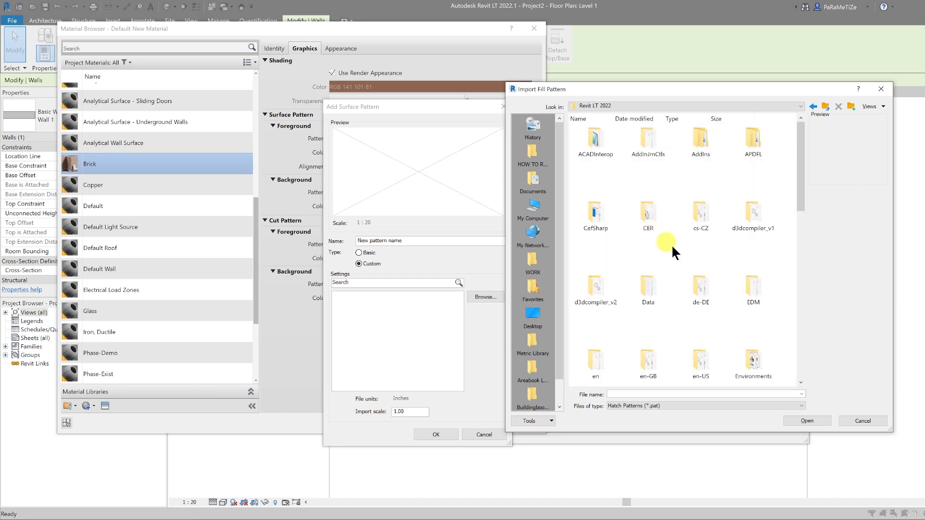
pyautogui.doubleClick(649, 289)
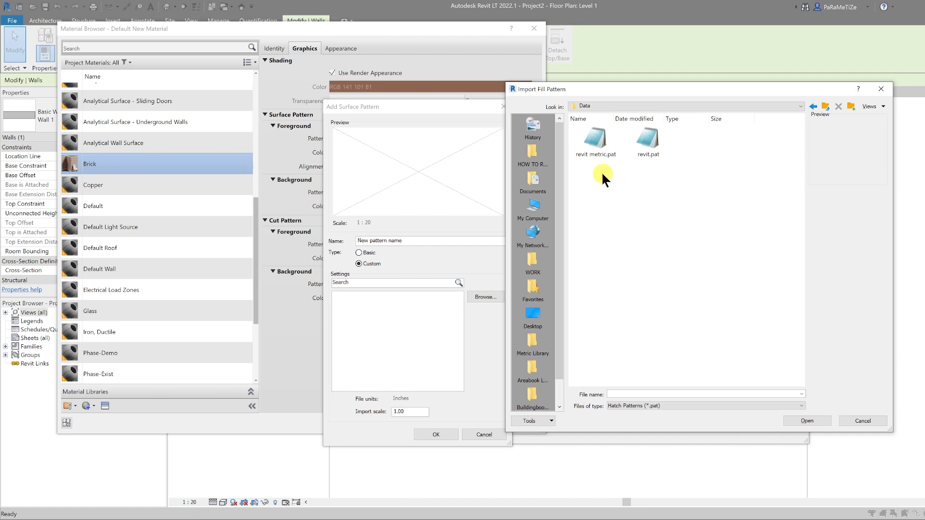
pyautogui.click(593, 149)
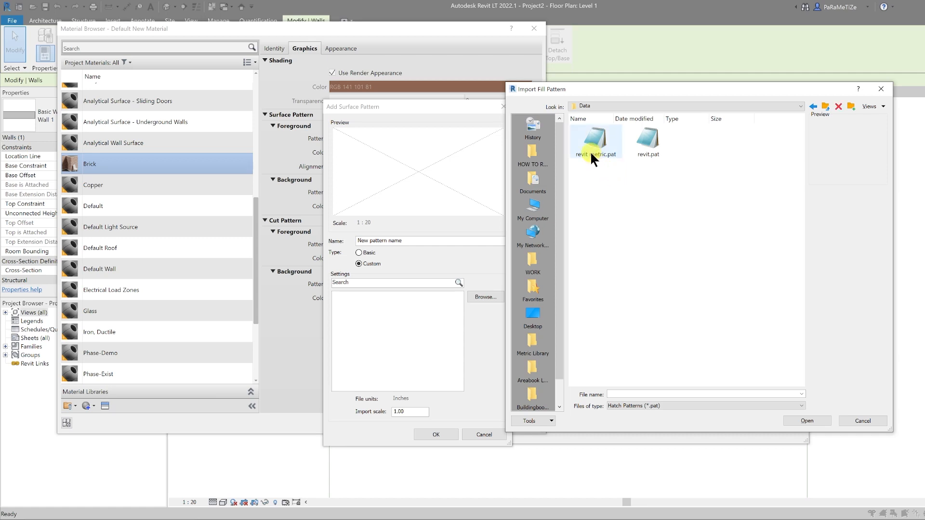
pyautogui.click(804, 419)
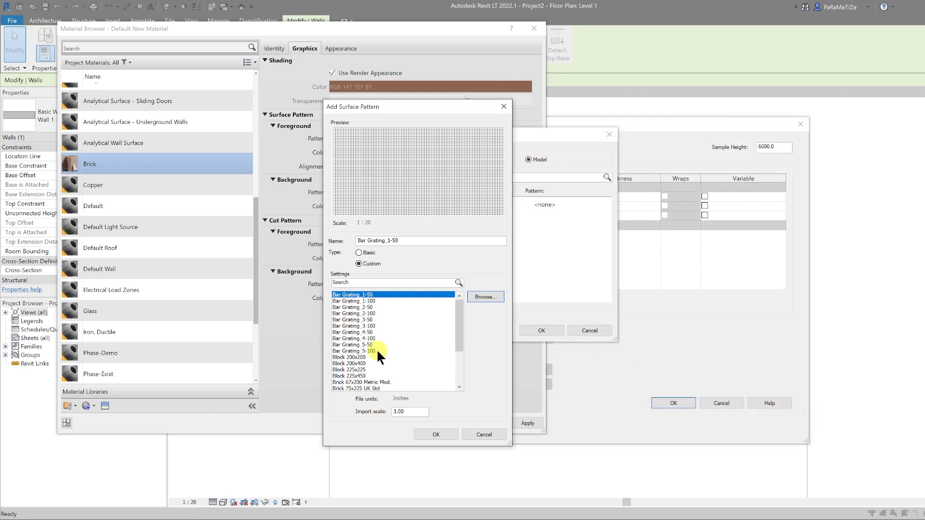
# Preview the block and brick patterns, then create the Brick 75x225 UK Std pattern and assign it to Brick's surface foreground
pyautogui.scroll(-1, 376, 348)
pyautogui.click(355, 351)
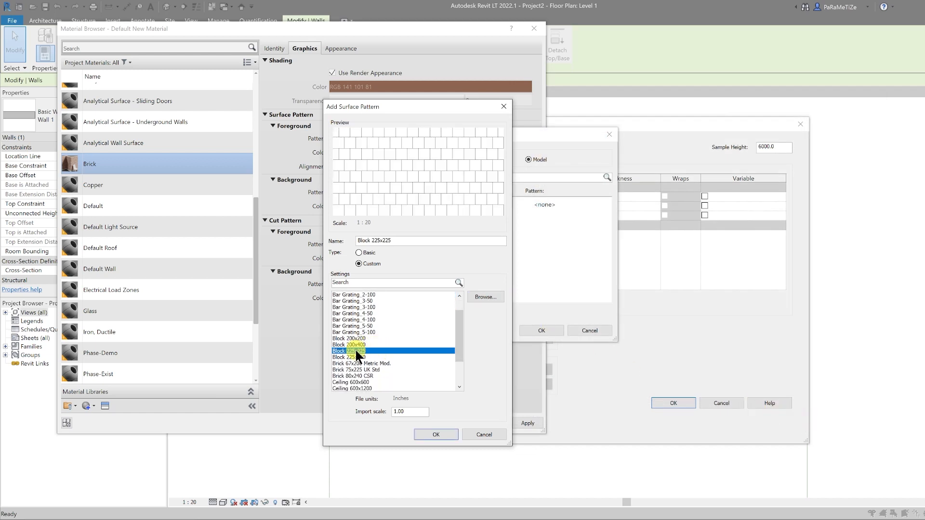
pyautogui.click(353, 338)
pyautogui.click(354, 344)
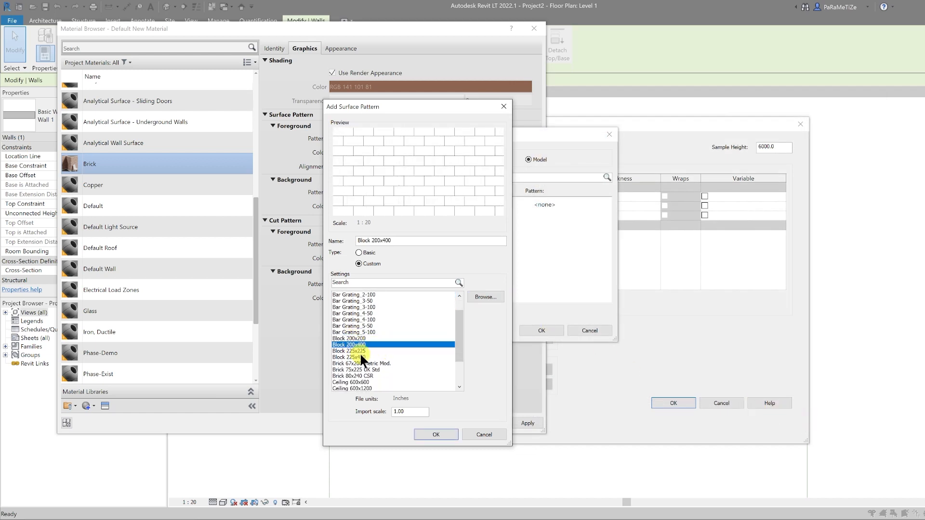
pyautogui.click(359, 356)
pyautogui.scroll(-2, 359, 354)
pyautogui.click(358, 327)
pyautogui.click(359, 332)
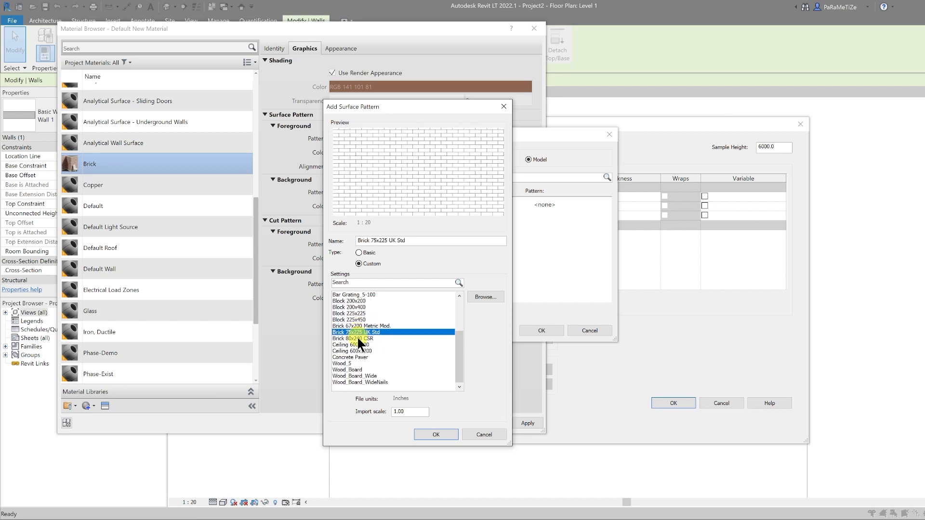
pyautogui.click(359, 338)
pyautogui.click(358, 326)
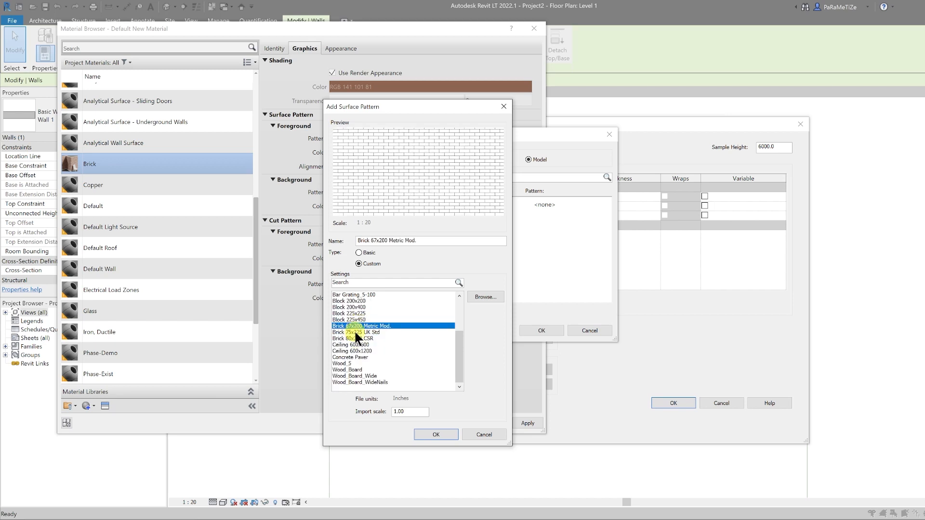
pyautogui.click(359, 333)
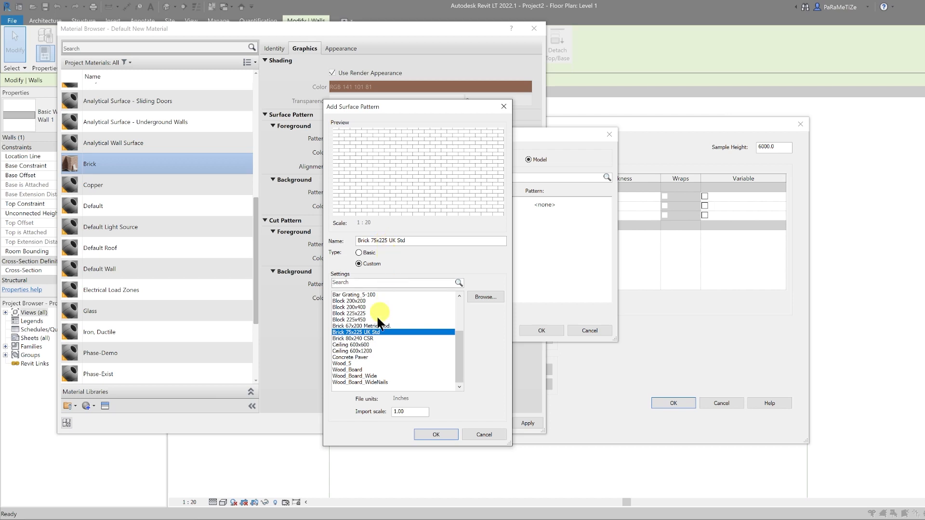
pyautogui.click(436, 433)
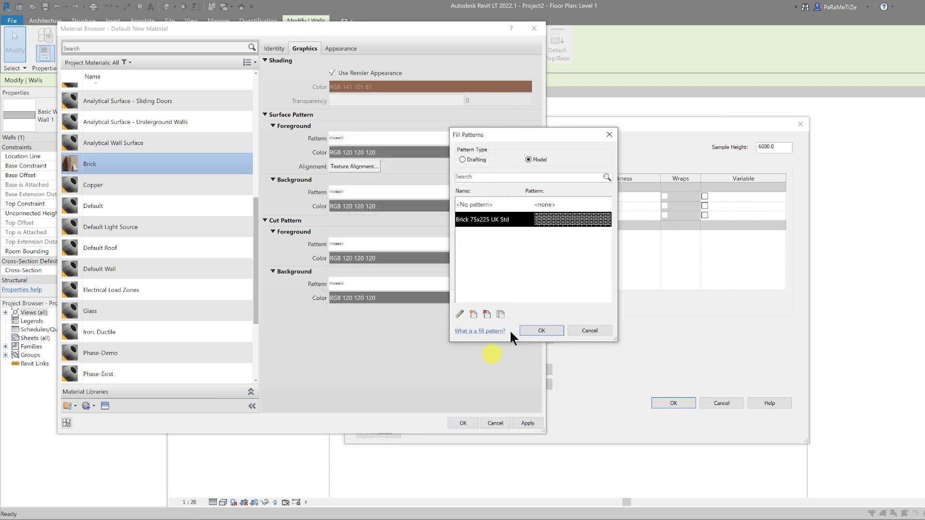
pyautogui.click(541, 331)
# Set the color of the Brick material's surface foreground pattern to black
pyautogui.click(371, 152)
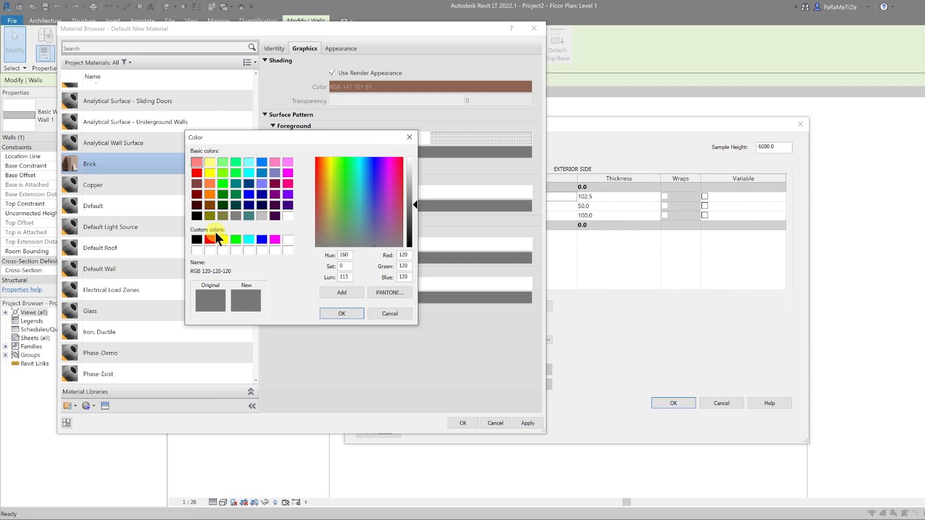
pyautogui.click(196, 240)
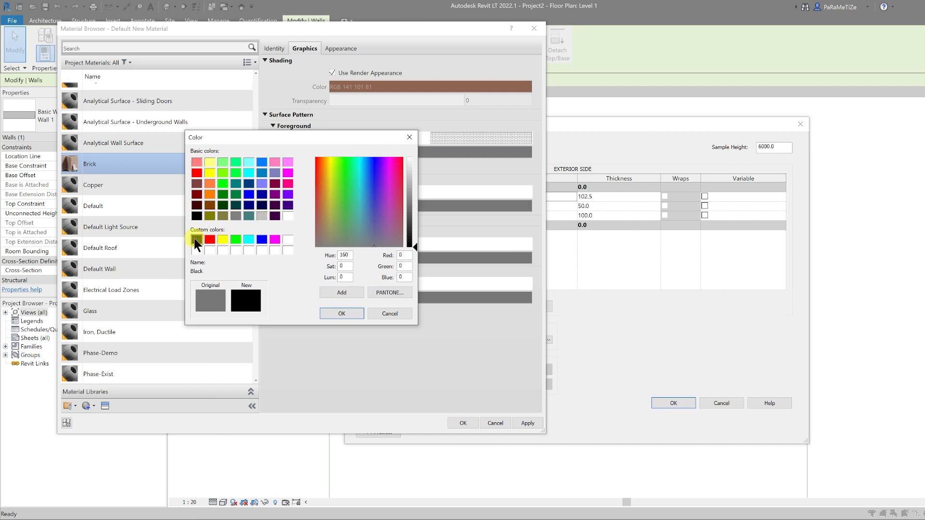
pyautogui.click(336, 312)
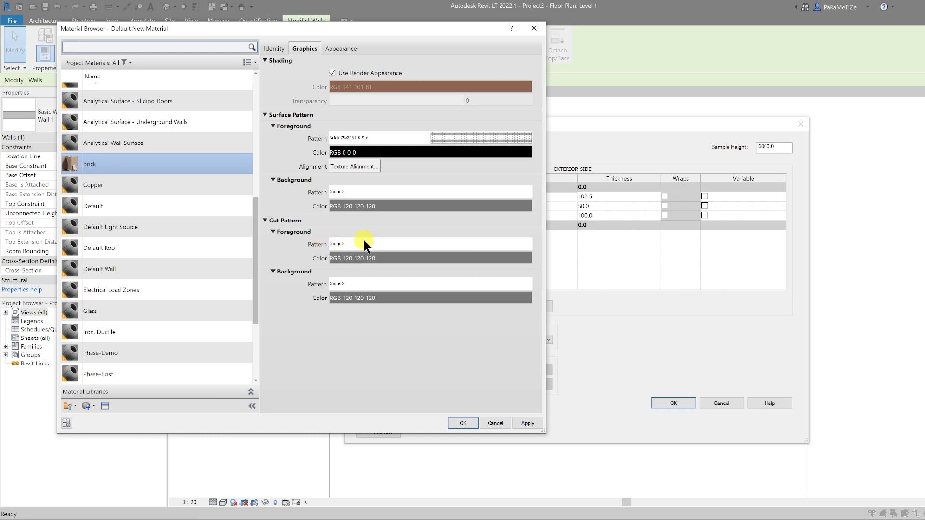
# Start a new custom drafting pattern for the Brick material's cut foreground and load the pattern file revit.pat
pyautogui.click(350, 244)
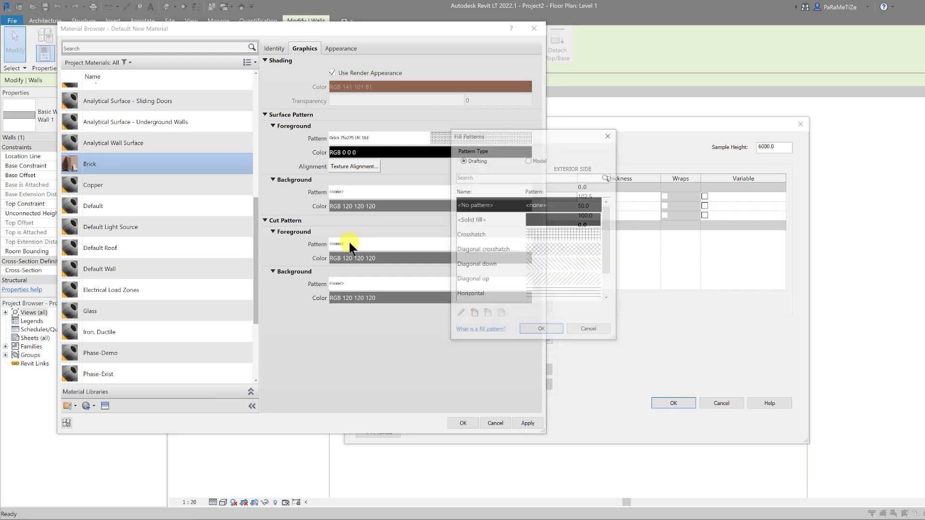
pyautogui.scroll(-1, 492, 177)
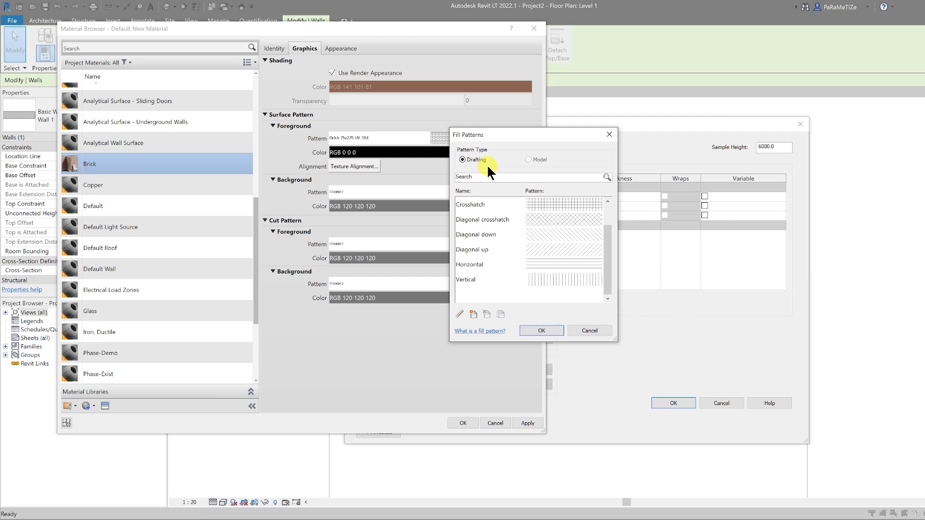
pyautogui.moveTo(499, 139); pyautogui.dragTo(455, 199)
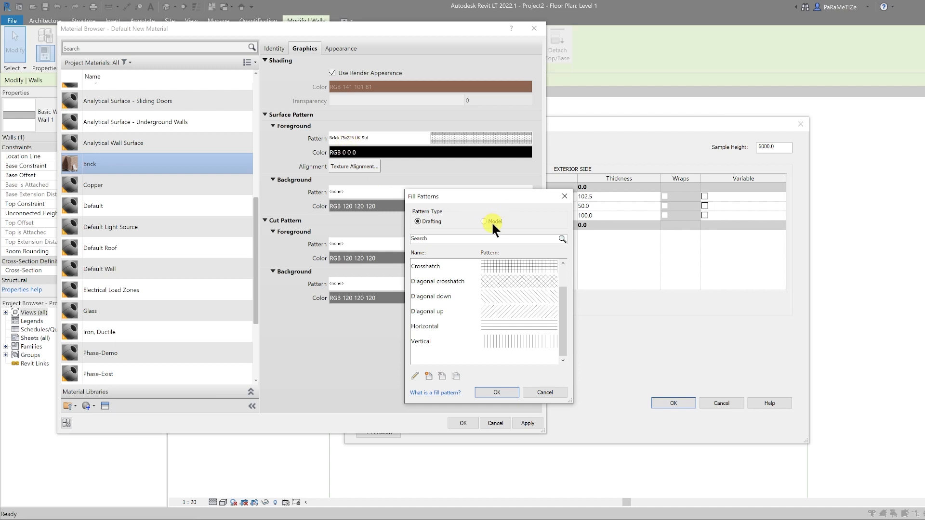
pyautogui.moveTo(489, 192); pyautogui.dragTo(522, 116)
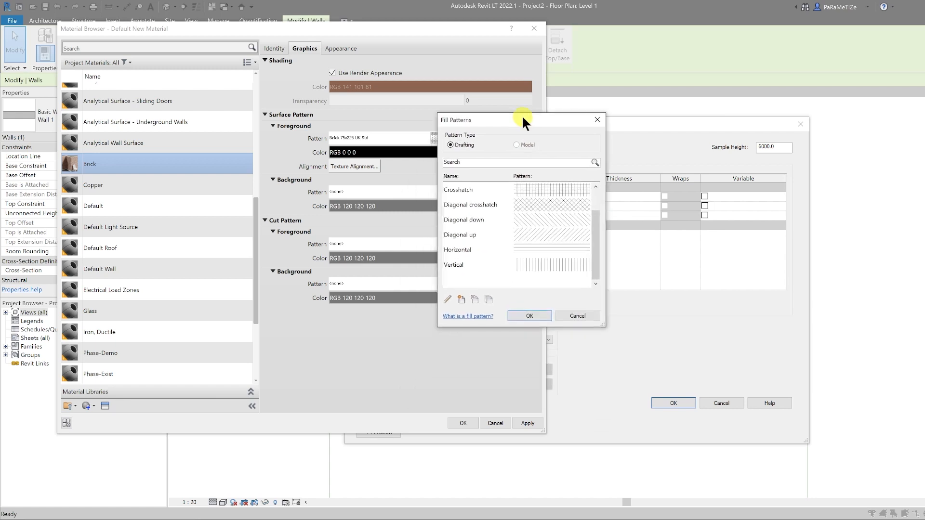
pyautogui.click(461, 298)
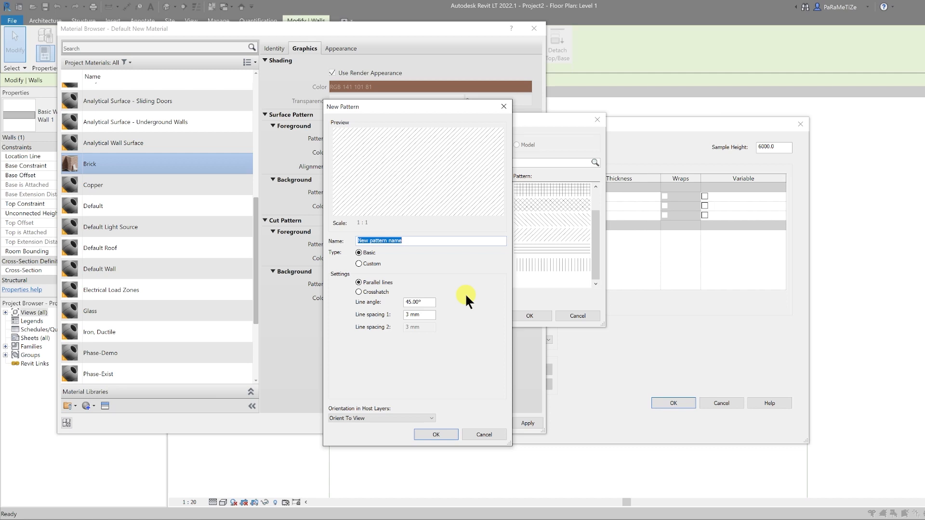
pyautogui.click(363, 264)
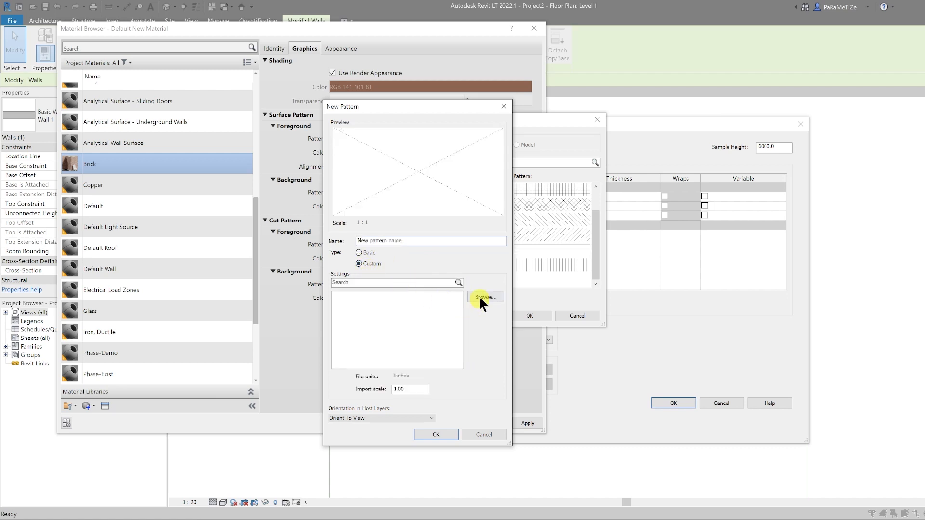
pyautogui.click(480, 296)
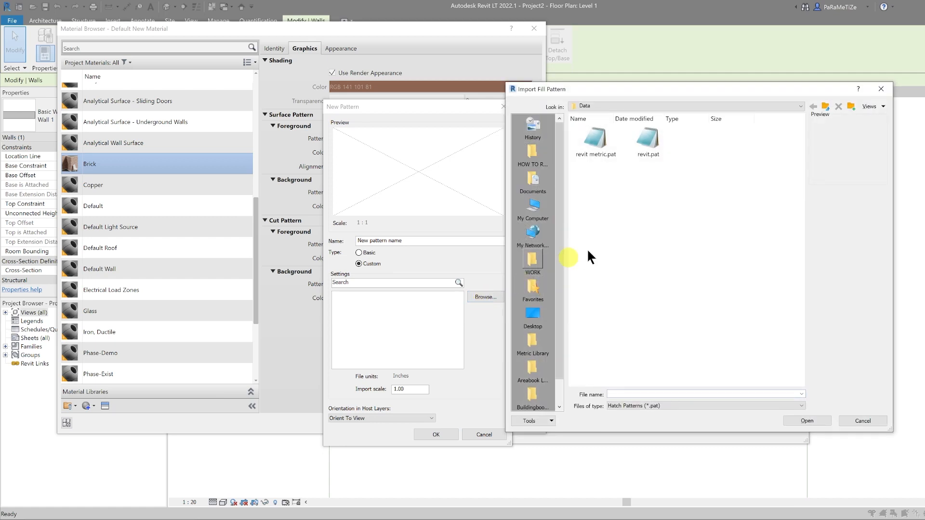
pyautogui.click(649, 149)
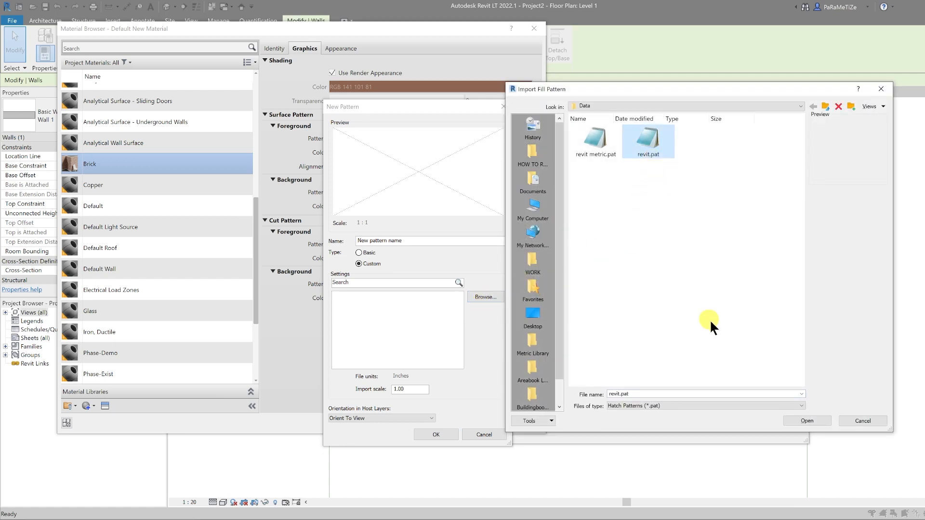
pyautogui.click(800, 417)
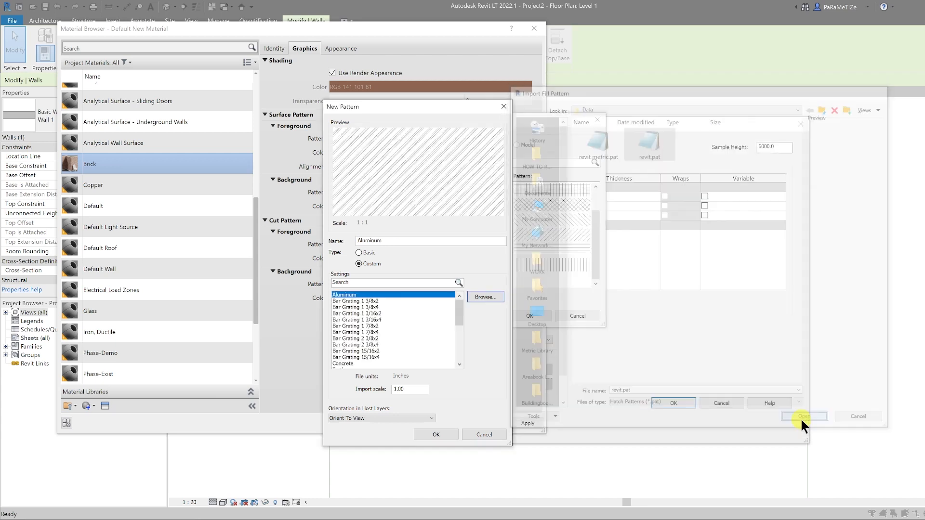
# Base the new drafting pattern on Steel, name it Brick Cut, and assign it to Brick's cut foreground
pyautogui.scroll(-10, 356, 343)
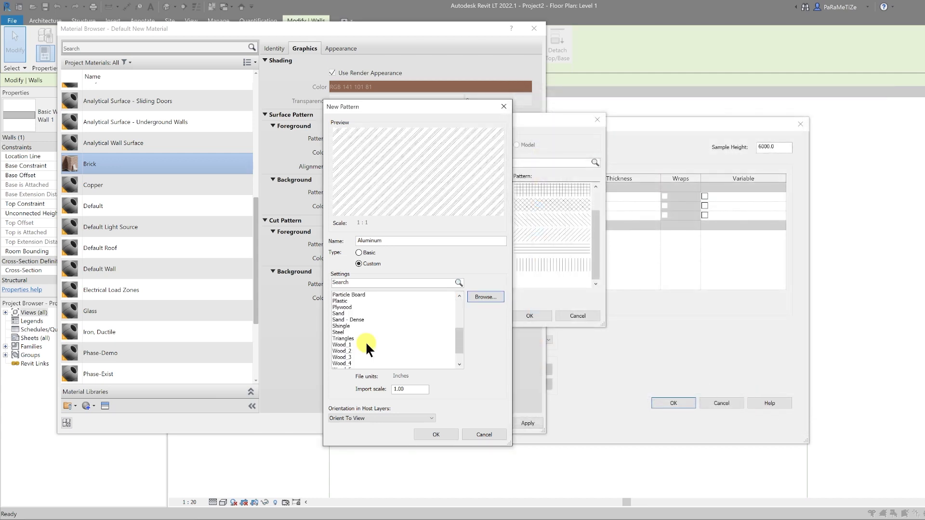
pyautogui.click(339, 332)
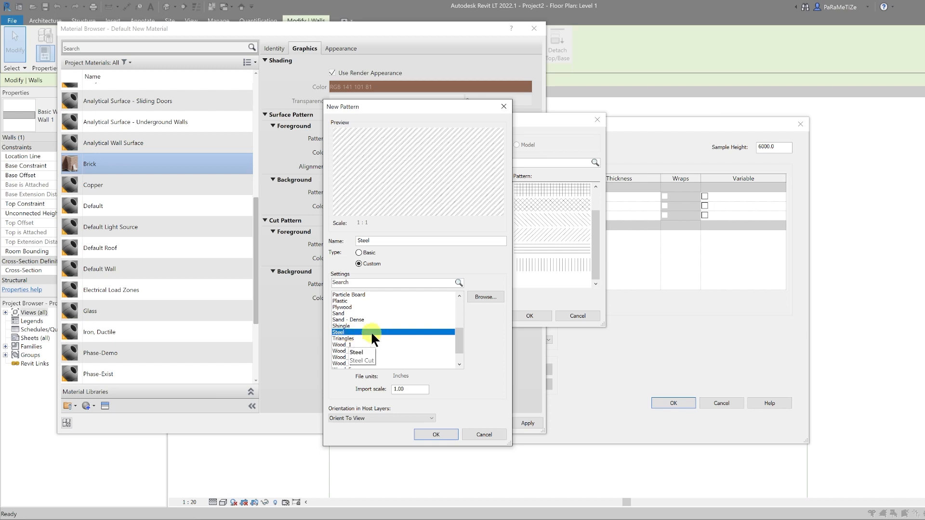
pyautogui.moveTo(372, 239); pyautogui.dragTo(358, 239)
pyautogui.write('Brick Cut')
pyautogui.click(435, 432)
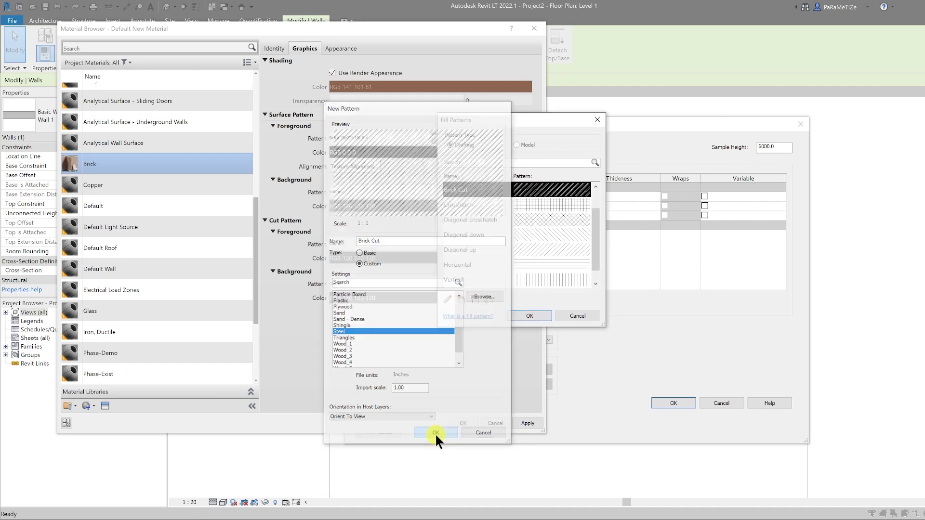
pyautogui.click(469, 191)
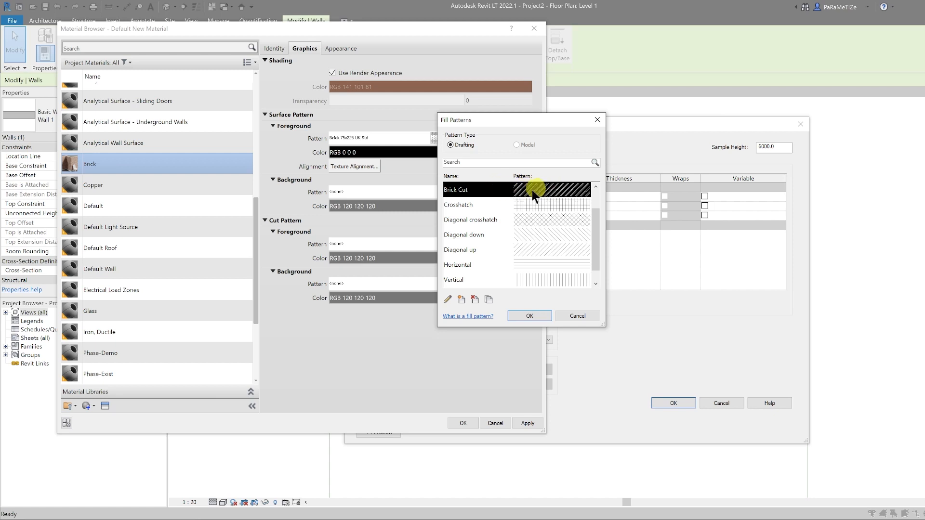
pyautogui.click(521, 315)
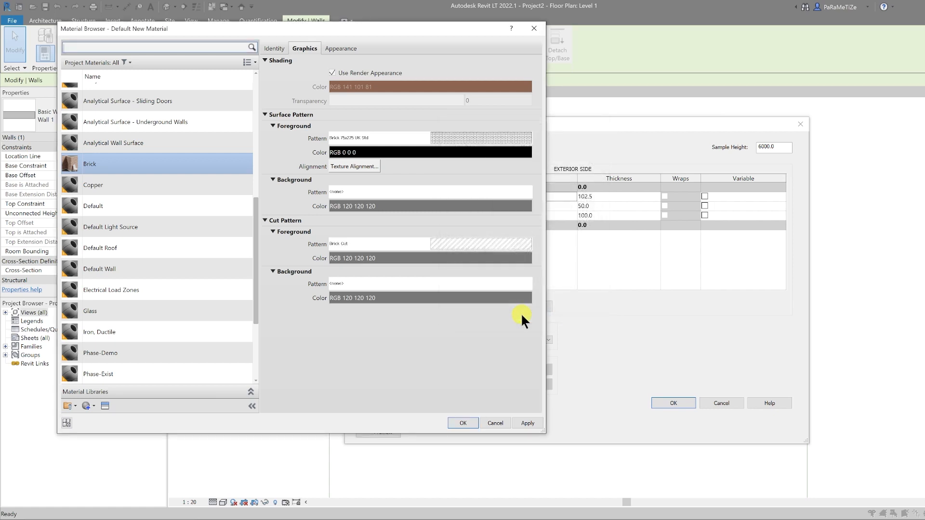
# Set the color of Brick's cut foreground pattern to black and accept the material for the exterior layer
pyautogui.click(350, 258)
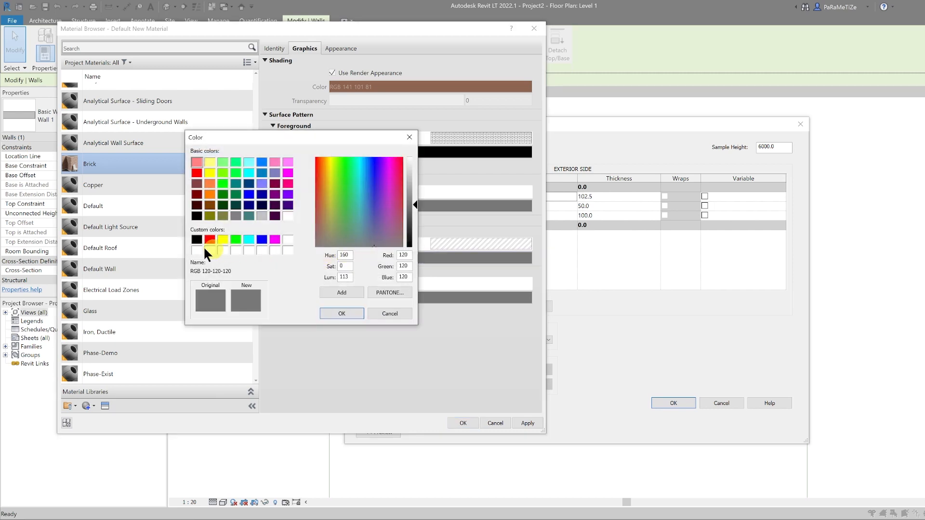
pyautogui.click(197, 238)
pyautogui.click(329, 309)
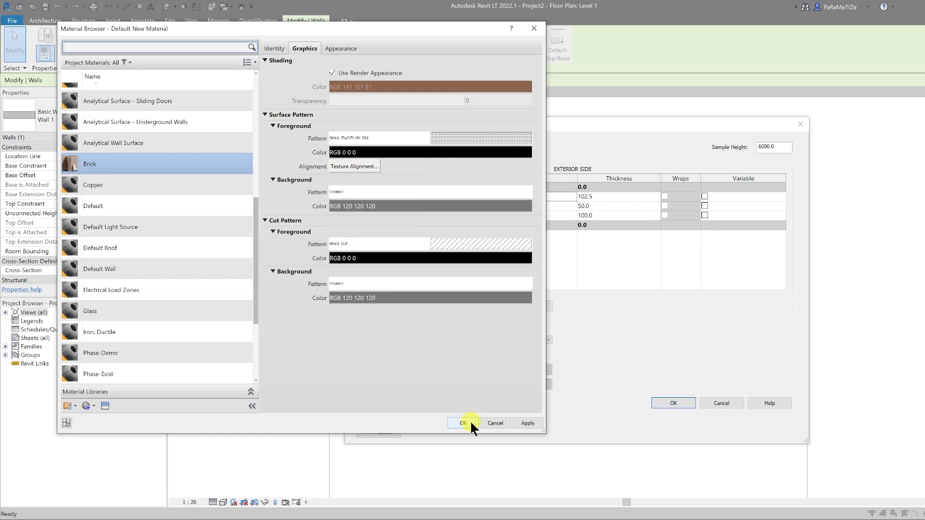
pyautogui.click(471, 424)
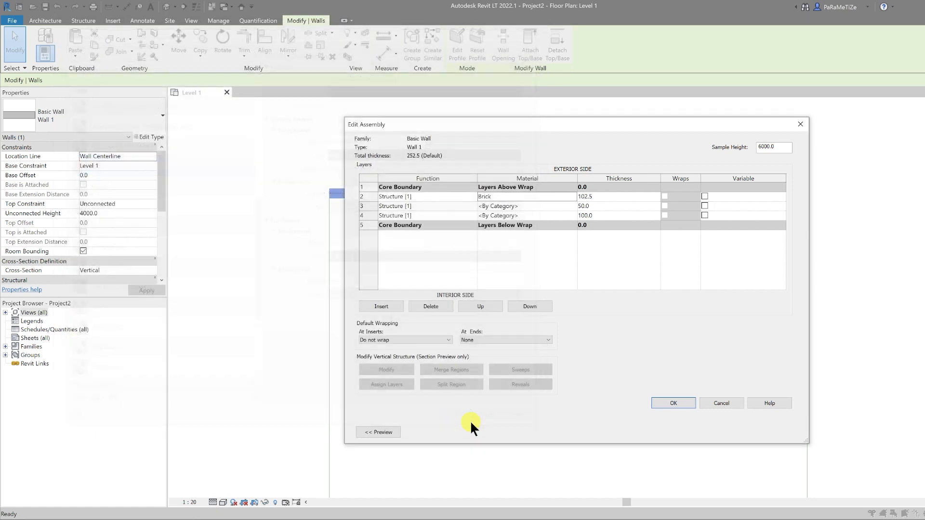
# Create a new material named Air Cavity for the 50 mm layer
pyautogui.click(570, 203)
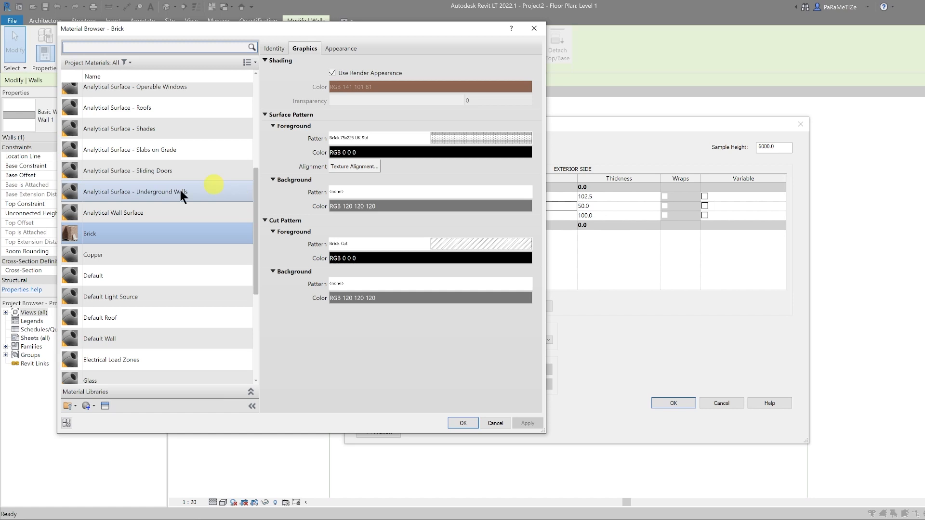
pyautogui.click(67, 423)
pyautogui.click(91, 406)
pyautogui.write('Air Cav')
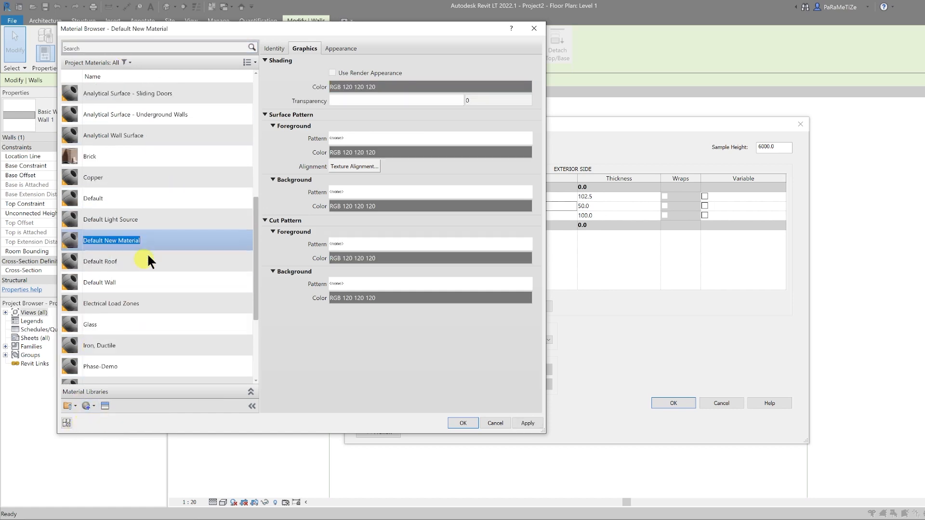
pyautogui.write('ity')
# Replace Air Cavity's appearance with the Air asset, enable Use Render Appearance, and accept the material for the 50 mm layer
pyautogui.click(340, 49)
pyautogui.click(528, 61)
pyautogui.click(547, 90)
pyautogui.write('air')
pyautogui.doubleClick(674, 146)
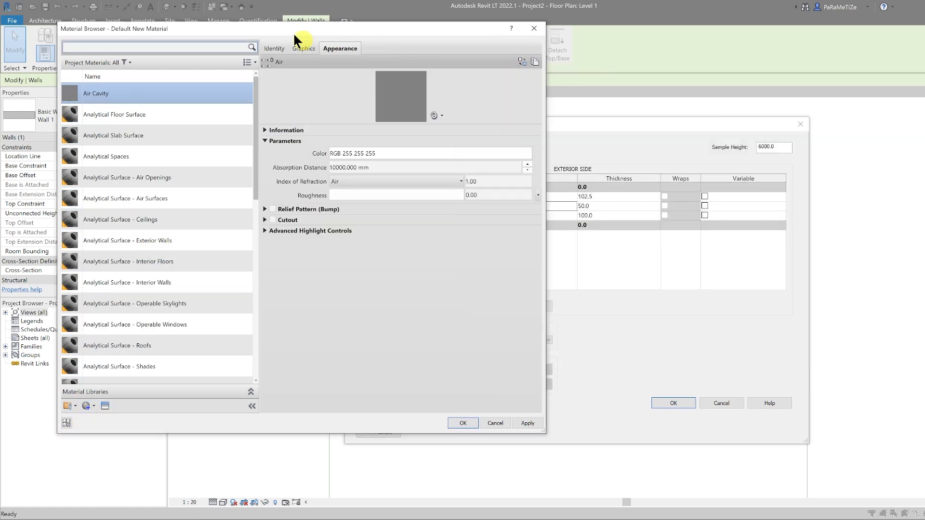
pyautogui.click(304, 48)
pyautogui.click(332, 73)
pyautogui.click(461, 422)
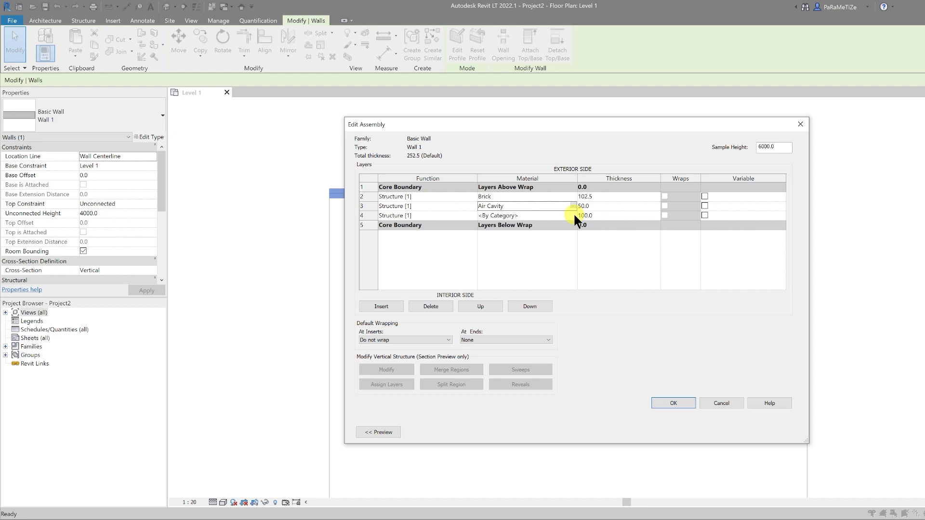
# Create a Blockwork material for the 100 mm layer and replace its appearance with the CMU - Running Bond - Light Grey asset
pyautogui.click(574, 214)
pyautogui.click(573, 215)
pyautogui.click(121, 150)
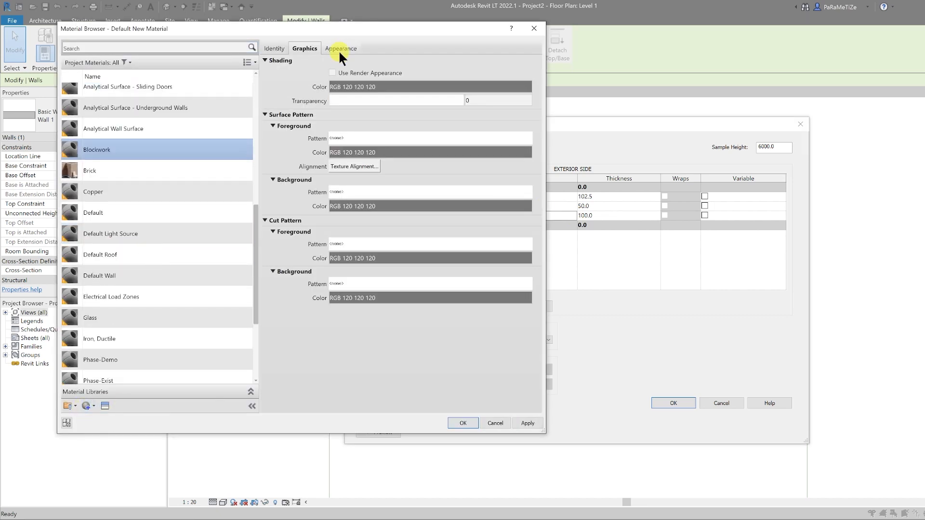
pyautogui.click(340, 50)
pyautogui.click(522, 61)
pyautogui.click(534, 89)
pyautogui.write('block')
pyautogui.press('BackSpace')
pyautogui.press('BackSpace')
pyautogui.press('BackSpace')
pyautogui.press('BackSpace')
pyautogui.press('BackSpace')
pyautogui.write('cmu')
pyautogui.doubleClick(698, 298)
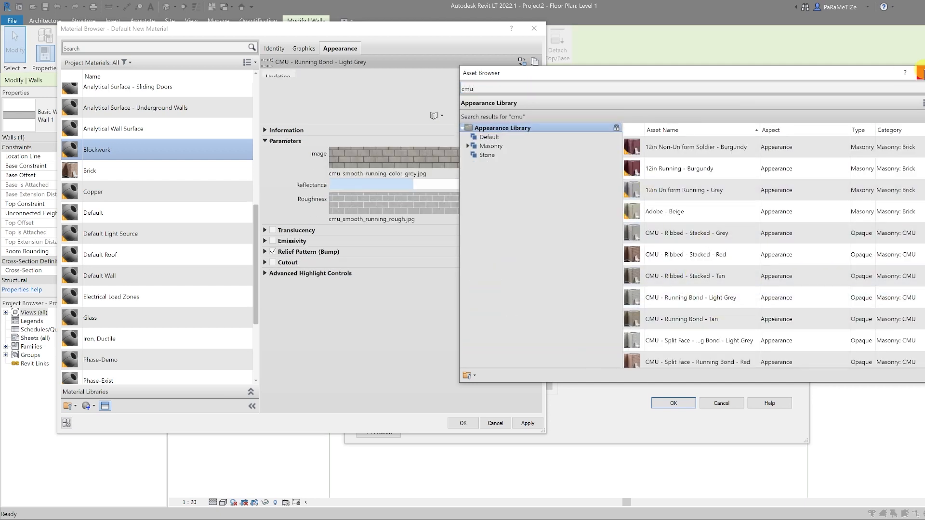
pyautogui.click(921, 72)
# Enable Use Render Appearance for Blockwork and assign a custom block coursing pattern to its surface foreground
pyautogui.click(304, 48)
pyautogui.click(360, 73)
pyautogui.click(361, 138)
pyautogui.click(516, 145)
pyautogui.click(465, 299)
pyautogui.click(359, 263)
pyautogui.click(485, 297)
pyautogui.doubleClick(596, 140)
pyautogui.scroll(-2, 363, 348)
pyautogui.click(365, 344)
pyautogui.click(386, 357)
pyautogui.click(436, 435)
pyautogui.click(533, 317)
# Set the color of Blockwork's surface foreground pattern to black
pyautogui.click(386, 152)
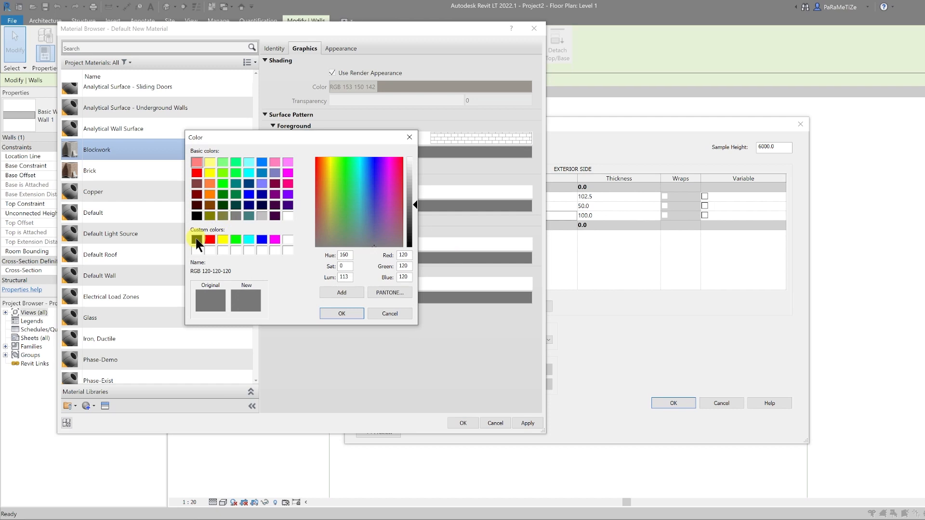
pyautogui.click(196, 217)
pyautogui.click(342, 314)
# Give Blockwork a black diagonal crosshatch as its cut foreground pattern and accept the material for the 100 mm layer
pyautogui.click(378, 245)
pyautogui.click(444, 250)
pyautogui.click(526, 316)
pyautogui.click(378, 258)
pyautogui.click(344, 315)
pyautogui.click(463, 423)
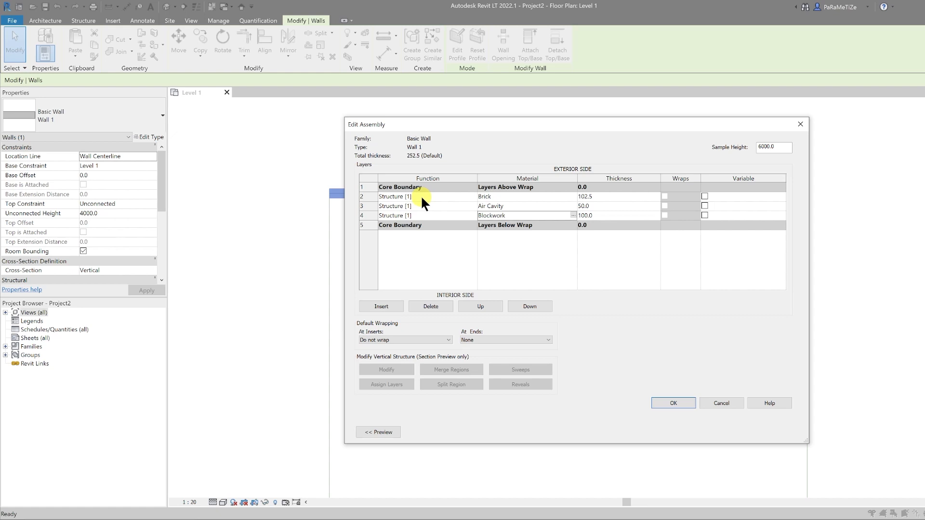
# Set the layer functions to Finish 2 [5] for Brick, Thermal/Air Layer [3] for Air Cavity and Structure [1] for Blockwork
pyautogui.click(472, 195)
pyautogui.click(473, 196)
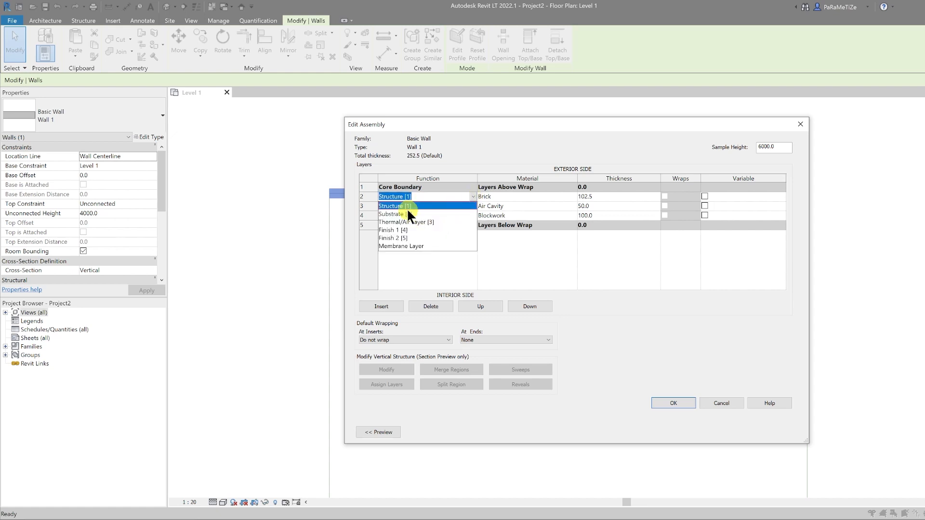
pyautogui.click(400, 237)
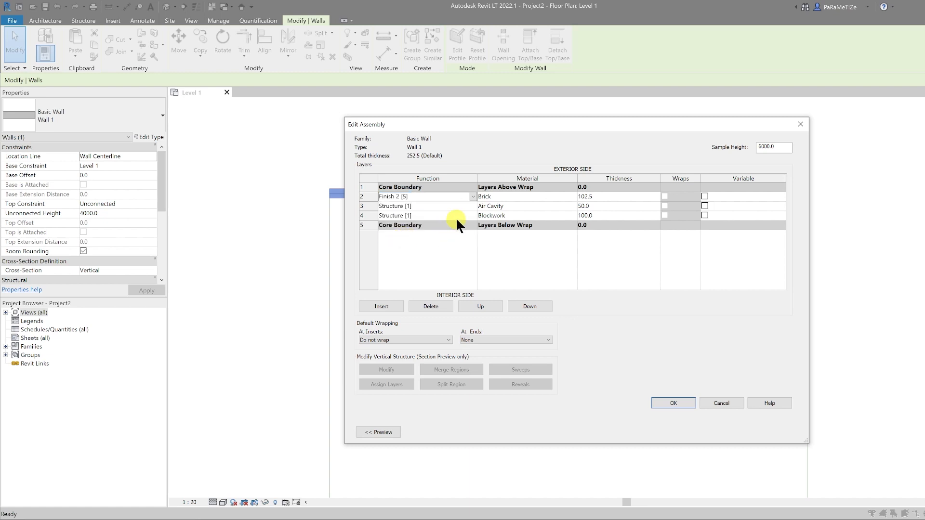
pyautogui.click(471, 204)
pyautogui.click(472, 204)
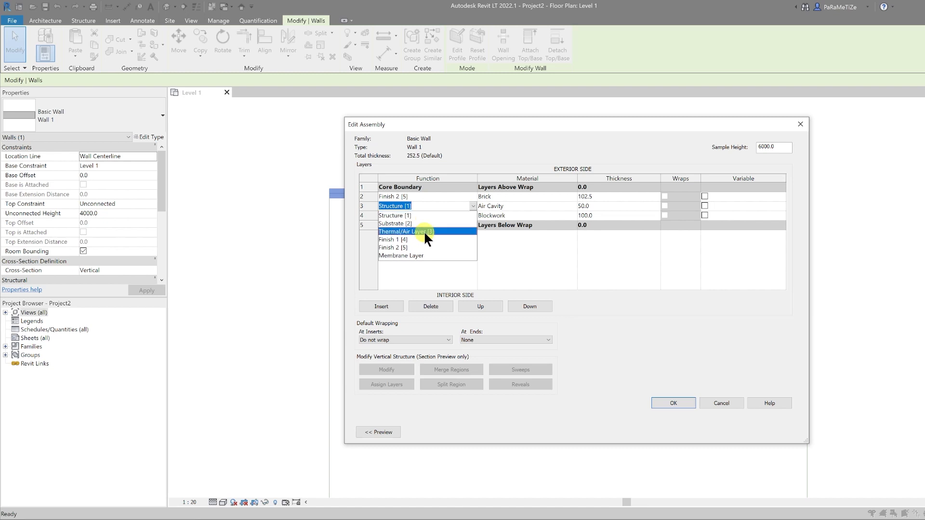
pyautogui.click(423, 231)
pyautogui.click(472, 215)
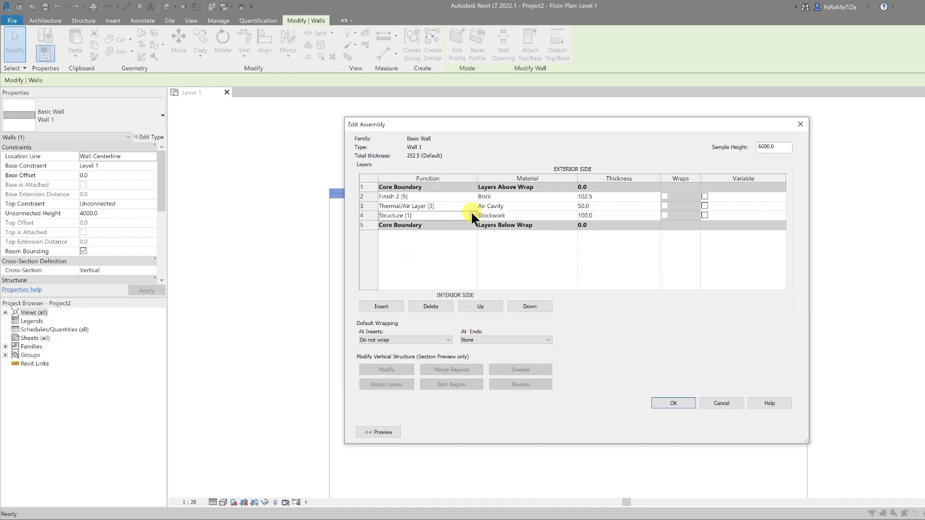
pyautogui.click(473, 214)
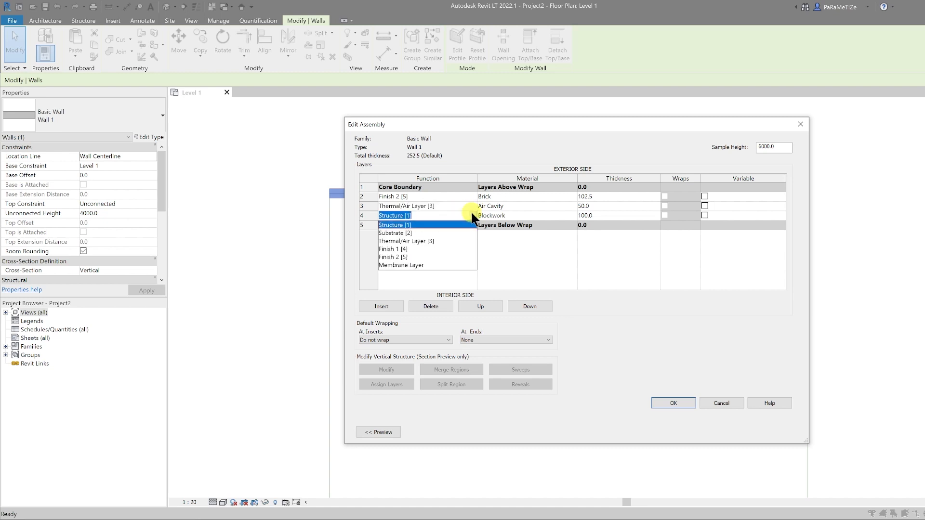
pyautogui.click(436, 225)
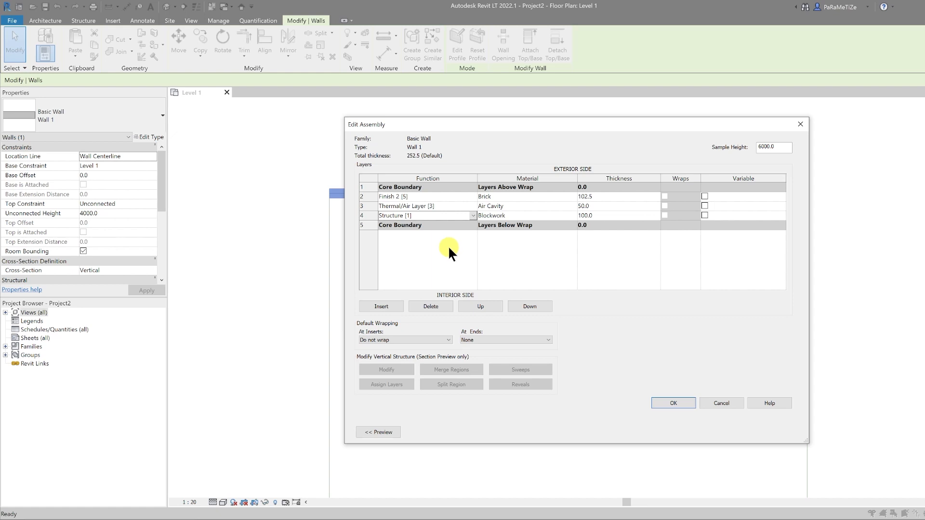
# Move the Brick layer outside the exterior core boundary, apply the wall type changes, and deselect the wall
pyautogui.click(369, 197)
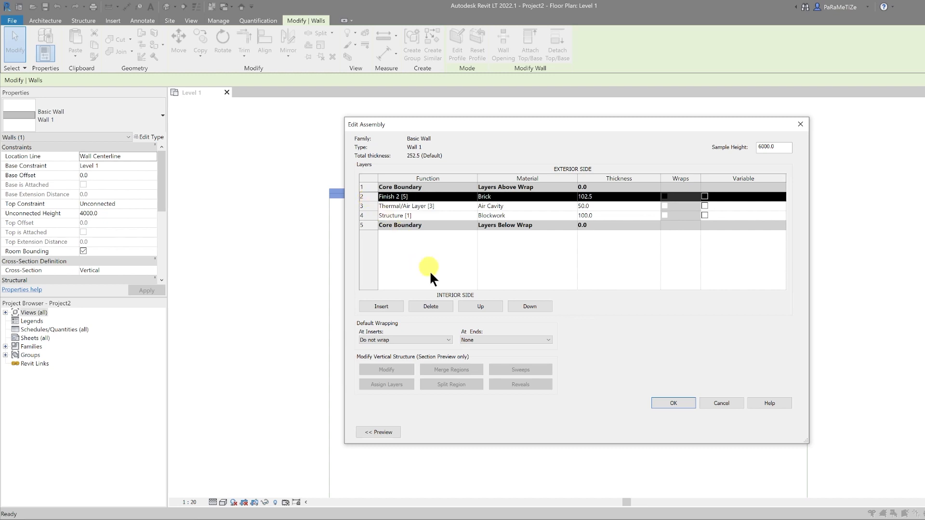
pyautogui.click(474, 307)
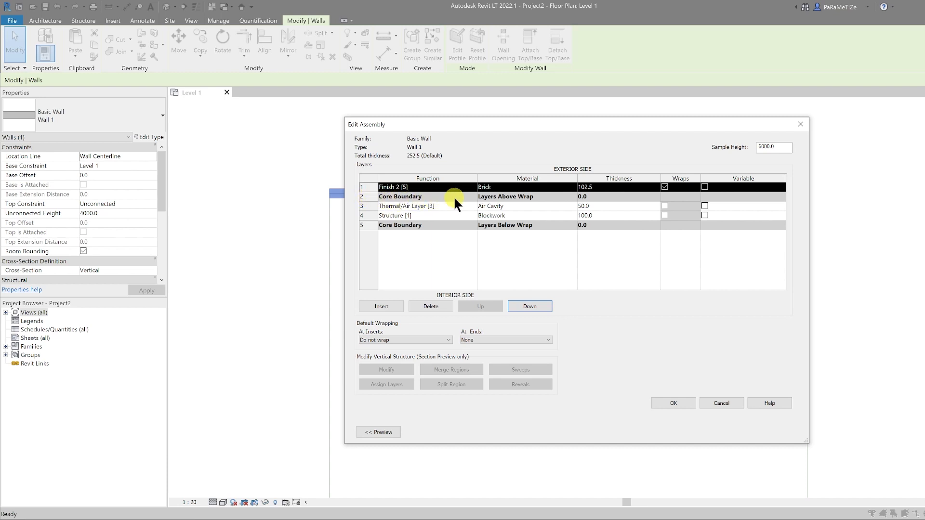
pyautogui.click(673, 404)
pyautogui.press('Return')
pyautogui.click(409, 244)
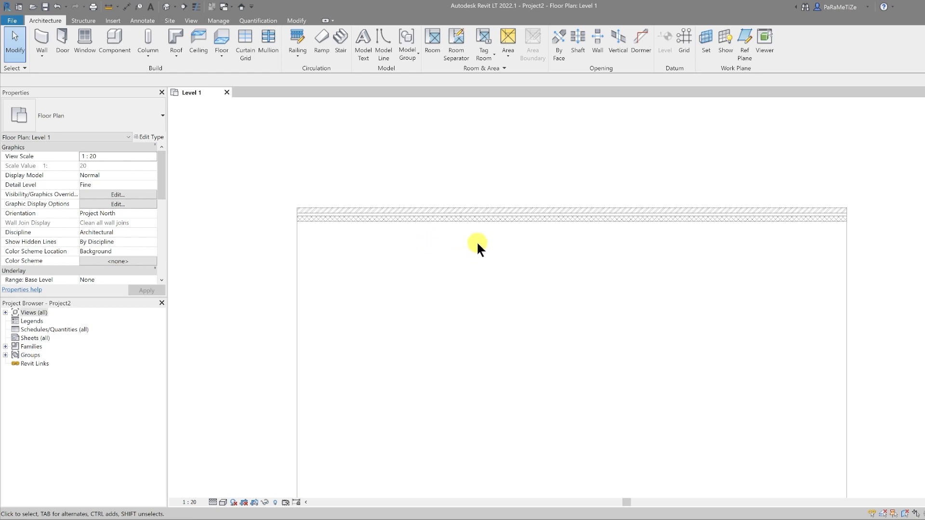
# Copy the finished wall 2000 mm straight down in the Level 1 floor plan
pyautogui.scroll(1, 484, 231)
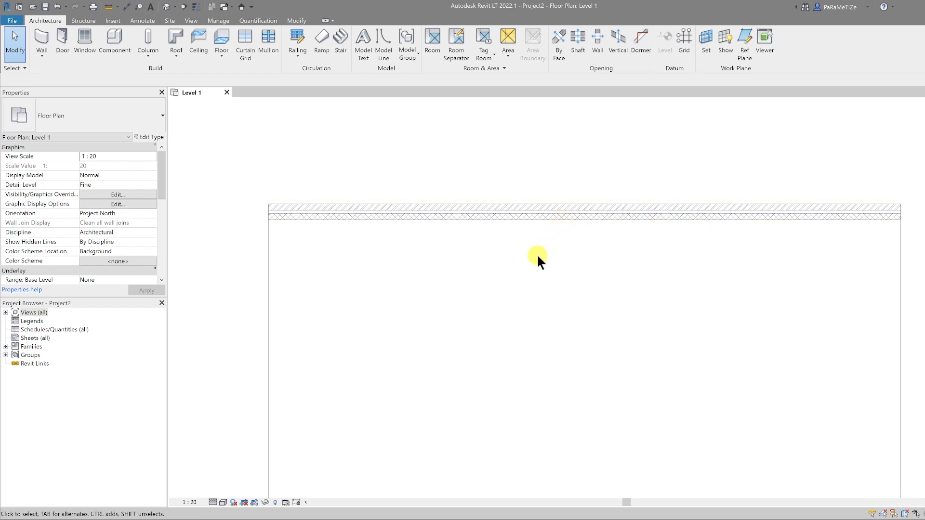
pyautogui.click(536, 214)
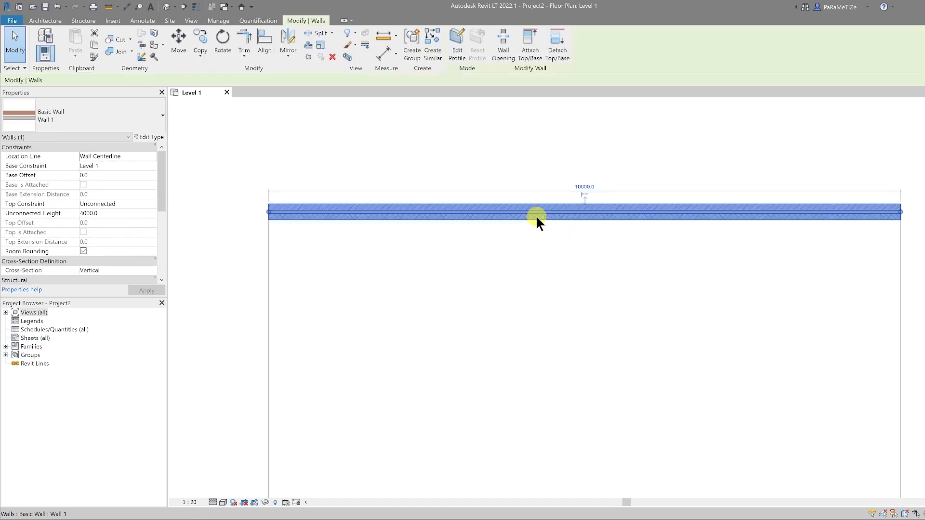
pyautogui.click(200, 37)
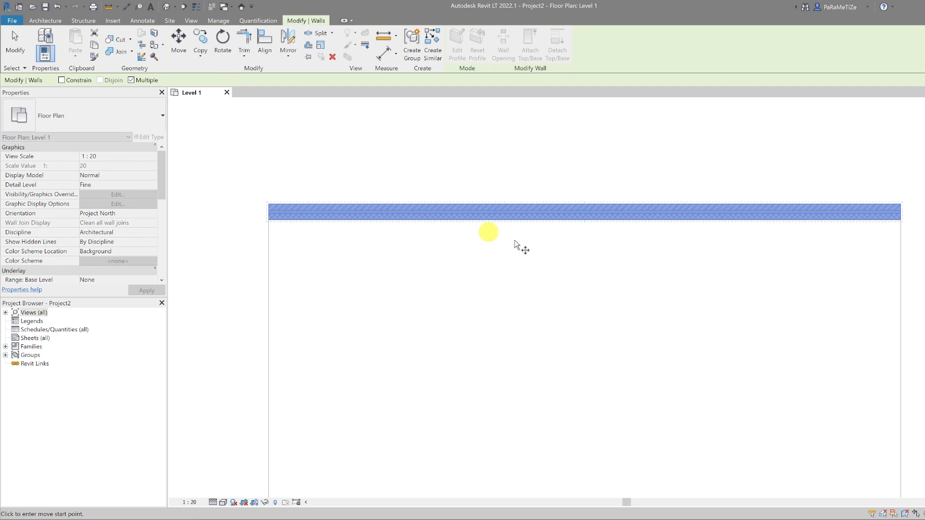
pyautogui.click(550, 220)
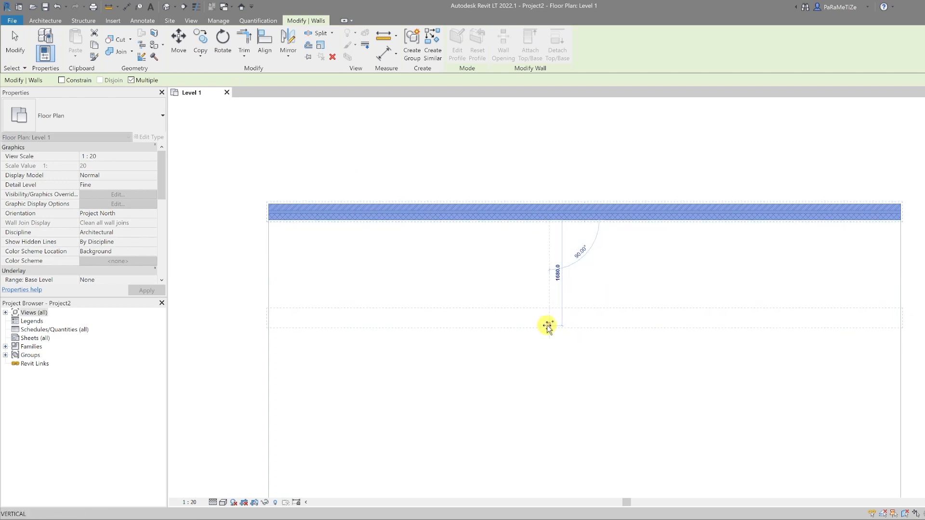
pyautogui.write('2000')
pyautogui.press('Return')
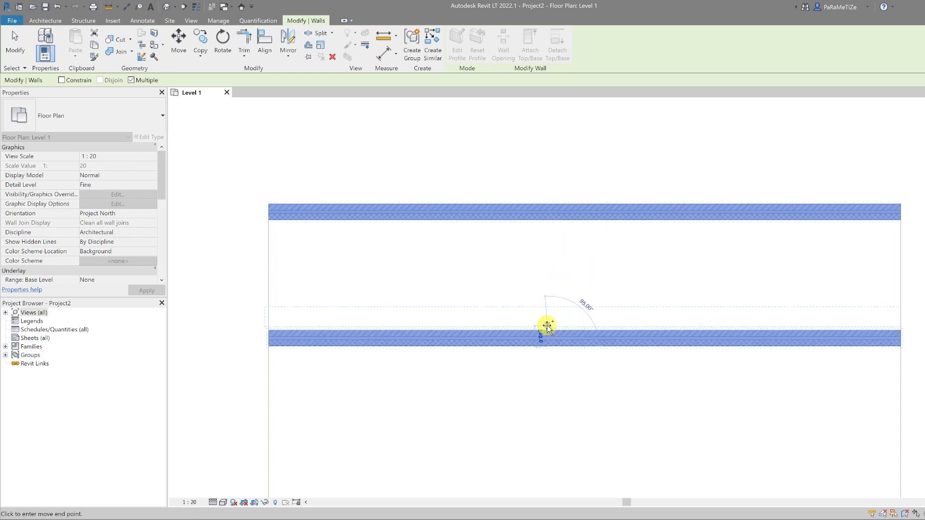
pyautogui.press('Escape')
pyautogui.press('Escape')
# Duplicate the upper wall's type as Wall 1 with lining
pyautogui.click(320, 213)
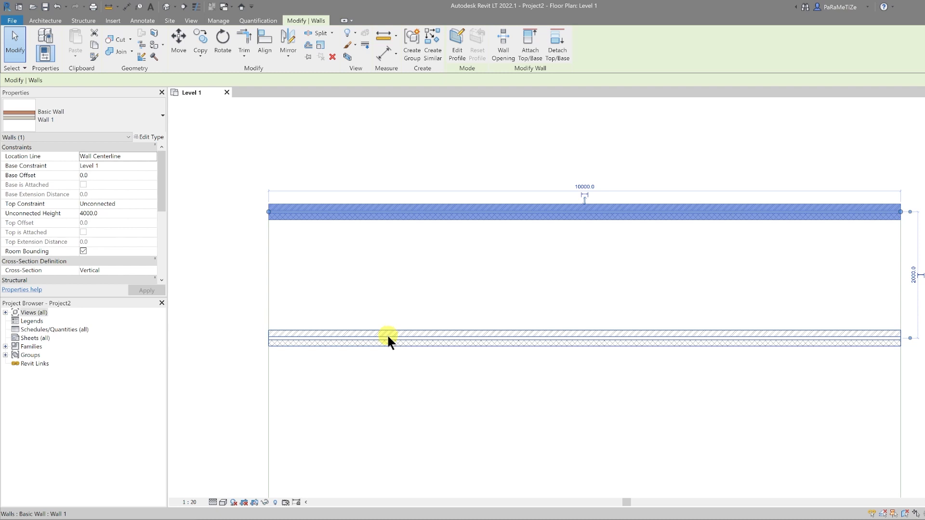
pyautogui.click(148, 137)
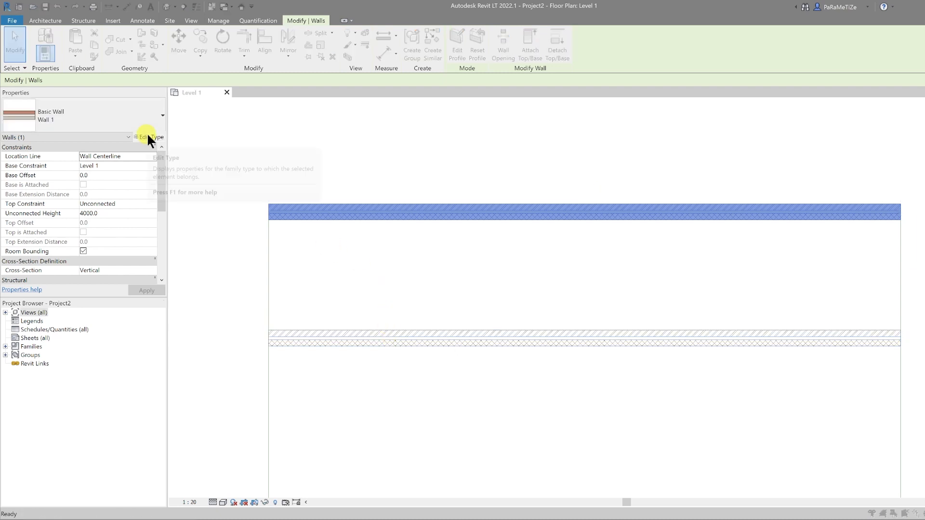
pyautogui.click(781, 158)
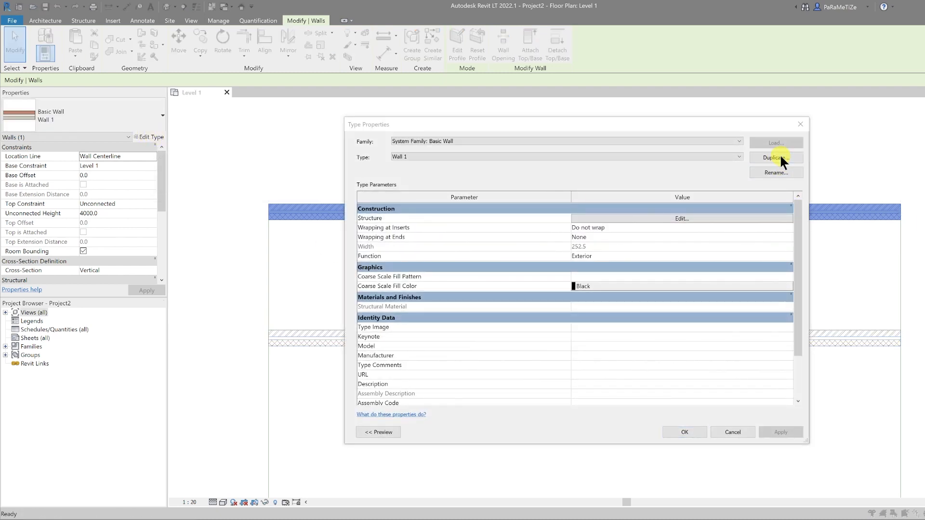
pyautogui.click(567, 280)
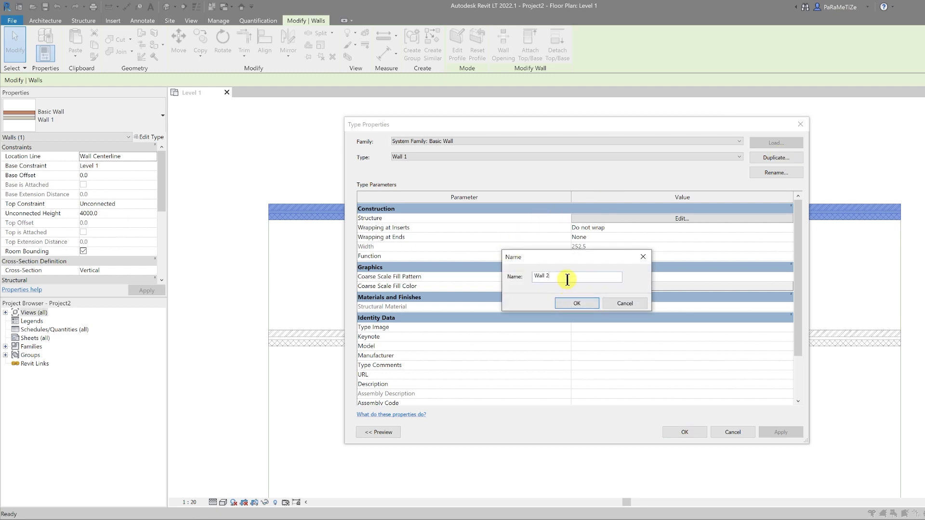
pyautogui.write('1 with lining')
pyautogui.press('Return')
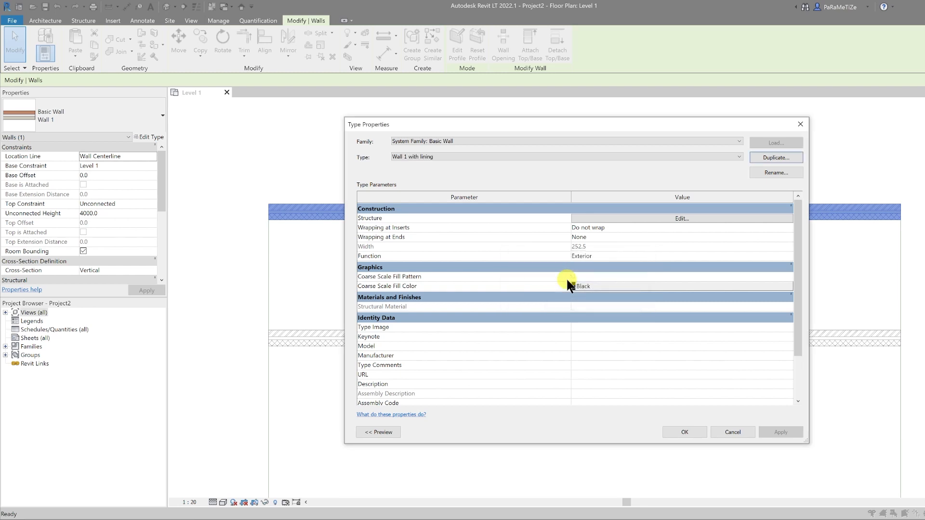
# Insert two new layers on the interior side of the core boundary in the Wall 1 with lining structure
pyautogui.click(620, 218)
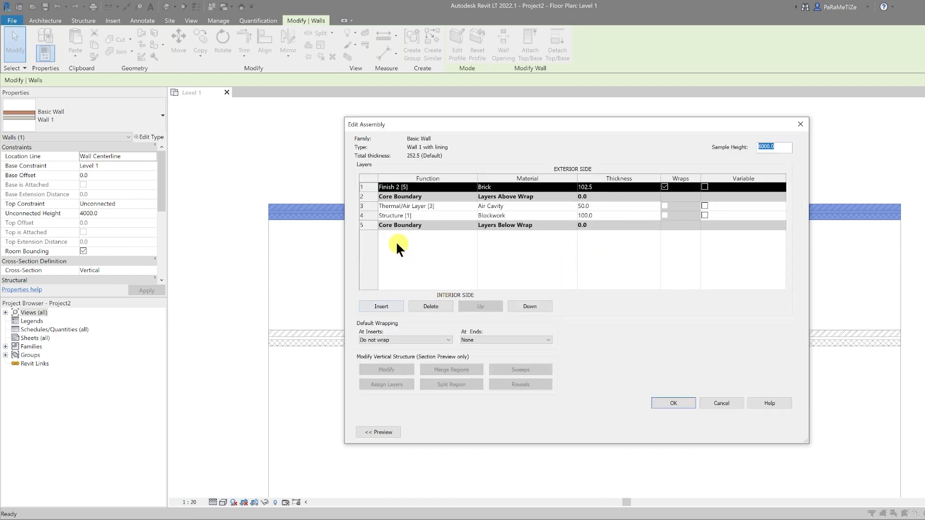
pyautogui.click(365, 225)
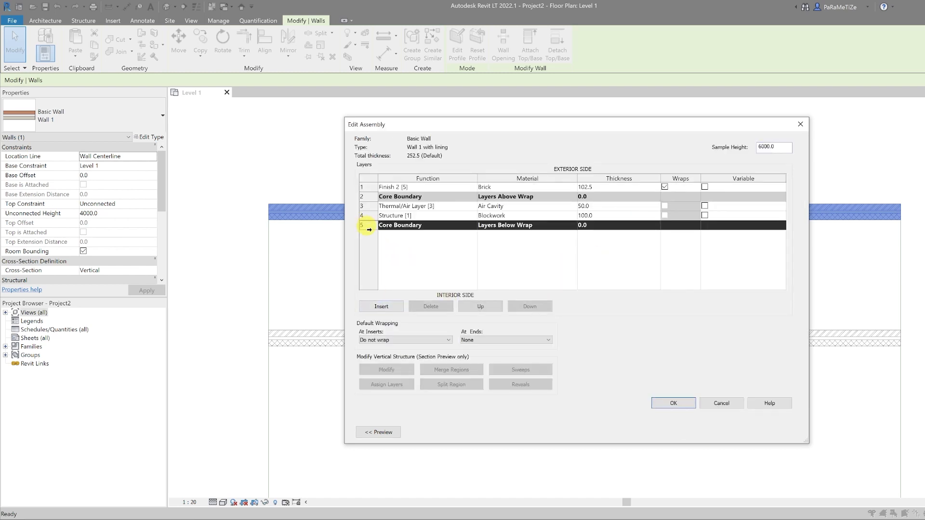
pyautogui.click(383, 305)
pyautogui.click(387, 306)
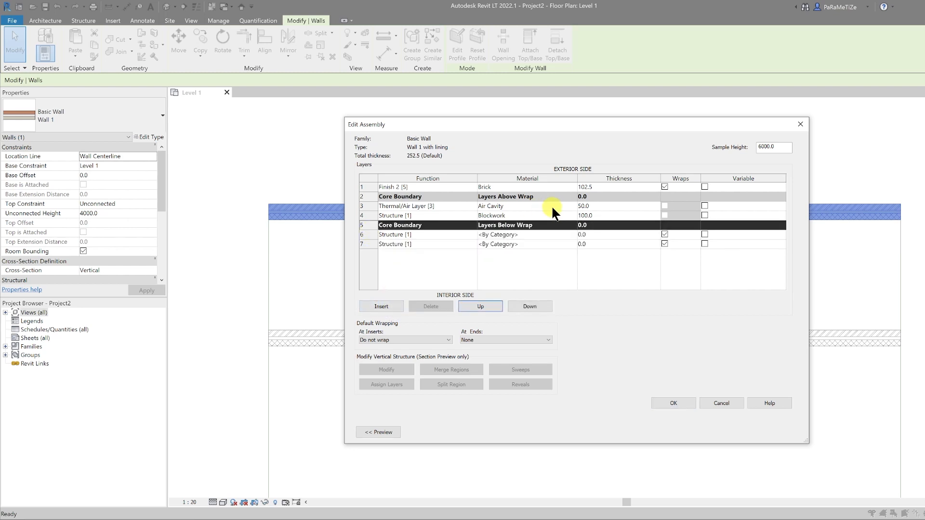
# Copy the Air Cavity material to the first new layer inside the core boundary
pyautogui.click(552, 206)
pyautogui.hotkey('ctrl', 'c')
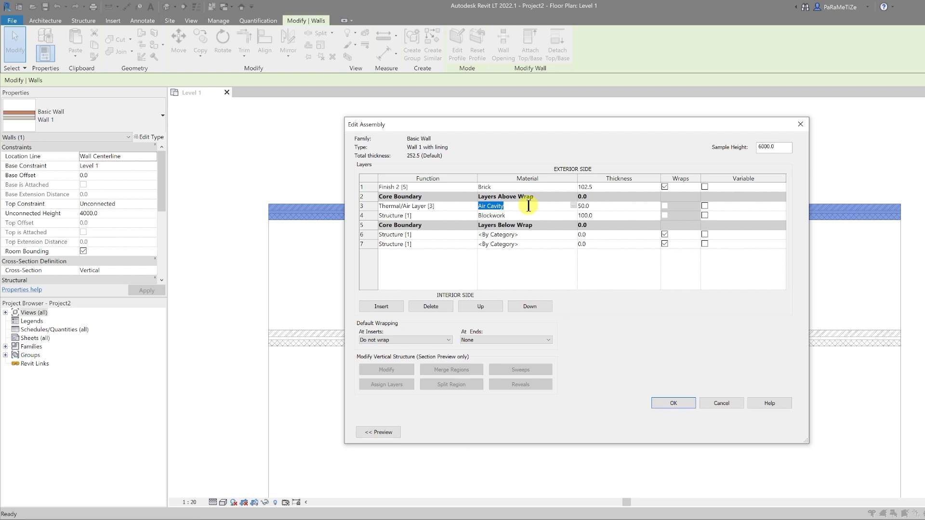
pyautogui.click(529, 234)
pyautogui.hotkey('ctrl', 'v')
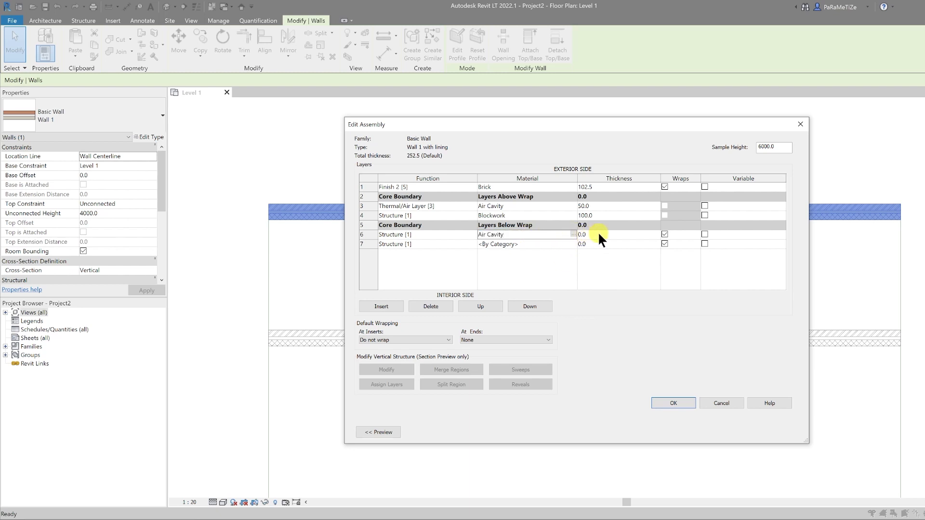
# Set the thickness of the Air Cavity lining layer to 50 and the innermost layer to 15 in Wall 1 with lining
pyautogui.click(595, 232)
pyautogui.write('50')
pyautogui.click(596, 243)
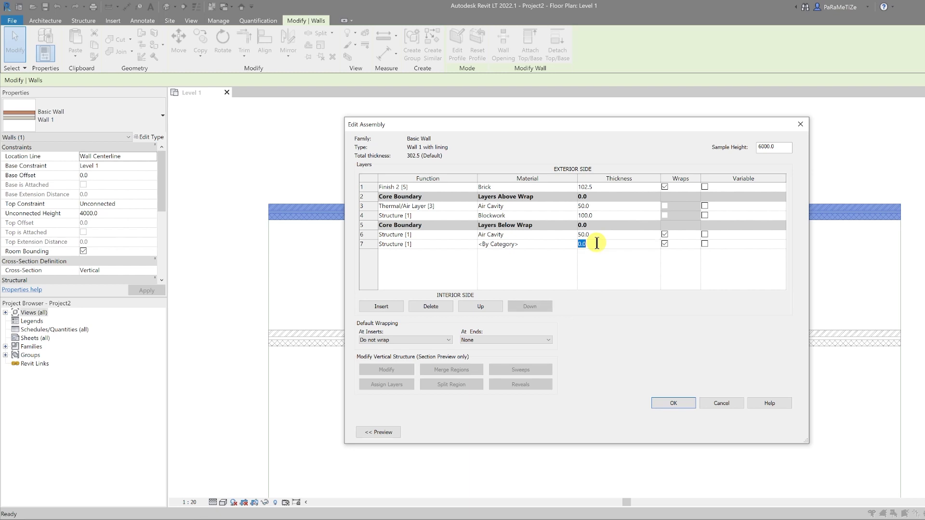
pyautogui.write('15')
# Create a Plasterboard material with the Gypsum Board - Painted White appearance and assign it to the innermost layer of Wall 1 with lining
pyautogui.click(562, 242)
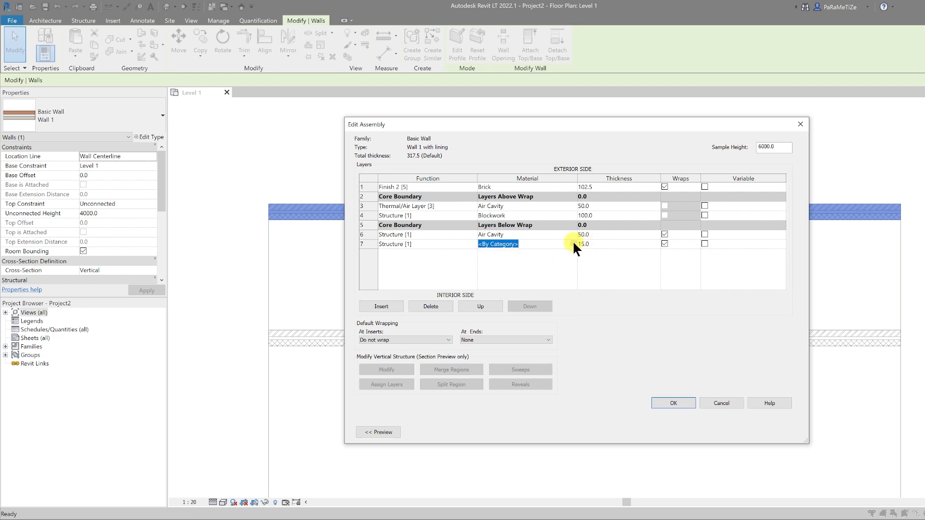
pyautogui.click(572, 243)
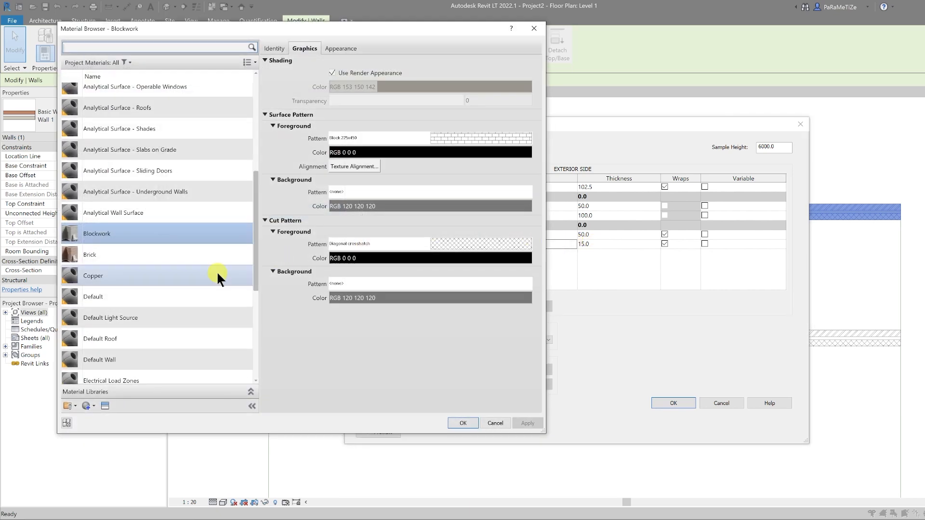
pyautogui.click(68, 406)
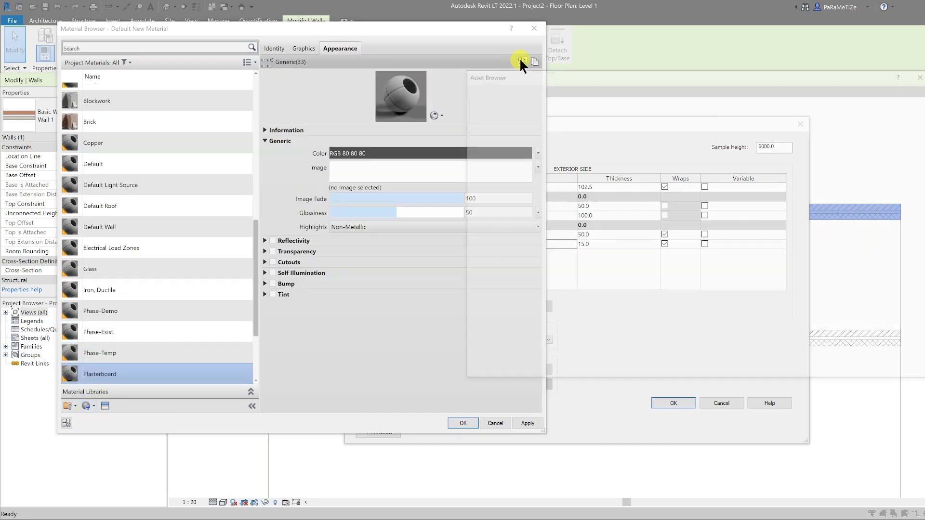
pyautogui.click(520, 62)
pyautogui.write('gypsum')
pyautogui.doubleClick(681, 145)
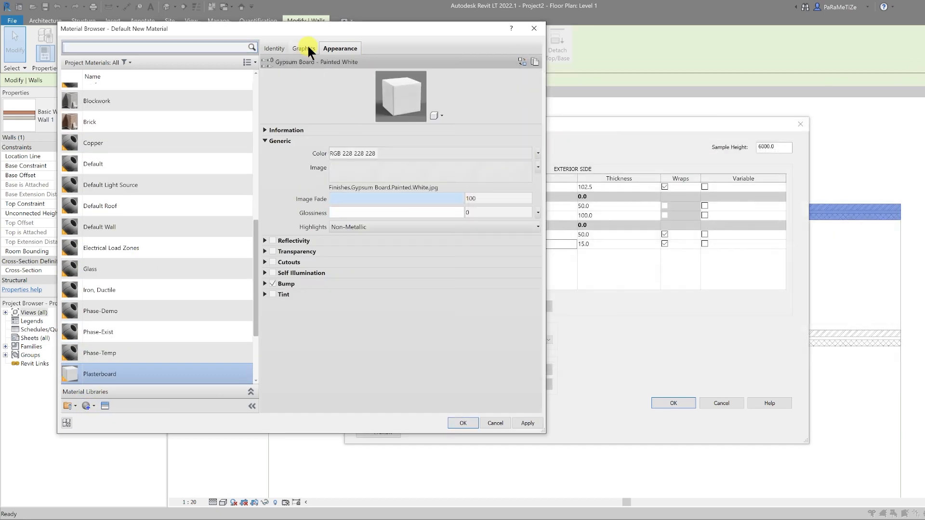
pyautogui.click(304, 48)
pyautogui.click(463, 423)
pyautogui.click(673, 404)
pyautogui.click(691, 432)
pyautogui.press('Escape')
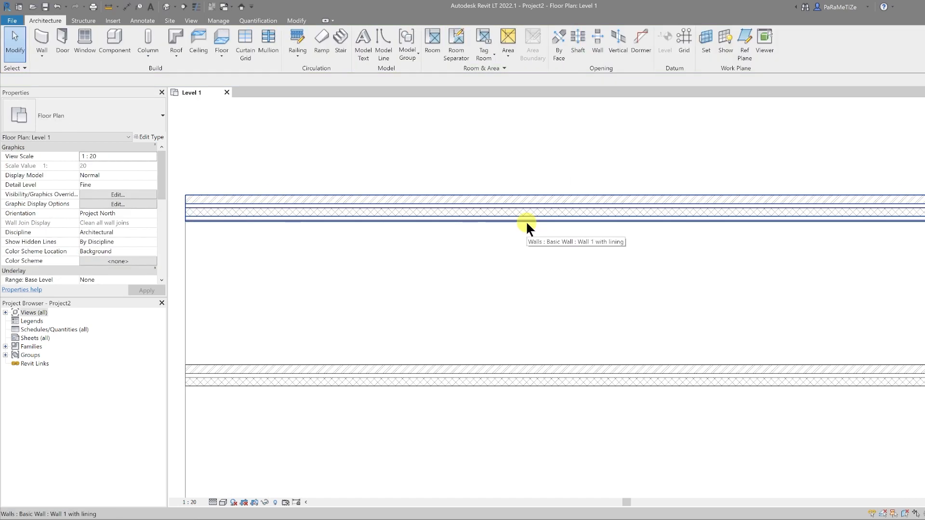
# Rename the lower wall's type as Wall 2 no lining
pyautogui.scroll(-3, 525, 220)
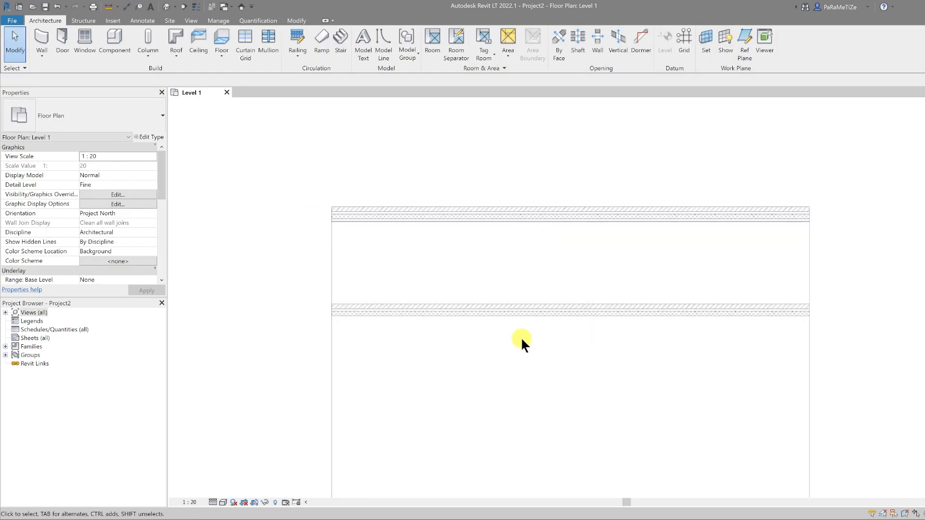
pyautogui.click(490, 310)
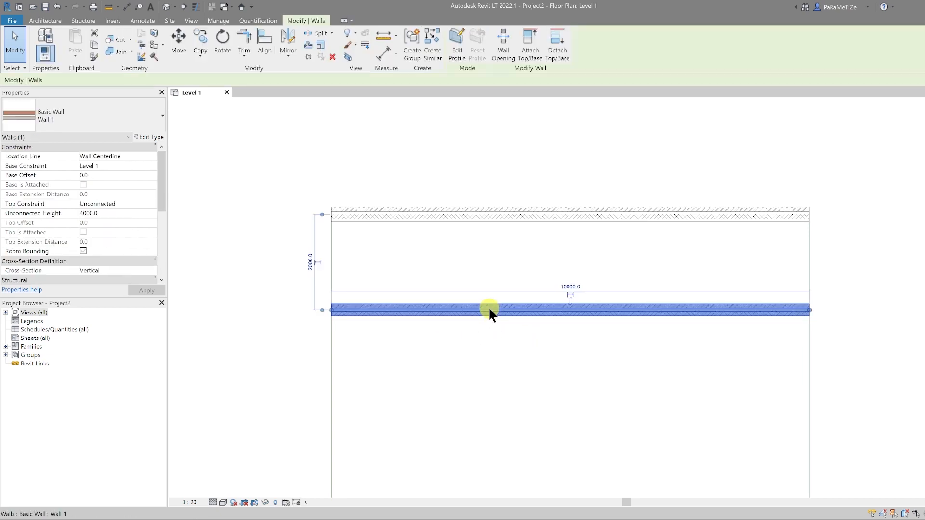
pyautogui.click(159, 137)
pyautogui.click(763, 172)
pyautogui.click(316, 186)
pyautogui.press('BackSpace')
pyautogui.write('2 no lining')
pyautogui.click(324, 205)
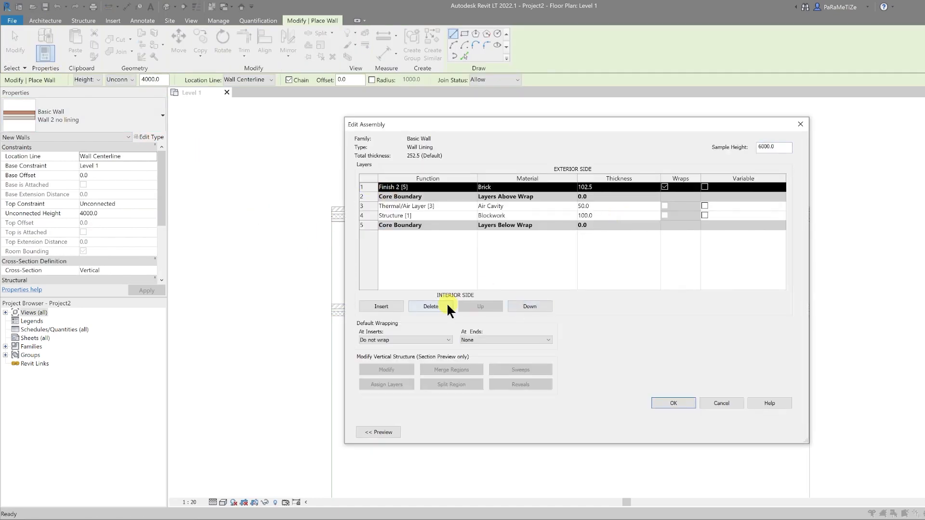
# Reduce the Wall Lining type to a 50 mm Air Cavity core layer and a 15 mm Plasterboard layer on the interior side of the core
pyautogui.click(446, 306)
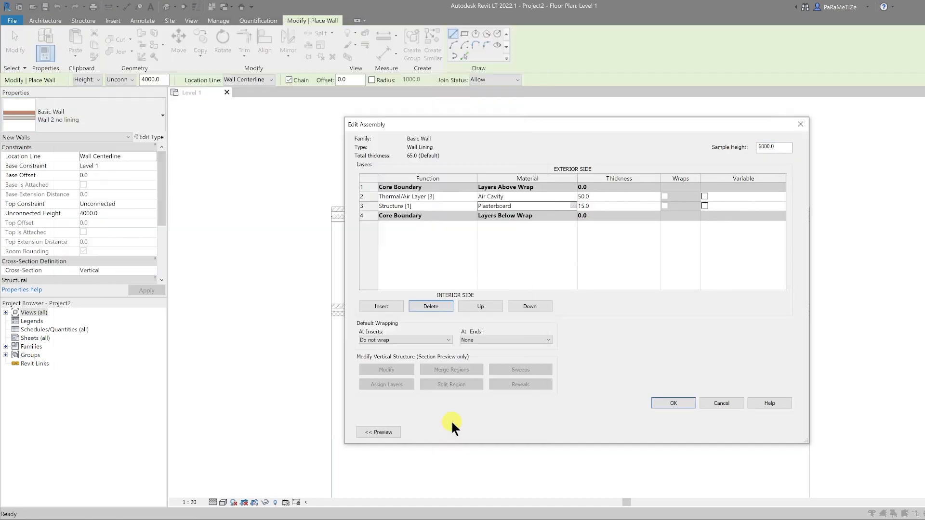
pyautogui.click(529, 306)
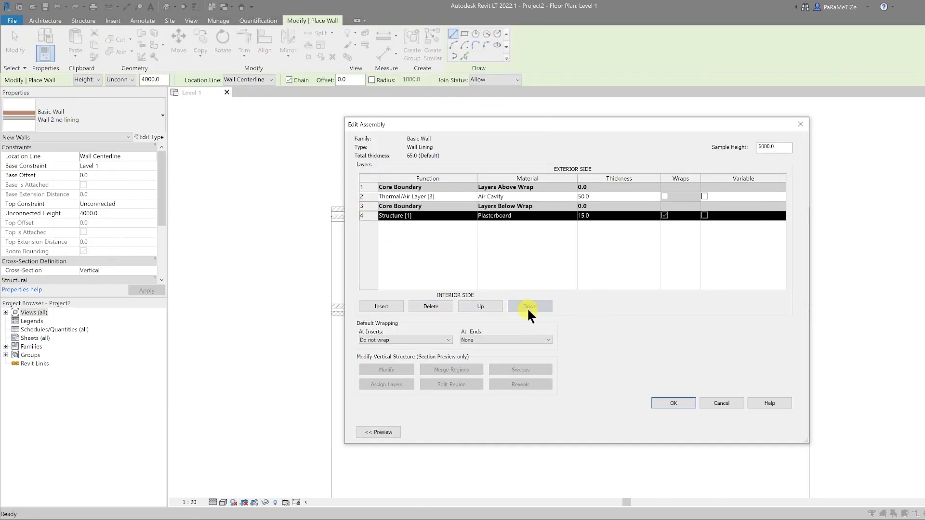
pyautogui.click(673, 403)
pyautogui.click(692, 432)
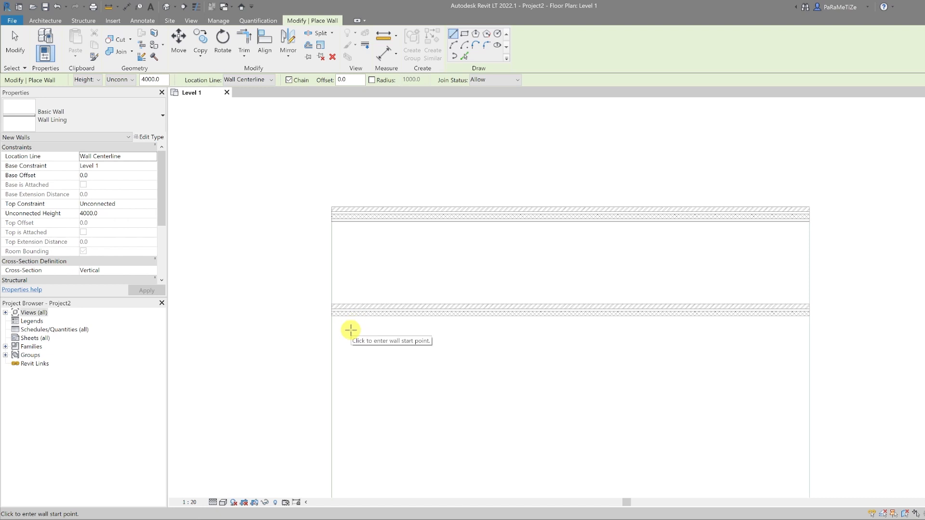
# Draw a horizontal Wall Lining wall about 8300 mm long just below the lower cavity wall
pyautogui.click(360, 335)
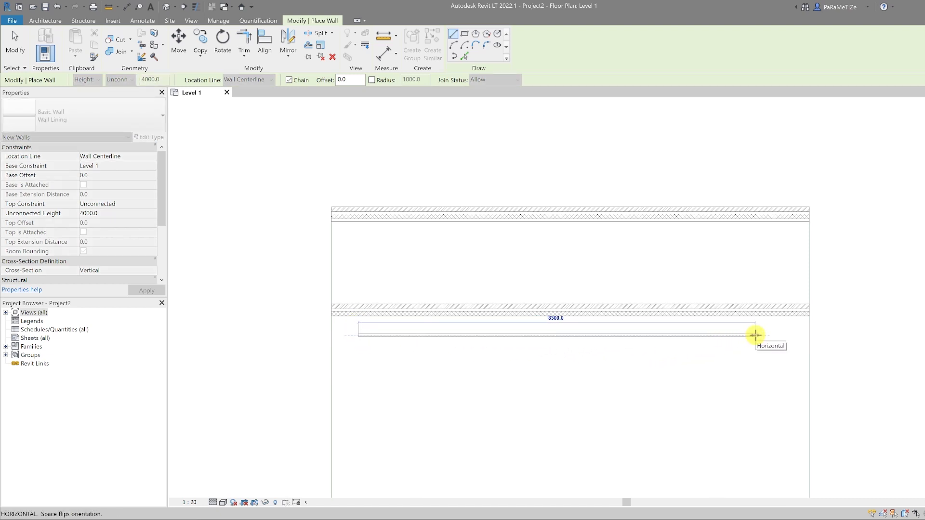
pyautogui.click(755, 335)
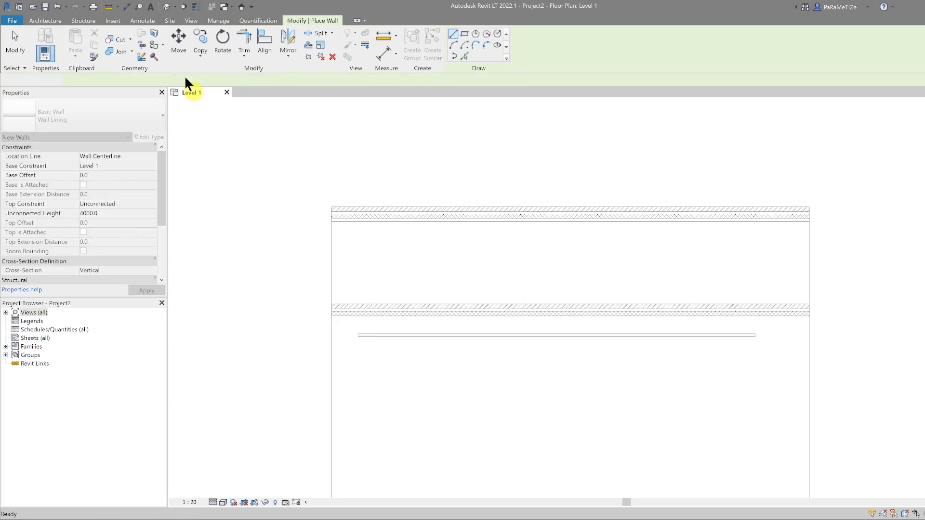
pyautogui.press('Escape')
pyautogui.press('Escape')
# Align the lining wall's outer face with the interior face of the lower cavity wall
pyautogui.click(293, 21)
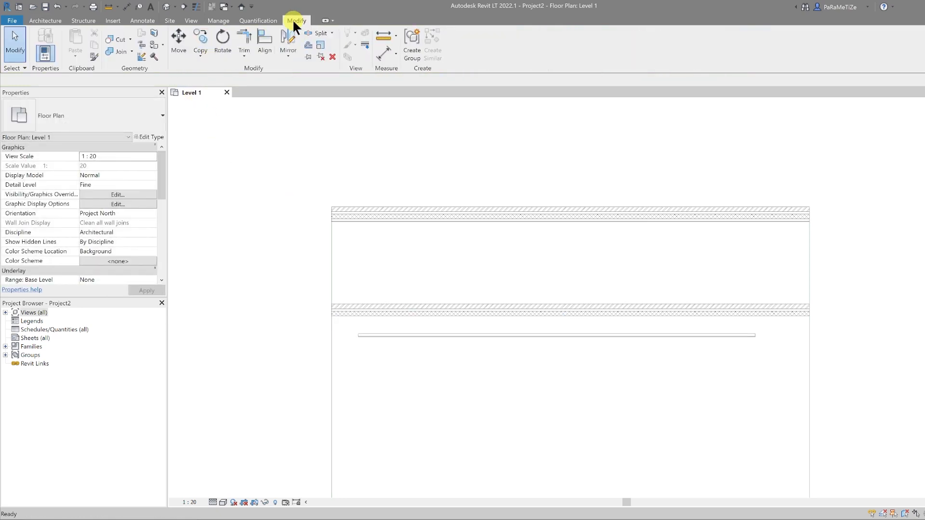
pyautogui.click(265, 44)
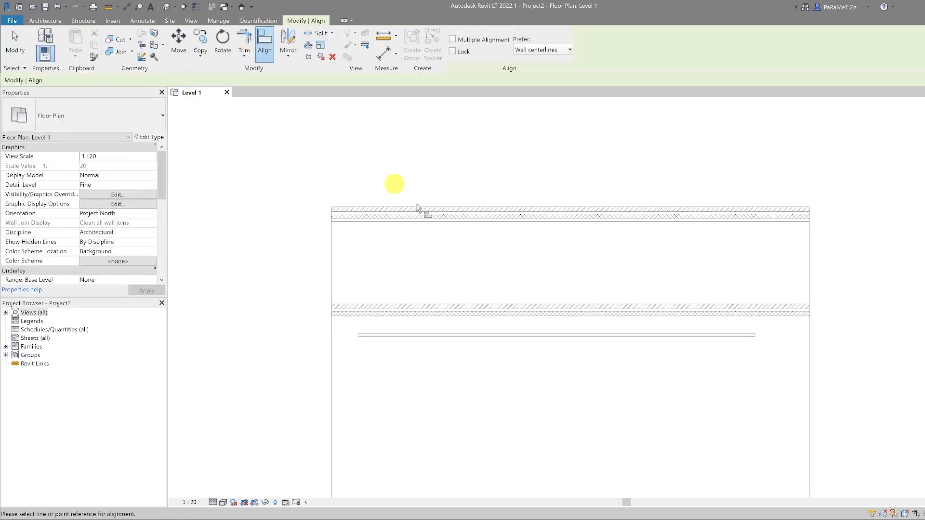
pyautogui.click(492, 317)
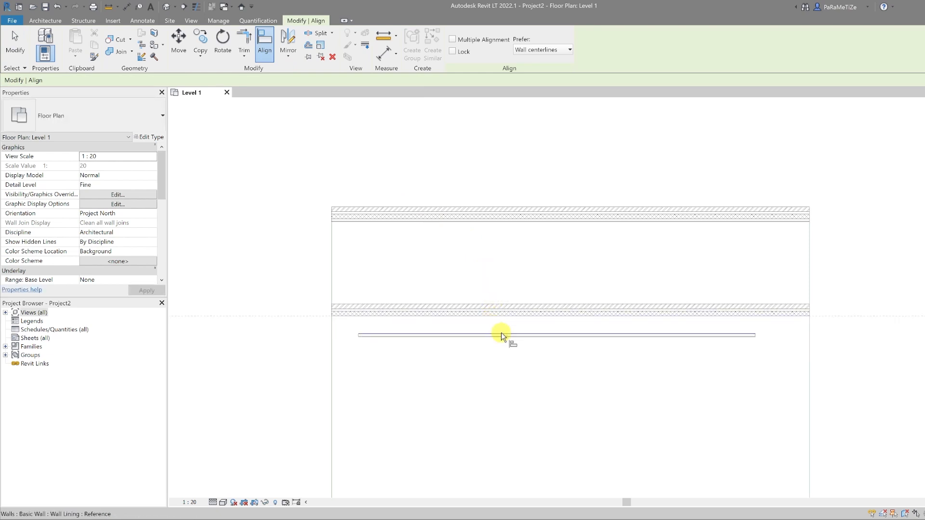
pyautogui.click(501, 335)
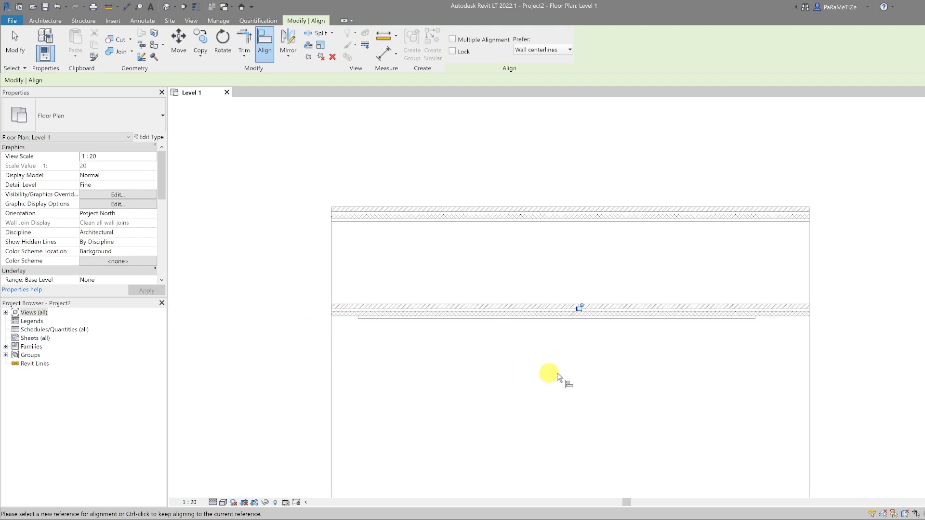
pyautogui.press('Escape')
pyautogui.press('Escape')
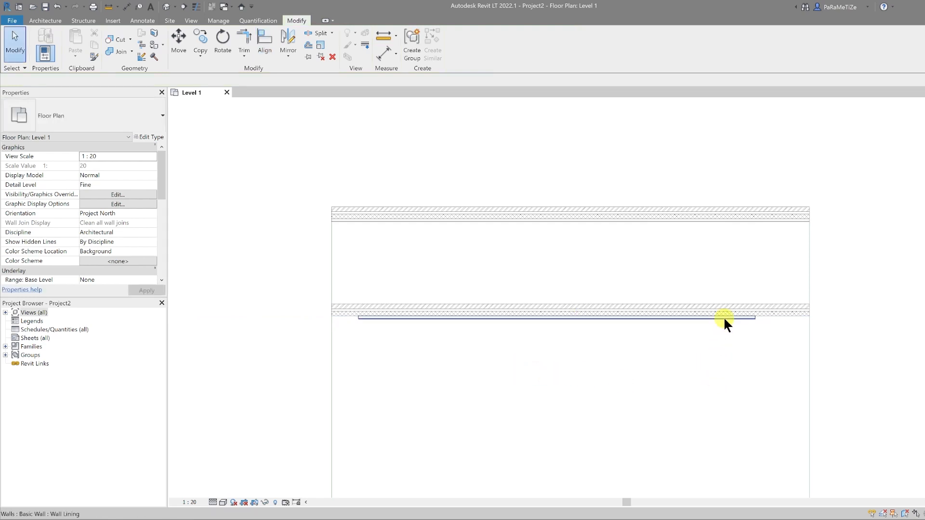
# Select the lining wall and the lower cavity wall in turn to examine them as separate elements
pyautogui.click(727, 322)
pyautogui.click(767, 308)
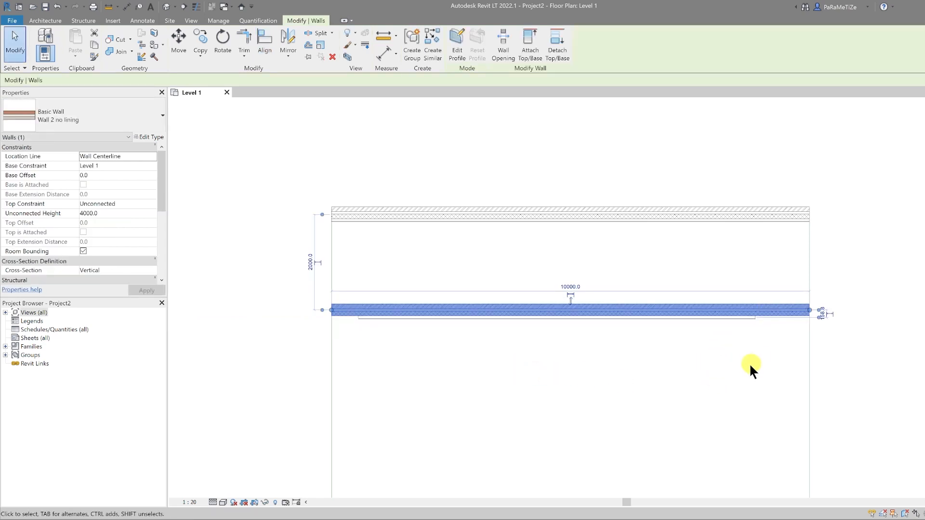
pyautogui.click(737, 359)
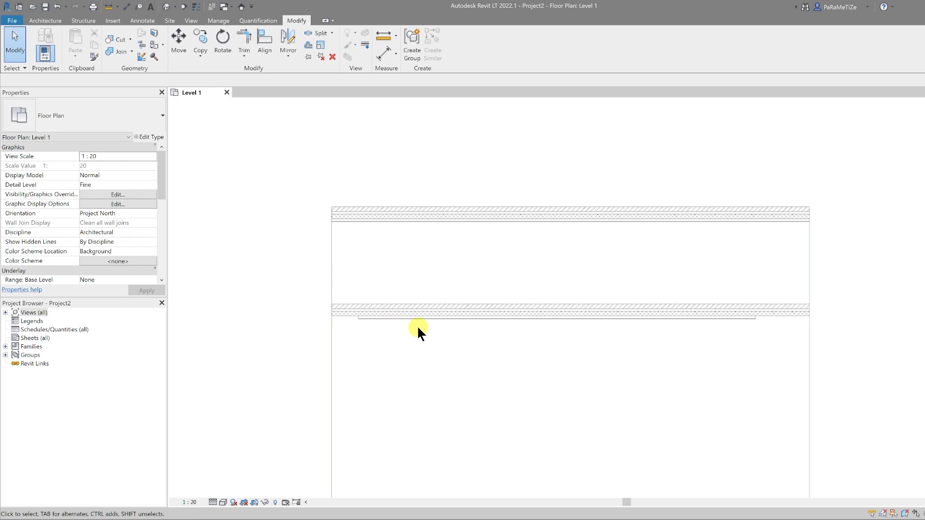
# Duplicate the current wall type for new walls as Solid Block Wall
pyautogui.click(44, 21)
pyautogui.click(42, 55)
pyautogui.click(67, 75)
pyautogui.click(149, 138)
pyautogui.click(776, 158)
pyautogui.write('Solid Block Wall')
pyautogui.press('Return')
# Rebuild the Solid Block Wall structure as a single Blockwork layer inside the core boundary and adjust its thickness
pyautogui.click(684, 218)
pyautogui.click(364, 215)
pyautogui.click(480, 306)
pyautogui.click(554, 207)
pyautogui.click(573, 206)
pyautogui.scroll(5, 125, 222)
pyautogui.click(111, 159)
pyautogui.click(462, 424)
pyautogui.click(604, 205)
# Split the lower cavity wall at two points to isolate a segment about 1030 mm long right of its middle
pyautogui.click(314, 31)
pyautogui.click(634, 311)
pyautogui.click(584, 310)
pyautogui.press('Escape')
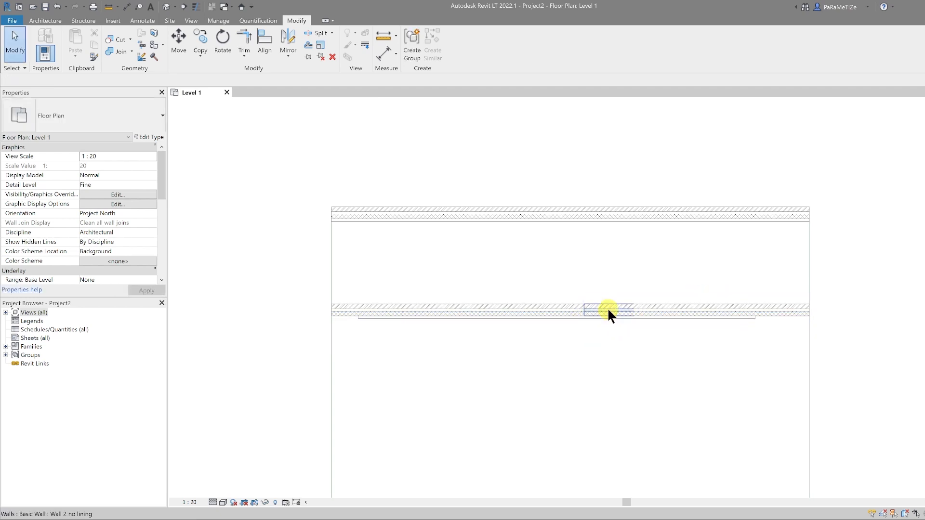
# Change the isolated wall segment's type to Solid Block Wall
pyautogui.click(608, 311)
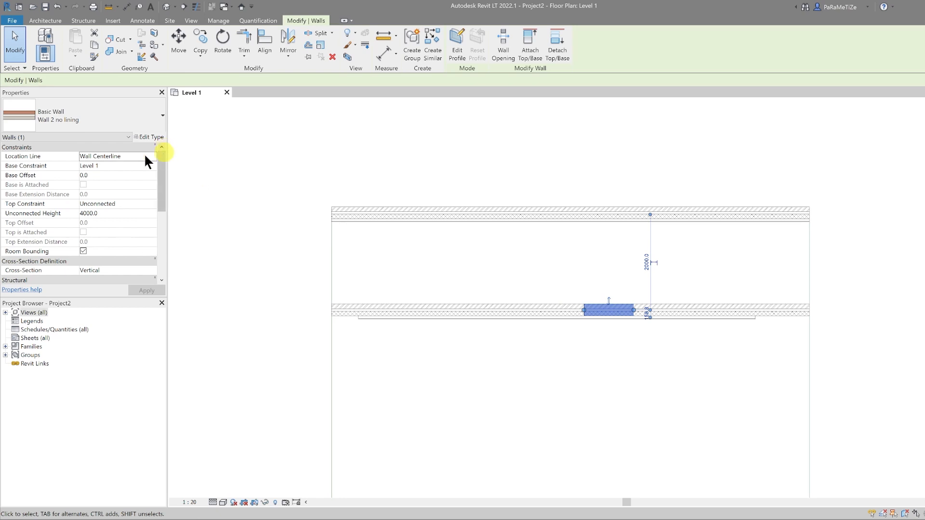
pyautogui.click(88, 116)
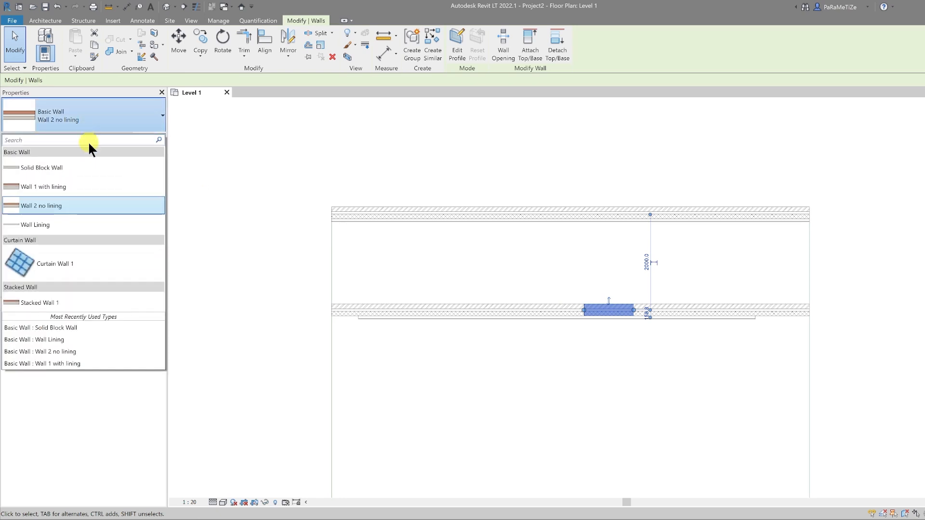
pyautogui.click(73, 166)
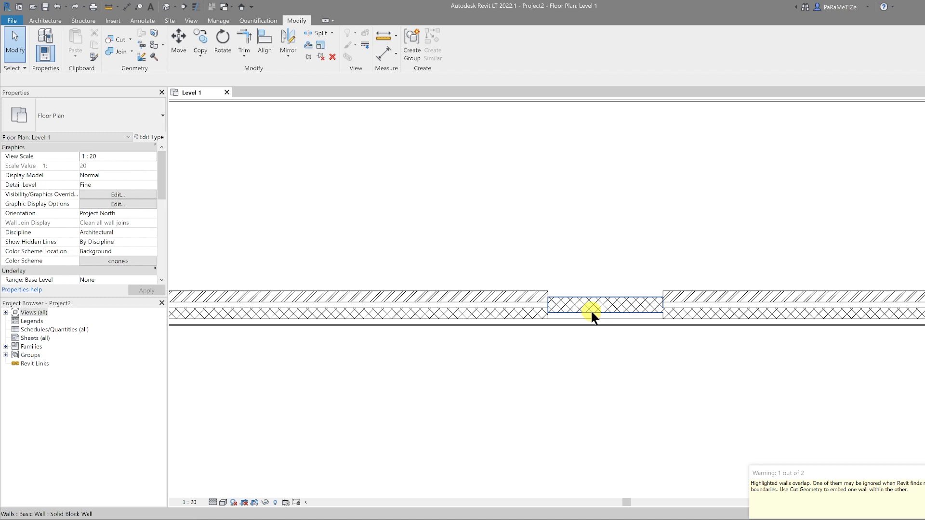
# Shorten the Solid Block Wall segment at both ends, leaving a gap to the cavity wall on each side
pyautogui.click(590, 309)
pyautogui.scroll(3, 559, 309)
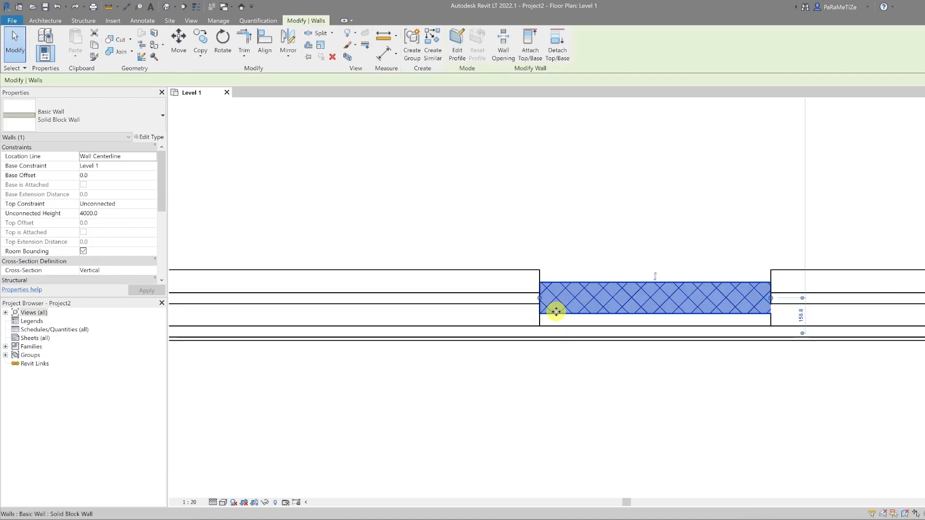
pyautogui.press('r')
pyautogui.press('s')
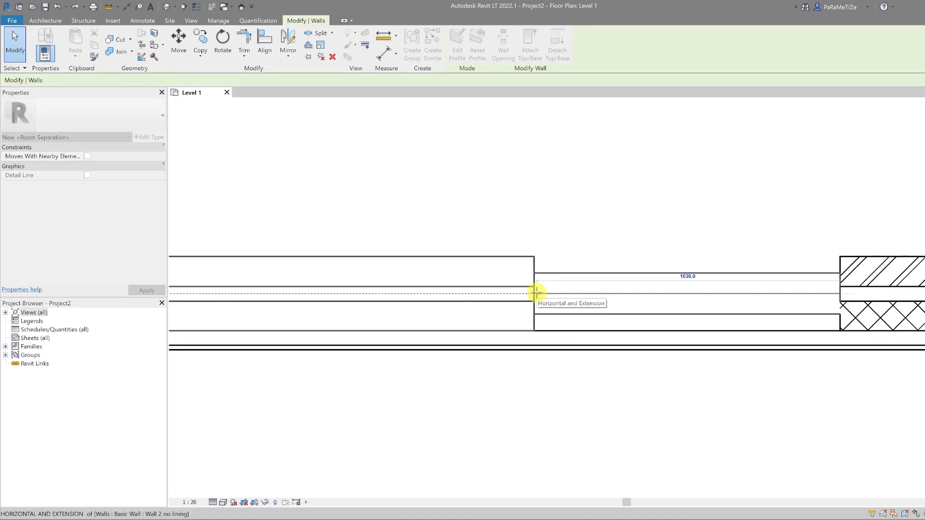
pyautogui.moveTo(534, 294); pyautogui.dragTo(534, 293)
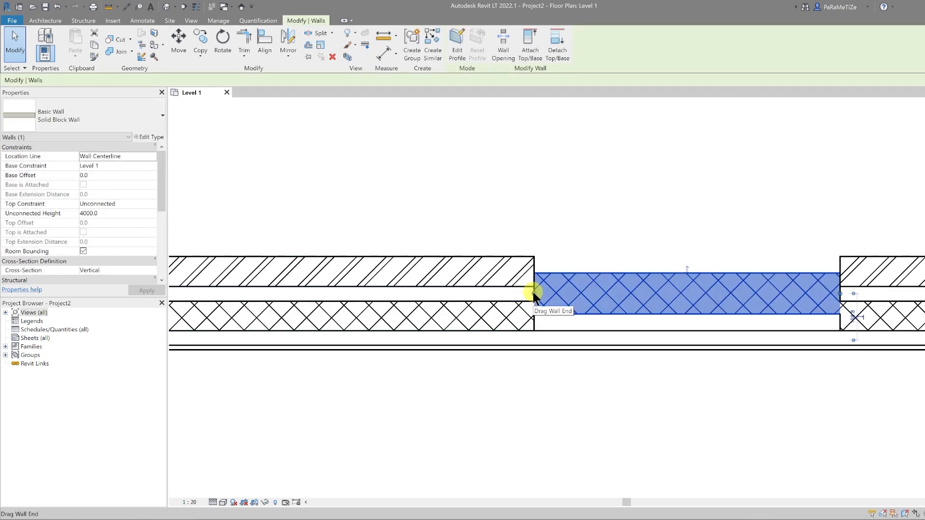
pyautogui.press('r')
pyautogui.press('s')
pyautogui.moveTo(548, 291)
pyautogui.mouseDown()
pyautogui.moveTo(536, 292)
pyautogui.moveTo(627, 291)
pyautogui.mouseUp()
pyautogui.press('Escape')
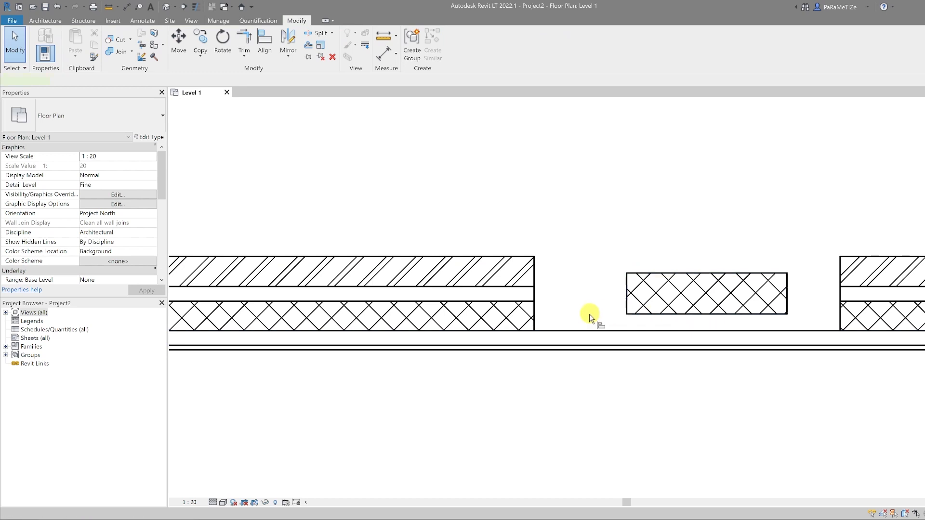
# Align the interior face of the Solid Block Wall segment with the outer face of the lining wall
pyautogui.press('a')
pyautogui.press('l')
pyautogui.click(600, 331)
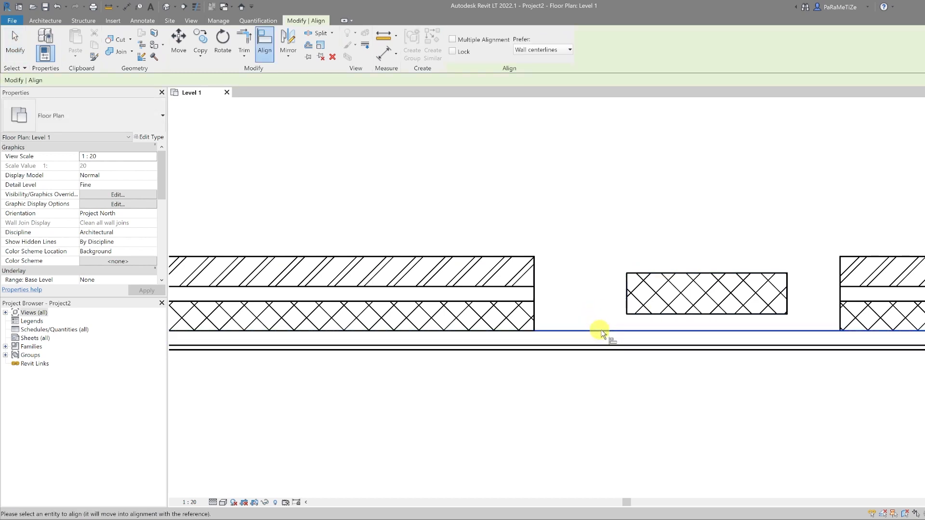
pyautogui.click(687, 315)
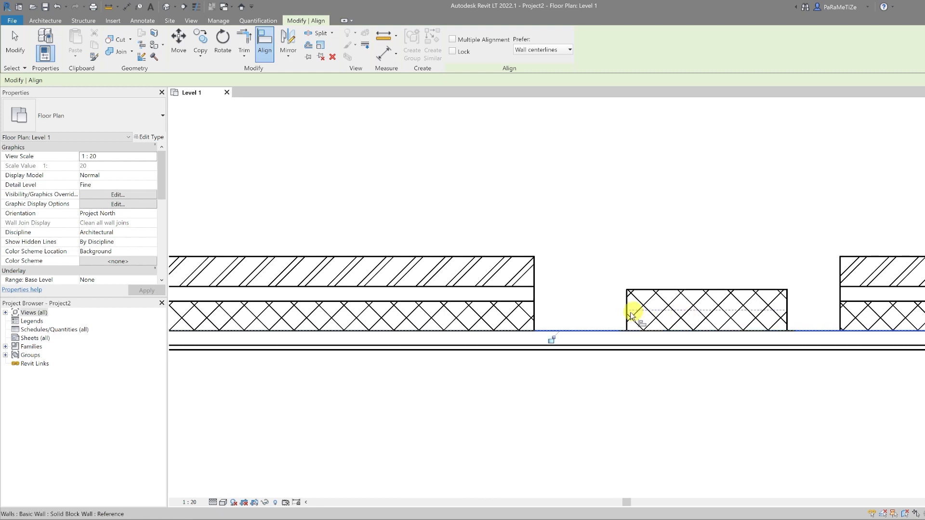
pyautogui.press('Escape')
pyautogui.press('Escape')
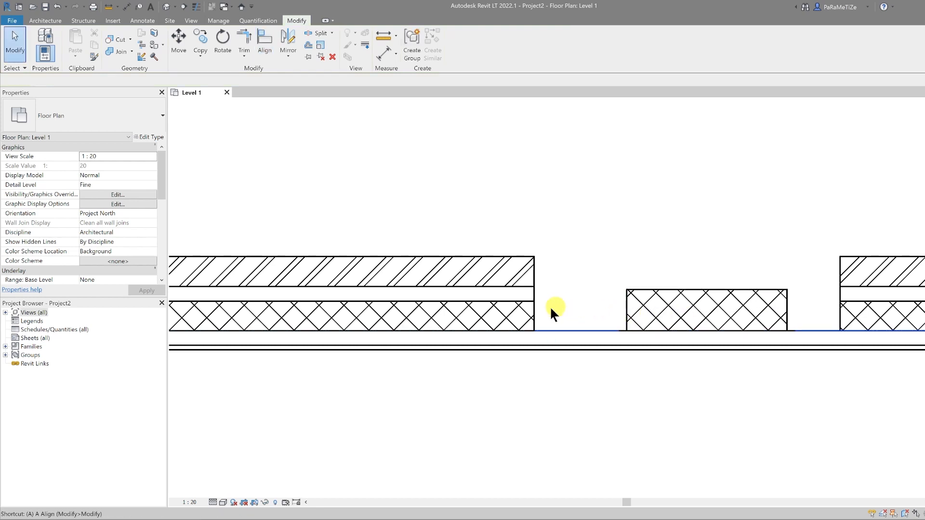
# Align both ends of the Solid Block Wall segment with the adjoining ends of the split cavity wall
pyautogui.press('a')
pyautogui.press('l')
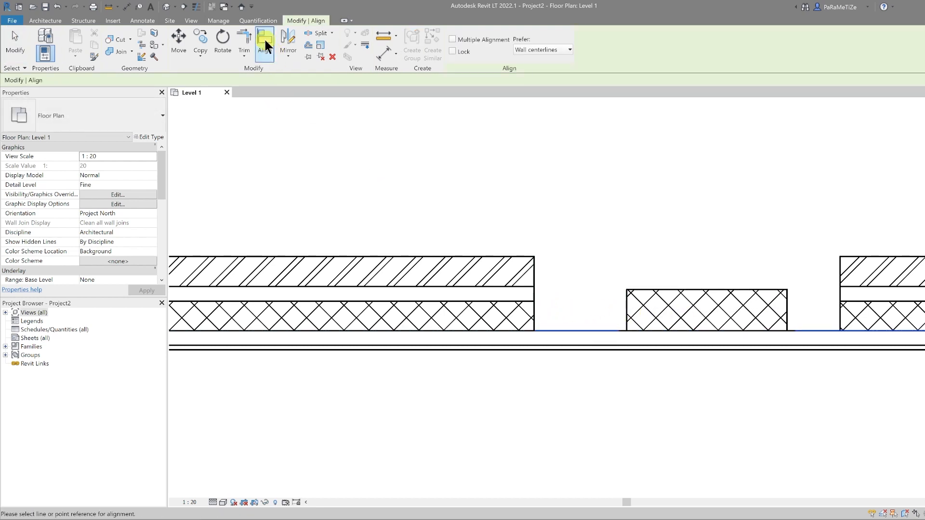
pyautogui.click(534, 313)
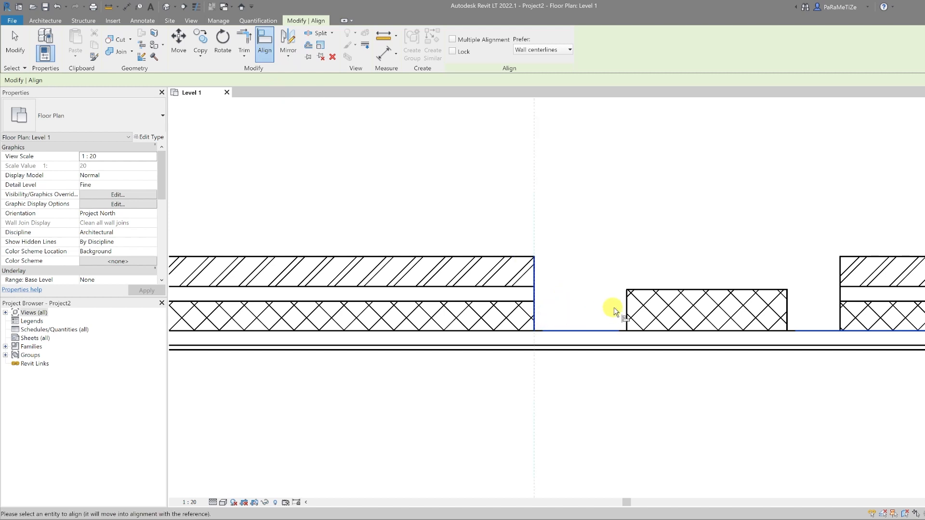
pyautogui.click(626, 308)
pyautogui.click(841, 314)
pyautogui.click(786, 316)
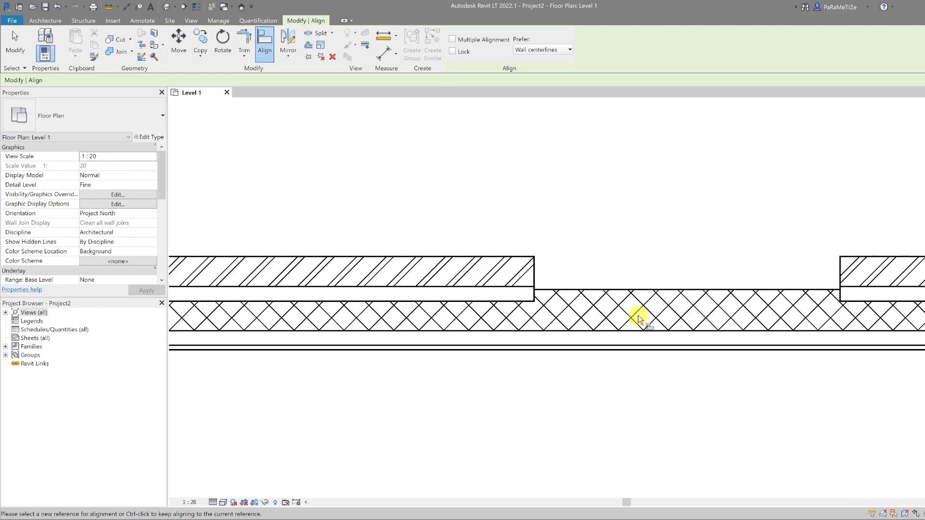
# Compare the separate Wall Lining wall running past the Solid Block Wall segment with the integrated lining of Wall 1 with lining
pyautogui.press('Escape')
pyautogui.scroll(-5, 625, 319)
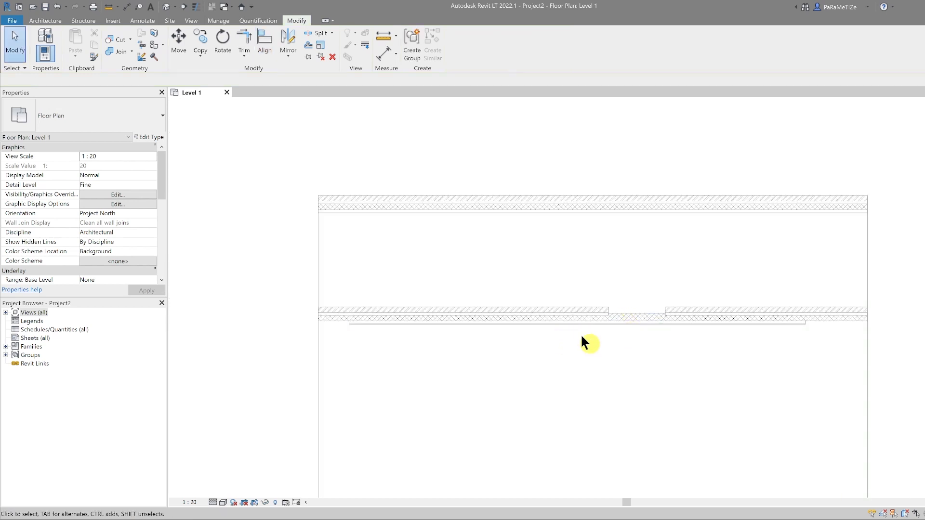
pyautogui.click(547, 319)
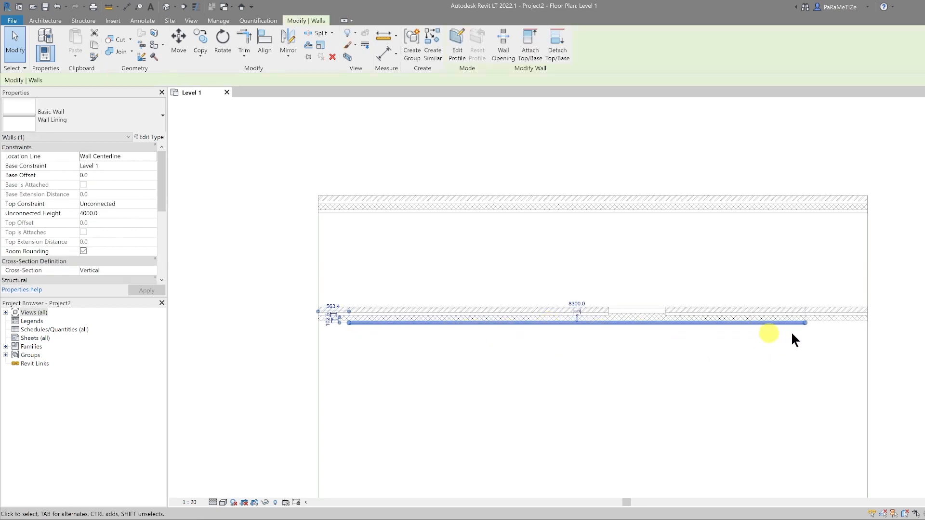
pyautogui.scroll(5, 648, 325)
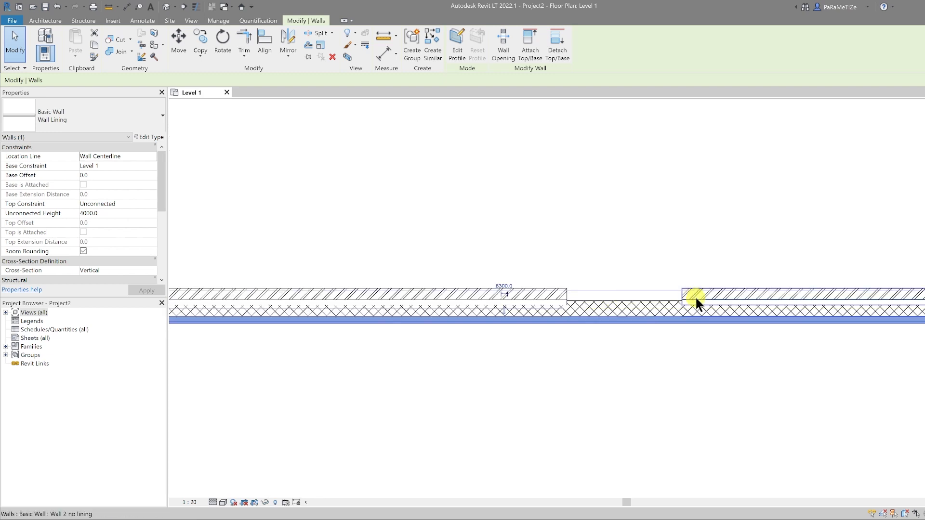
pyautogui.click(624, 303)
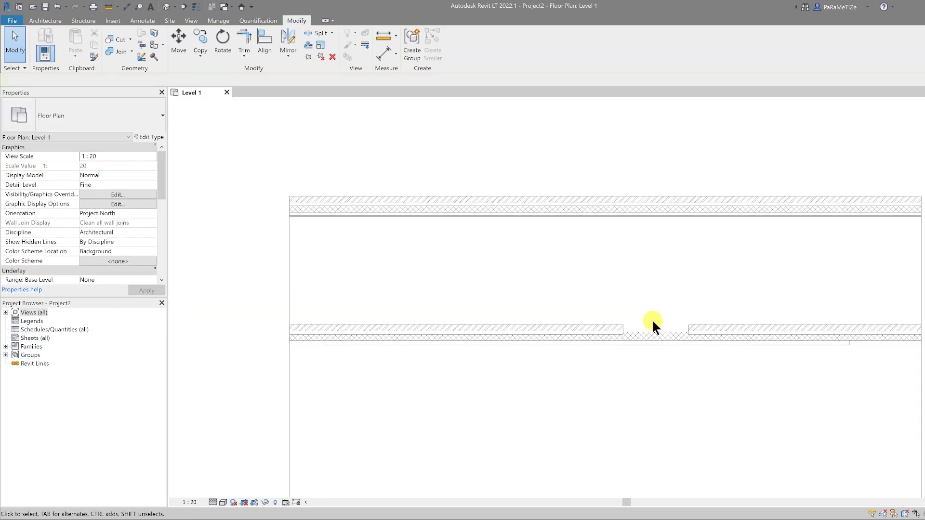
pyautogui.scroll(3, 653, 322)
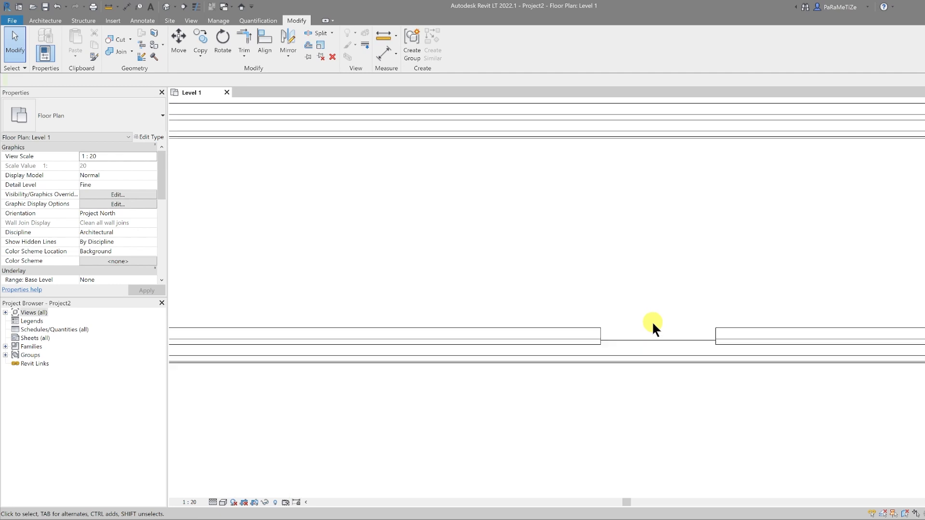
pyautogui.scroll(-3, 631, 361)
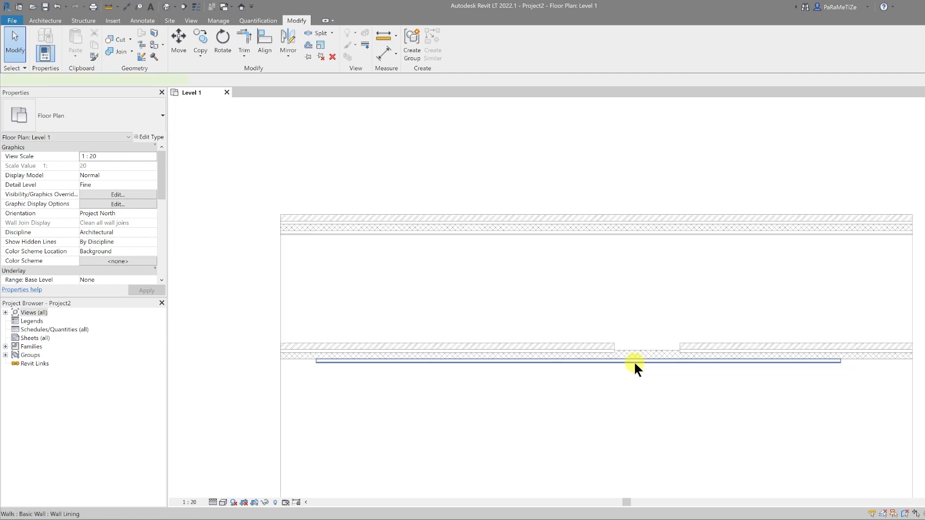
pyautogui.click(634, 361)
pyautogui.scroll(4, 623, 207)
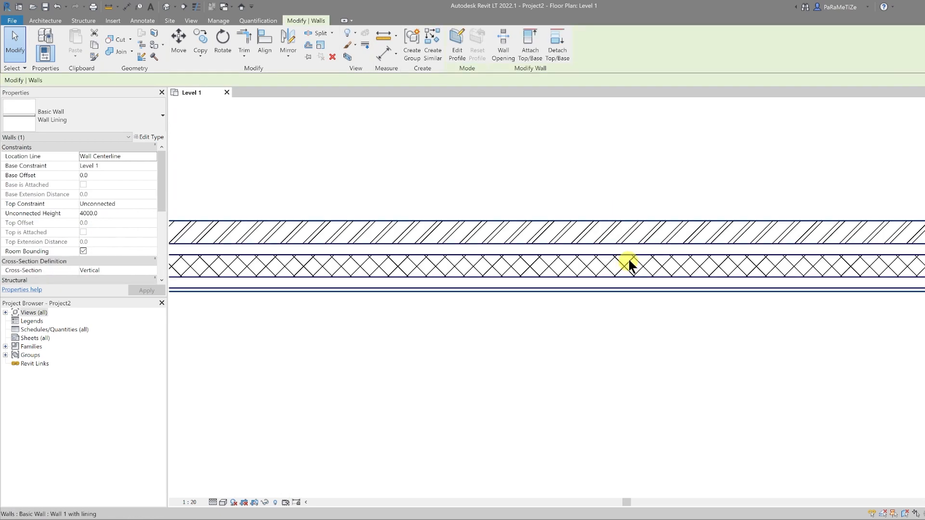
pyautogui.click(630, 264)
pyautogui.scroll(-3, 631, 275)
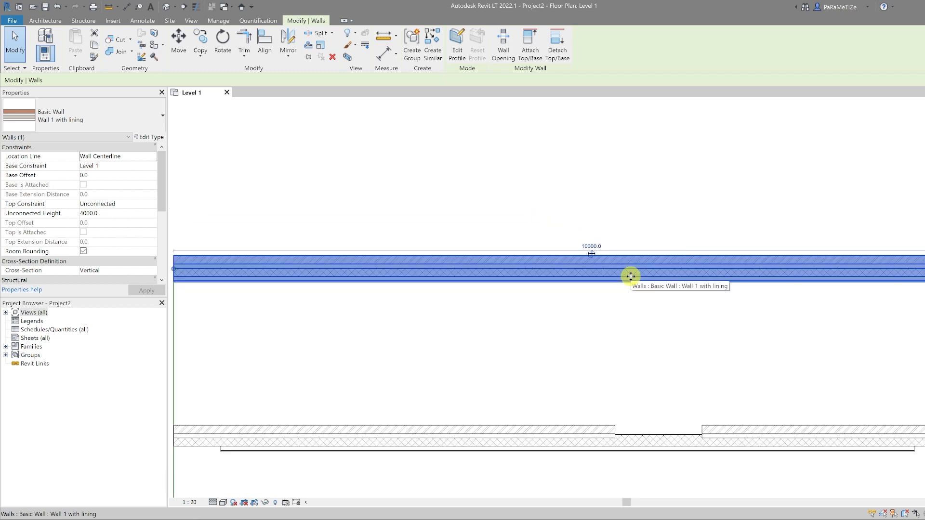
pyautogui.scroll(-3, 630, 276)
pyautogui.click(646, 346)
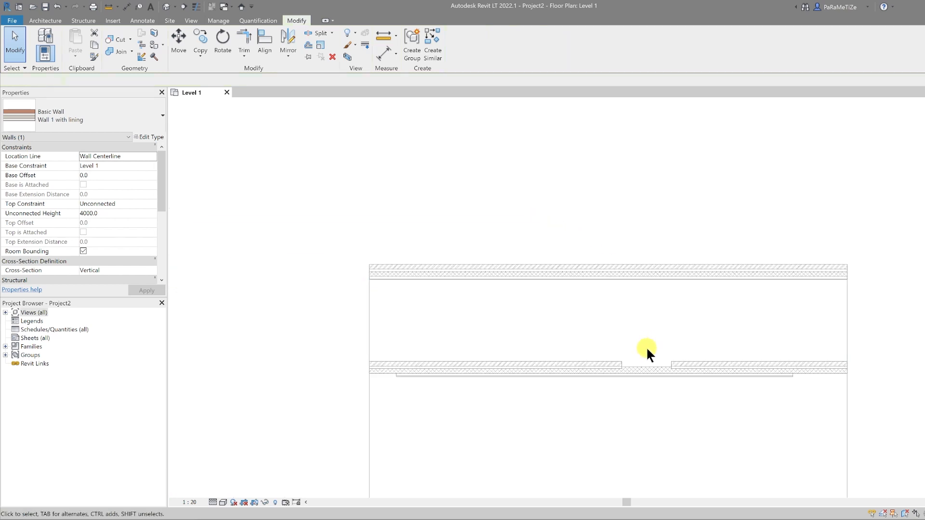
# Load the Concrete Rectangular.rfa structural column family into the project
pyautogui.scroll(2, 646, 346)
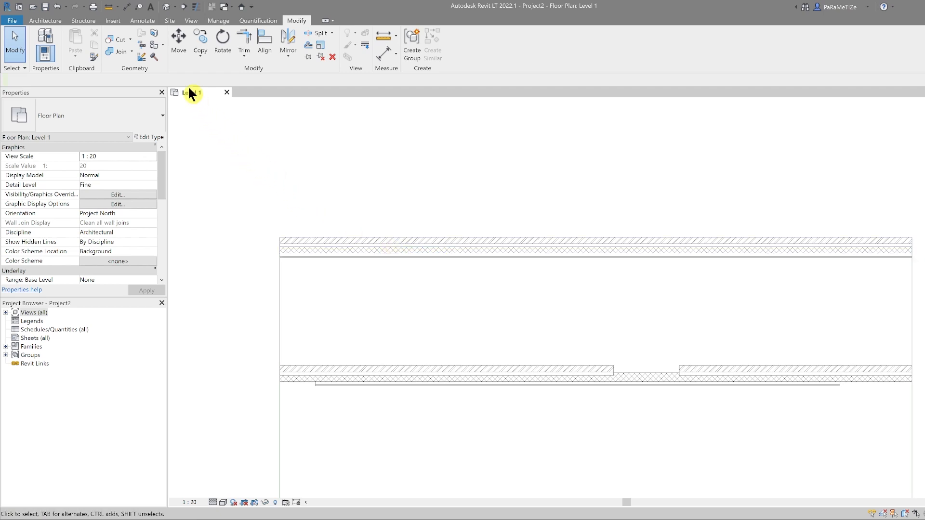
pyautogui.click(90, 21)
pyautogui.click(85, 42)
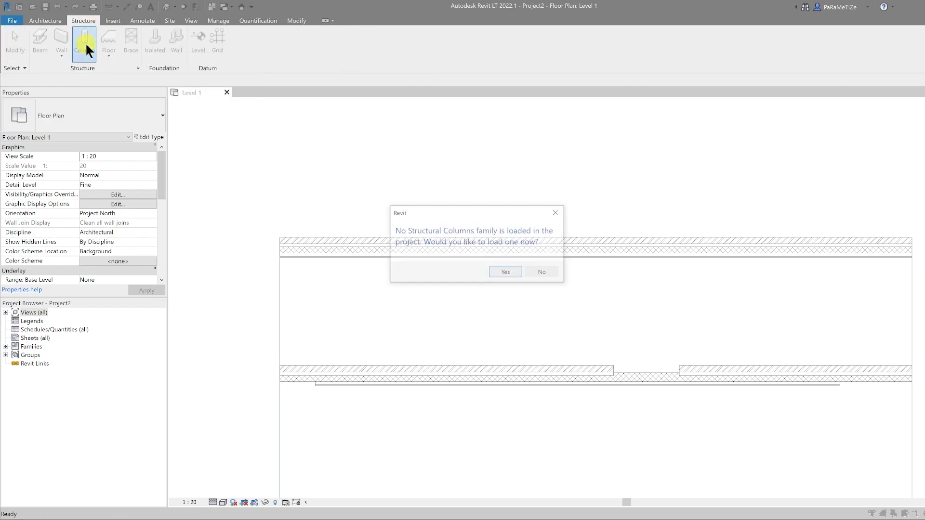
pyautogui.click(503, 270)
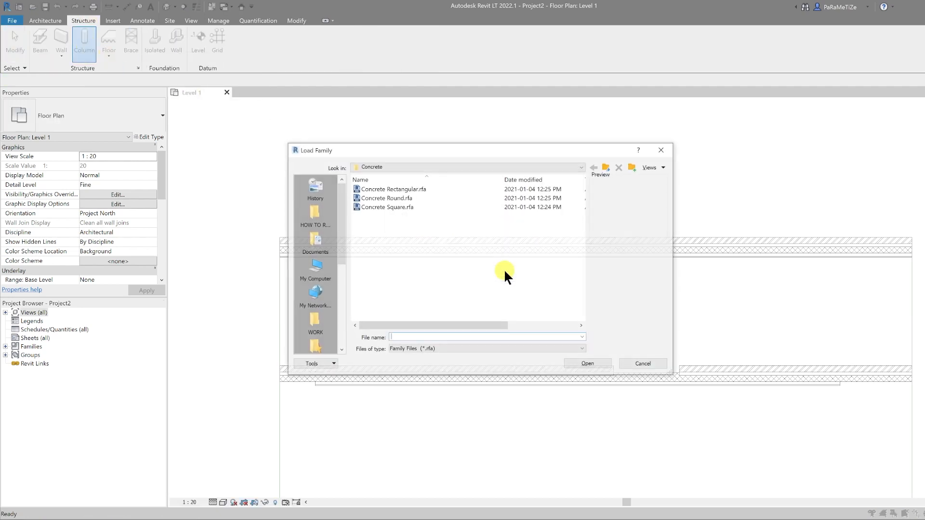
pyautogui.click(401, 189)
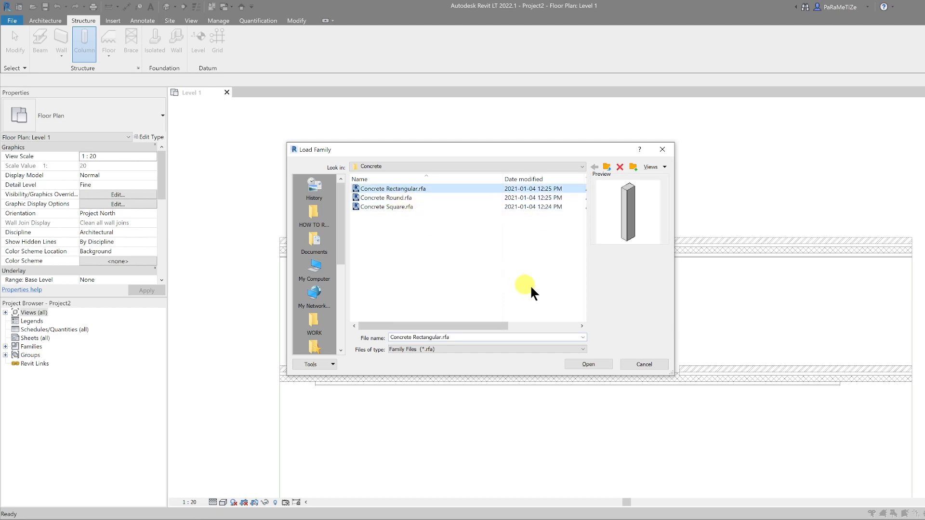
pyautogui.click(608, 361)
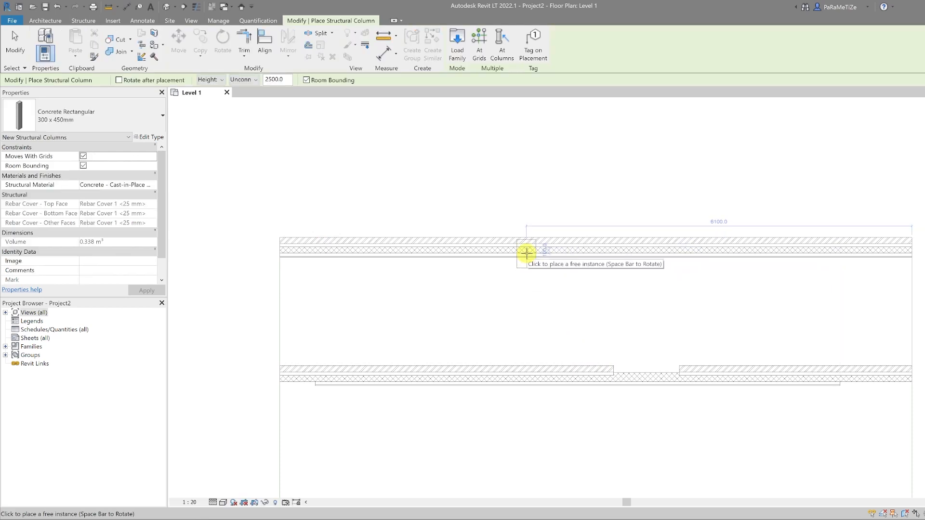
# Place one 300 x 450mm Concrete Rectangular column on each of the two cavity walls, overlapping the blockwork and lining
pyautogui.click(487, 257)
pyautogui.click(482, 384)
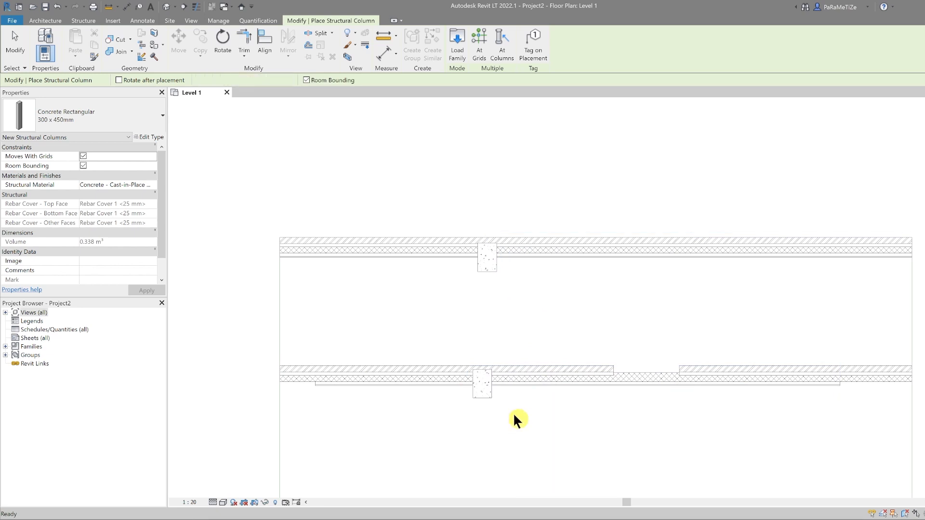
pyautogui.press('Escape')
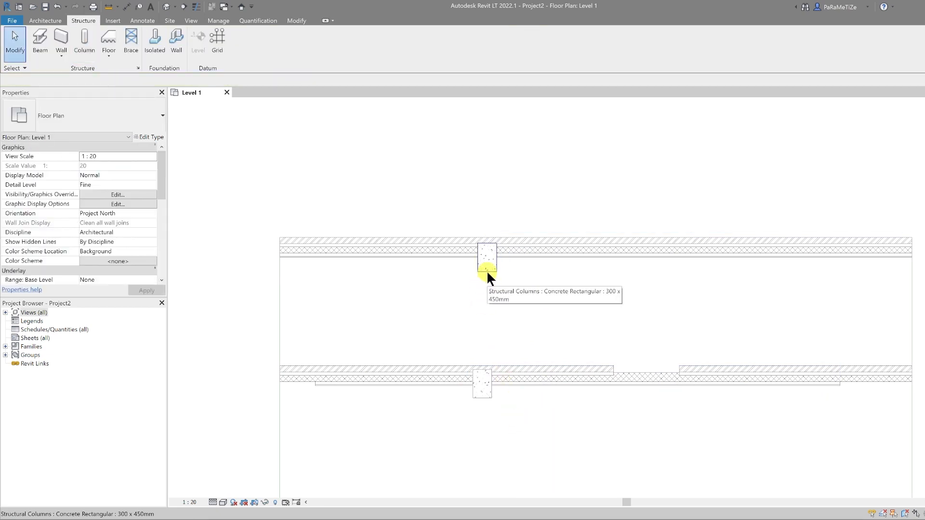
# Set the structural material of both columns to Blockwork
pyautogui.click(487, 270)
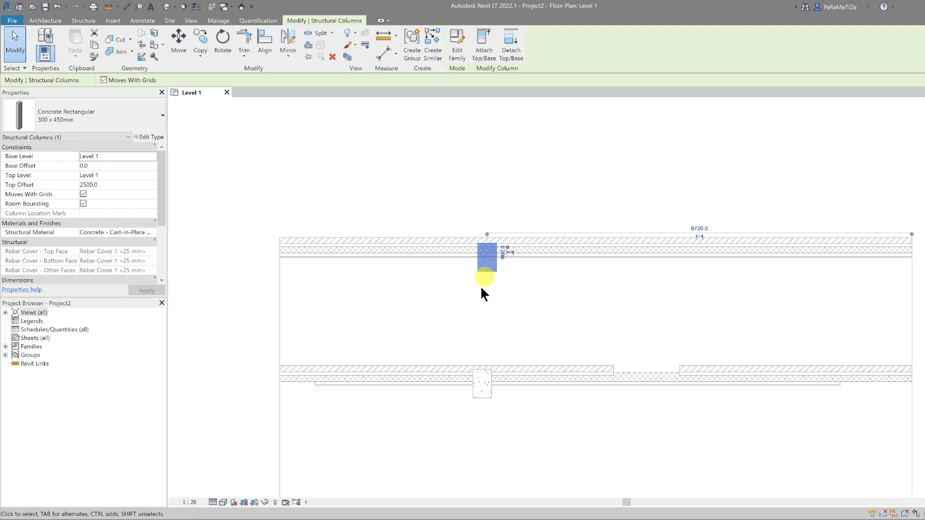
pyautogui.keyDown('ctrl'); pyautogui.click(481, 399); pyautogui.keyUp('ctrl')
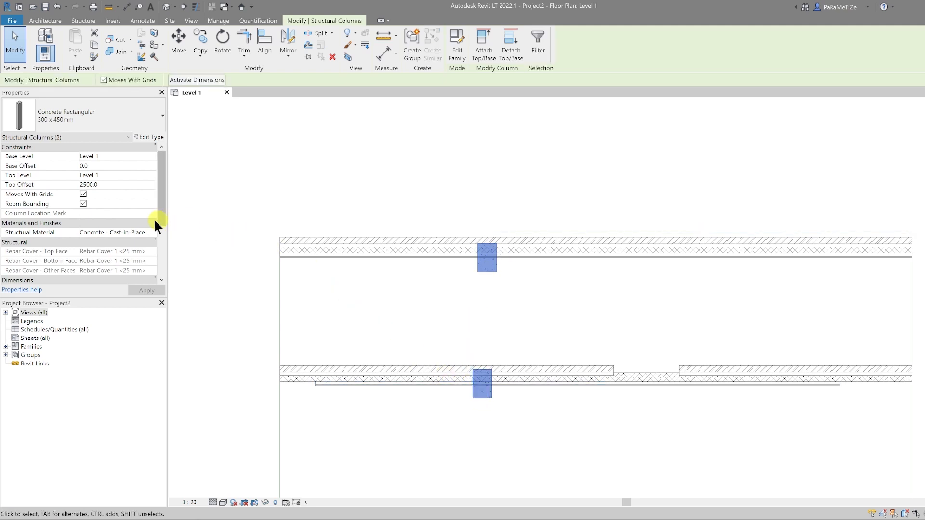
pyautogui.click(148, 232)
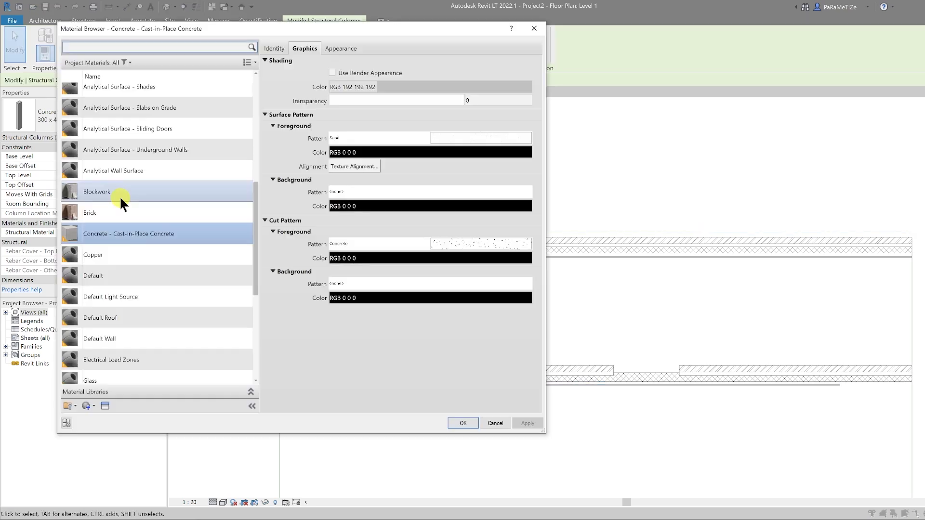
pyautogui.click(120, 196)
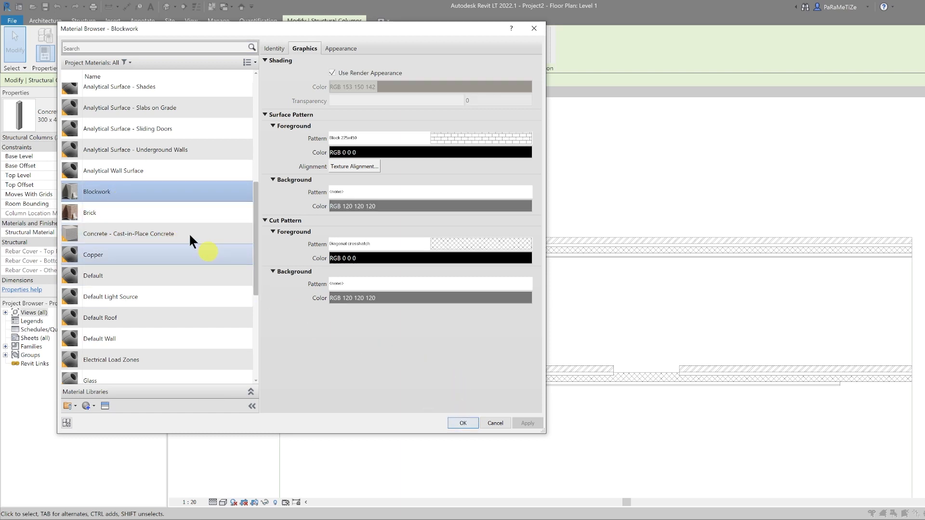
pyautogui.click(466, 422)
pyautogui.click(499, 313)
# Align the outer face of the column on Wall 1 with lining to the cavity-side face of the wall's blockwork layer
pyautogui.scroll(5, 498, 310)
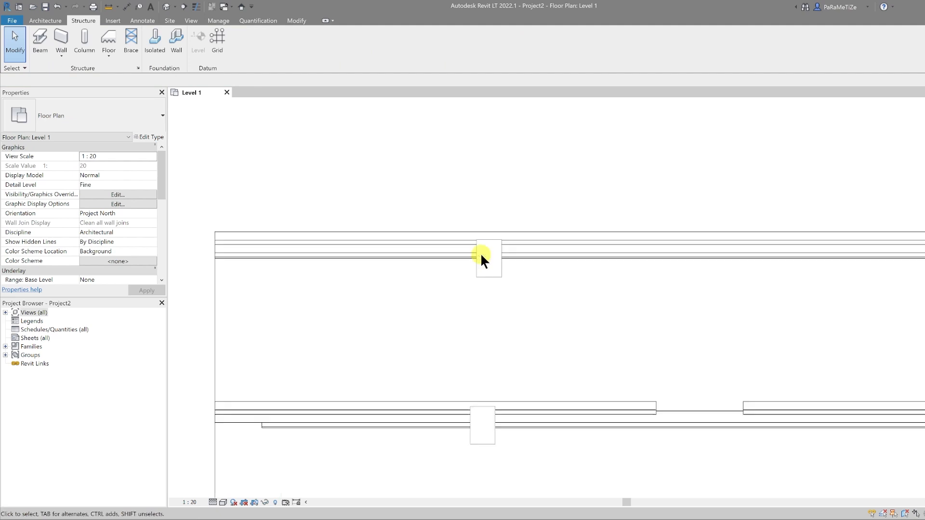
pyautogui.press('a')
pyautogui.press('l')
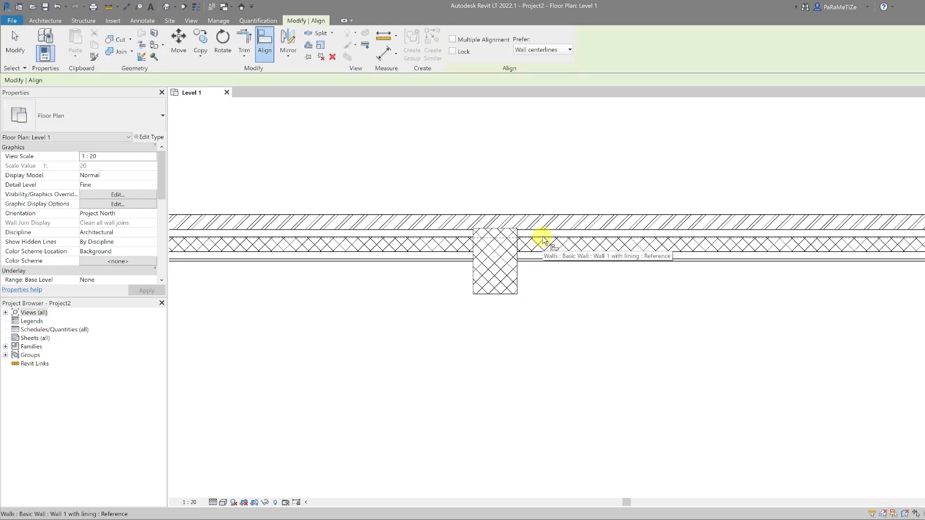
pyautogui.click(543, 237)
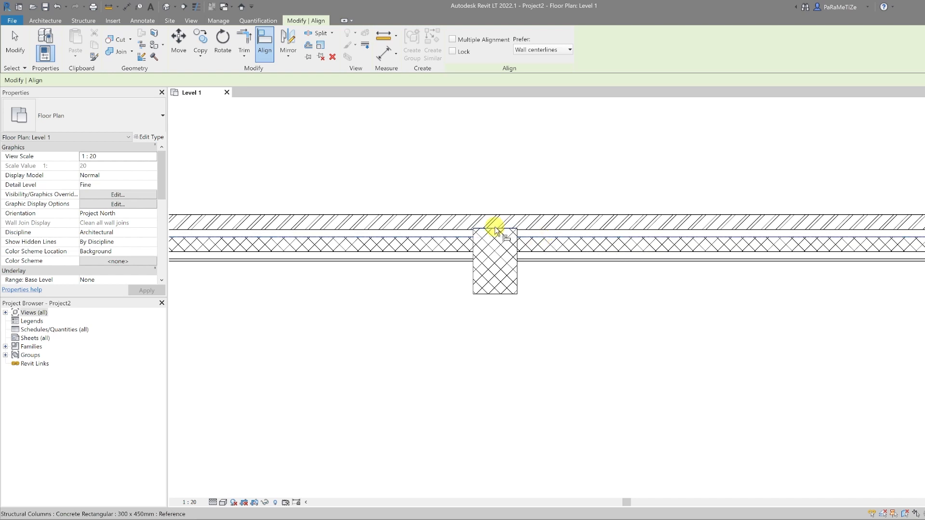
pyautogui.scroll(-4, 492, 278)
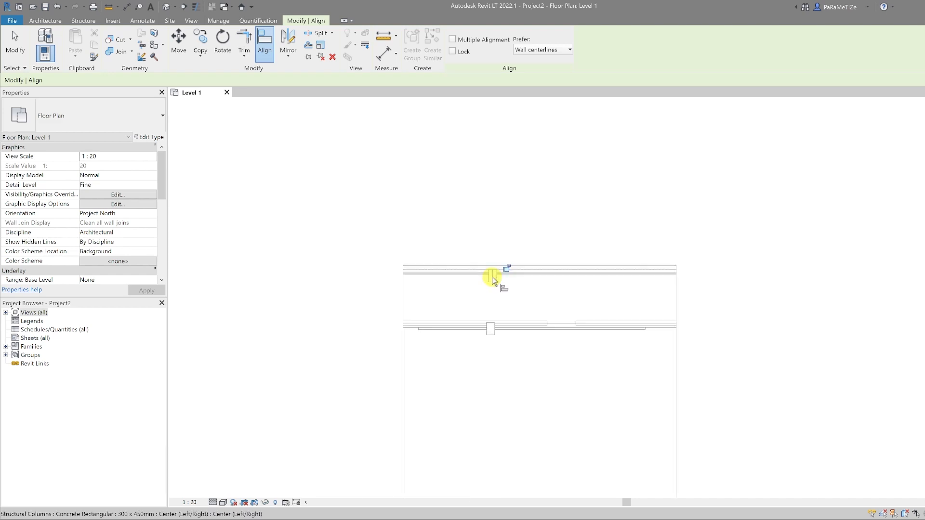
# Align the outer face of the column on Wall 2 no lining to the cavity-side face of that wall's blockwork layer
pyautogui.scroll(5, 496, 337)
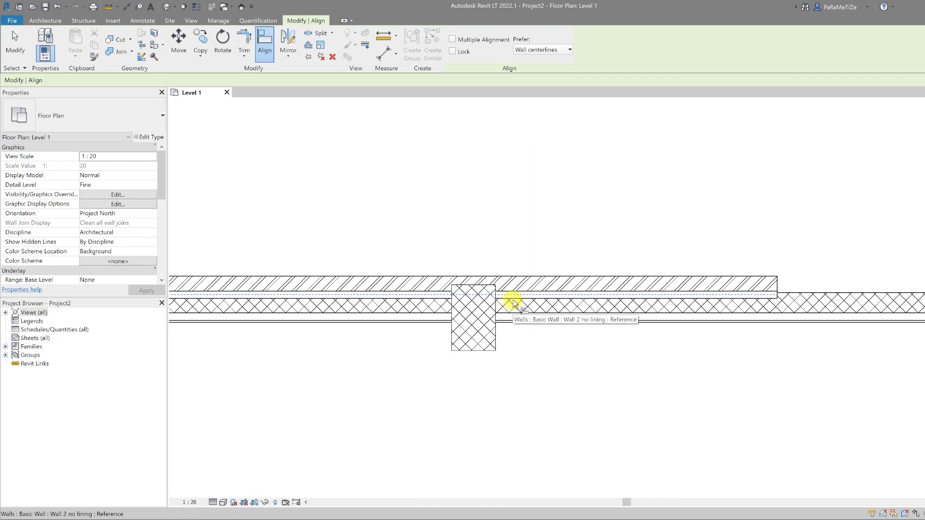
pyautogui.click(510, 302)
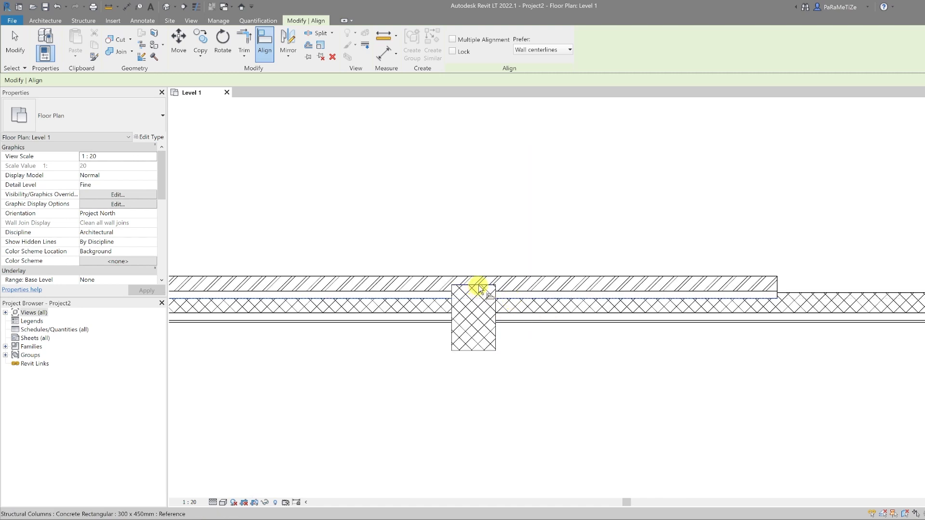
pyautogui.click(479, 289)
pyautogui.press('Escape')
pyautogui.press('Escape')
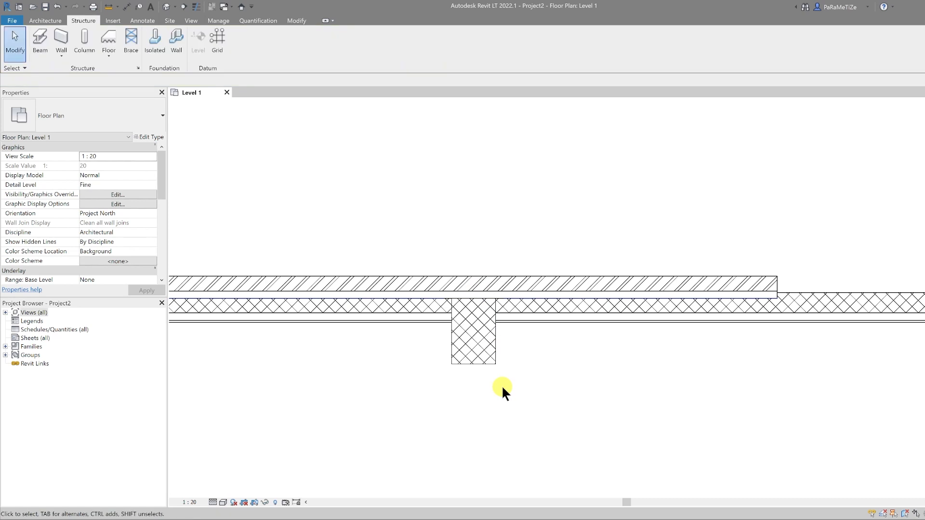
# Join the geometry of the upper column with Wall 1 with lining
pyautogui.scroll(-5, 501, 385)
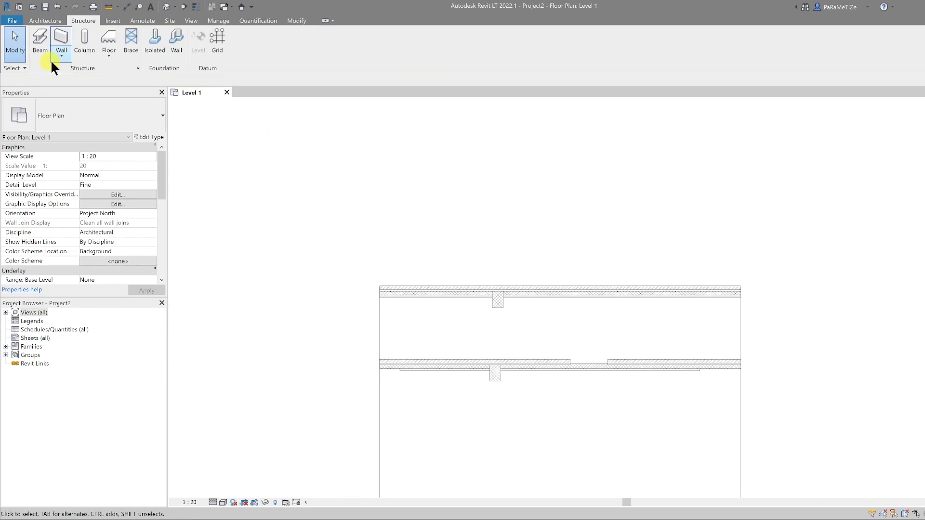
pyautogui.click(296, 20)
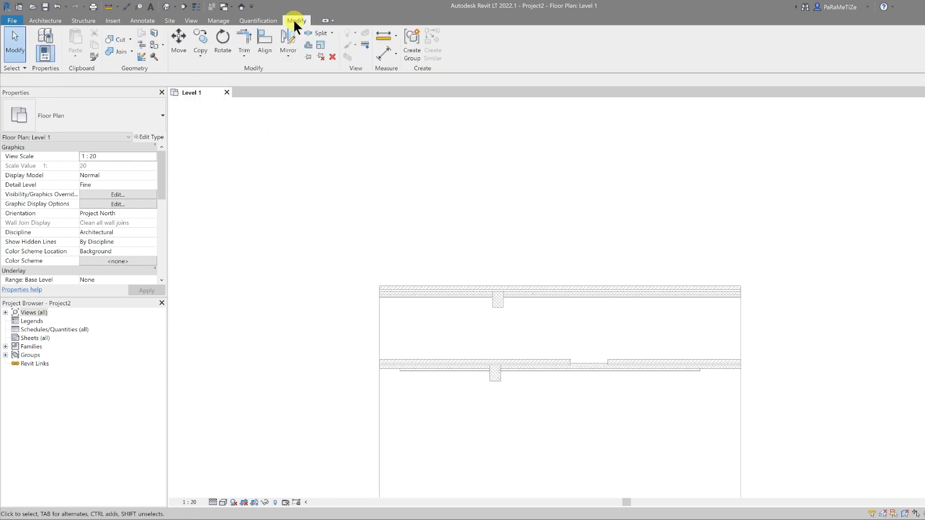
pyautogui.click(120, 51)
pyautogui.scroll(2, 466, 329)
pyautogui.scroll(2, 467, 331)
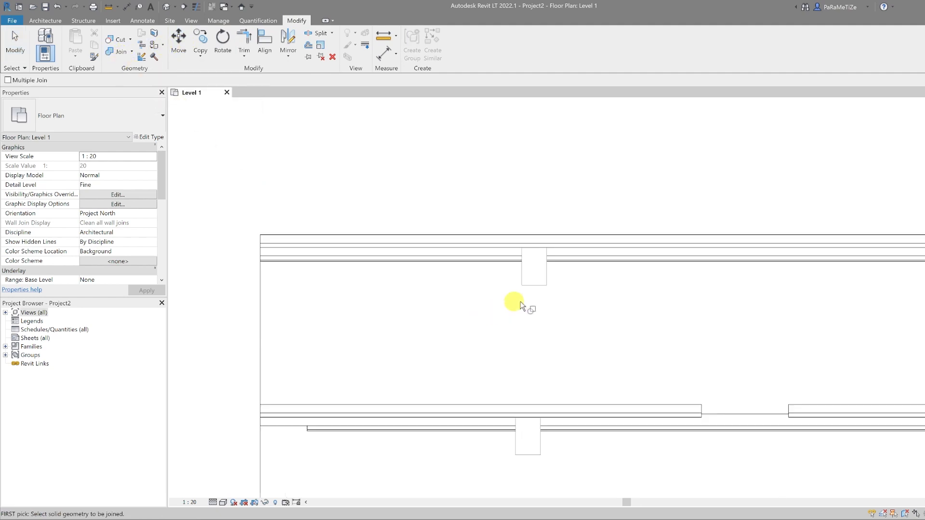
pyautogui.click(534, 285)
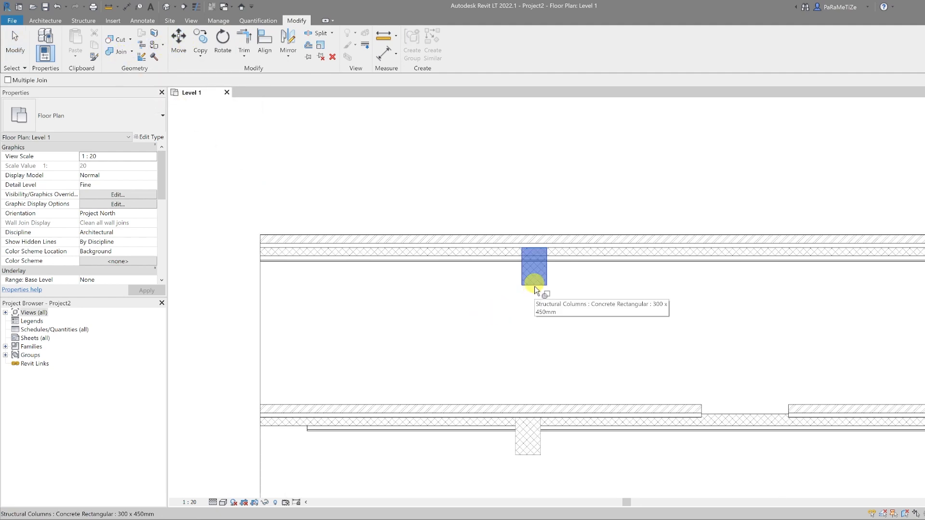
pyautogui.click(582, 251)
# Join the geometry of the lower column with Wall 2 no lining
pyautogui.scroll(-3, 559, 282)
pyautogui.scroll(3, 571, 357)
pyautogui.scroll(2, 553, 362)
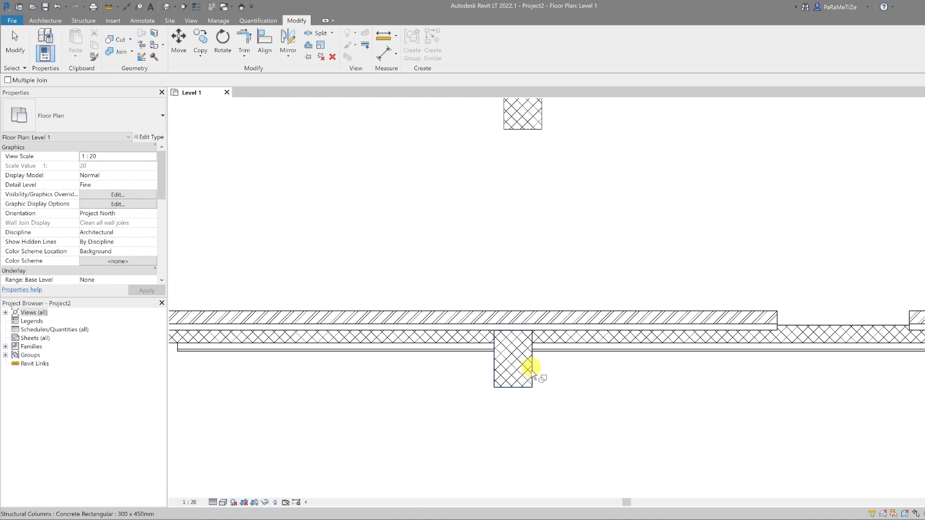
pyautogui.click(530, 370)
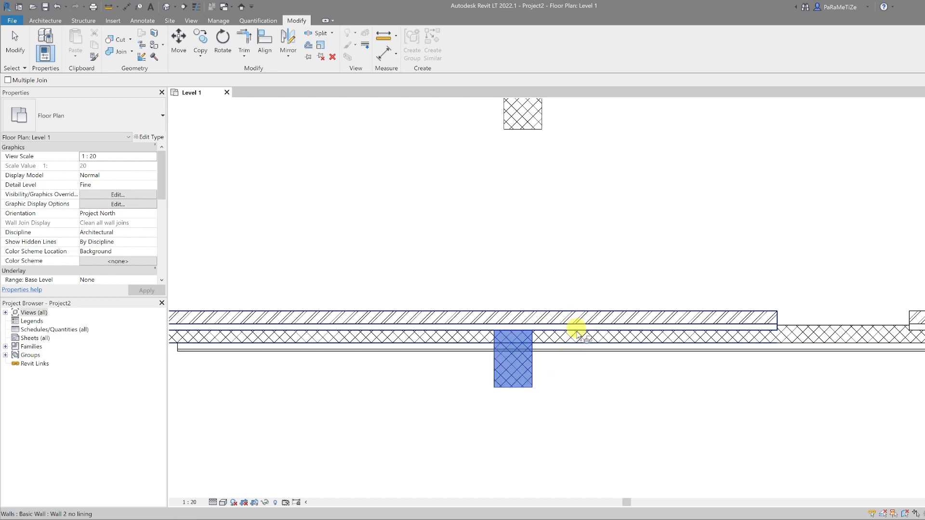
pyautogui.click(578, 332)
pyautogui.scroll(-2, 582, 390)
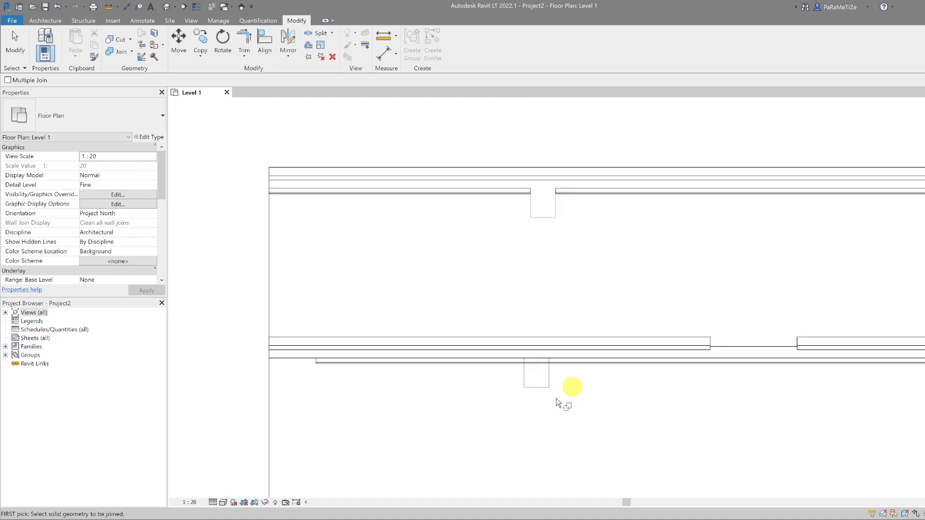
pyautogui.press('Escape')
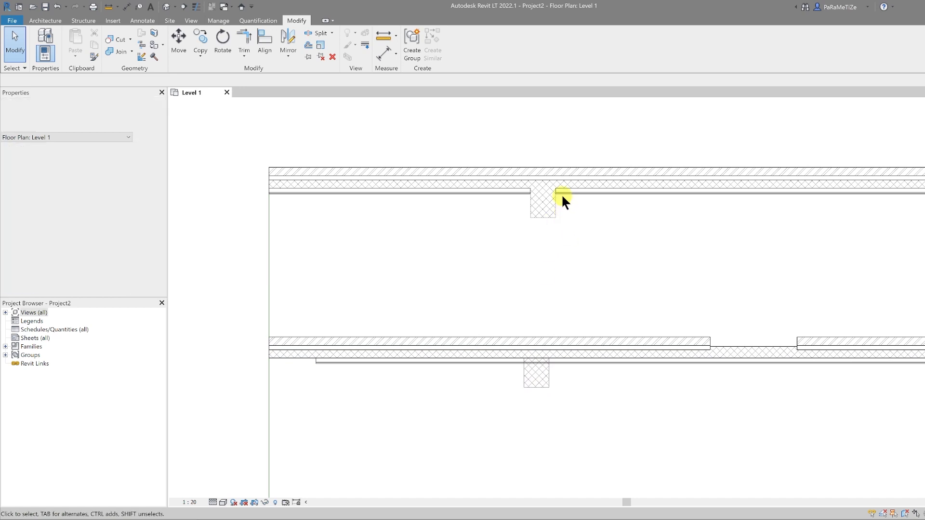
# Split the Wall Lining on Wall 2 no lining just left of the column, about 2436 mm from the lining's left end
pyautogui.scroll(3, 559, 190)
pyautogui.scroll(-3, 567, 194)
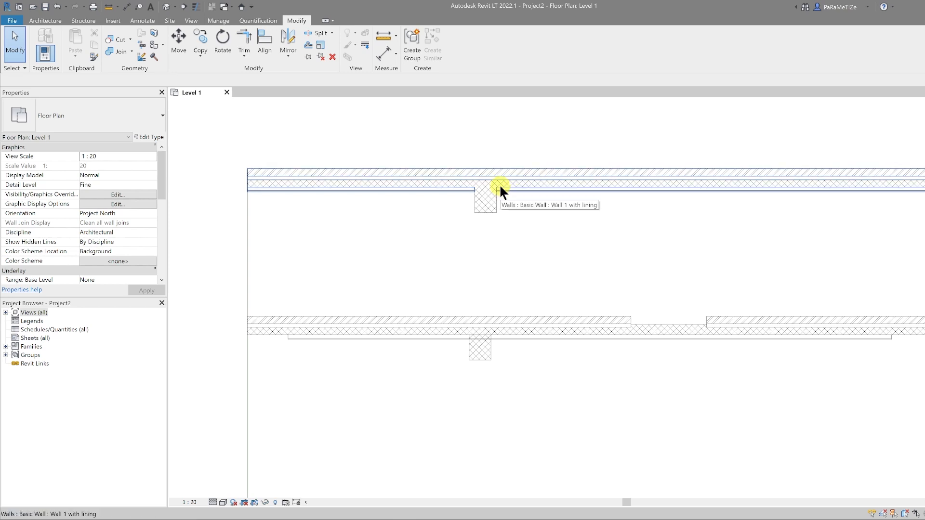
pyautogui.scroll(6, 487, 325)
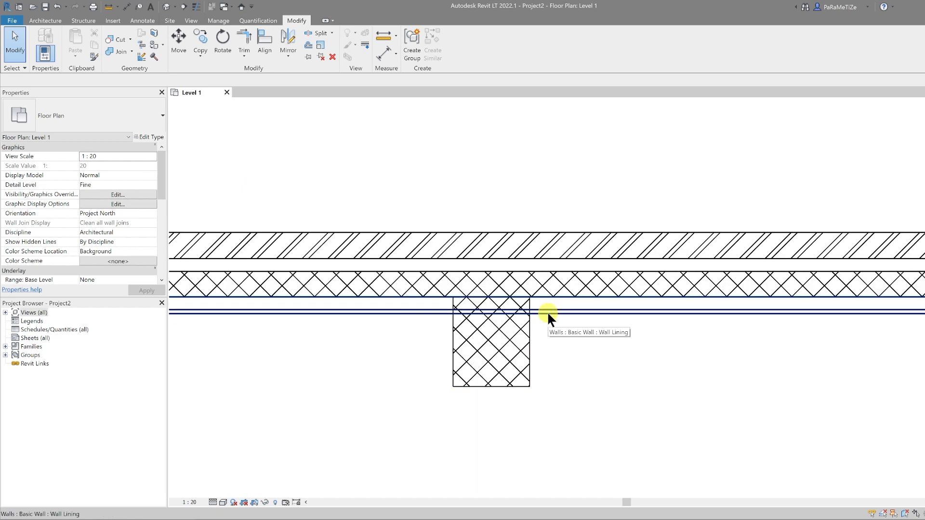
pyautogui.scroll(-1, 545, 311)
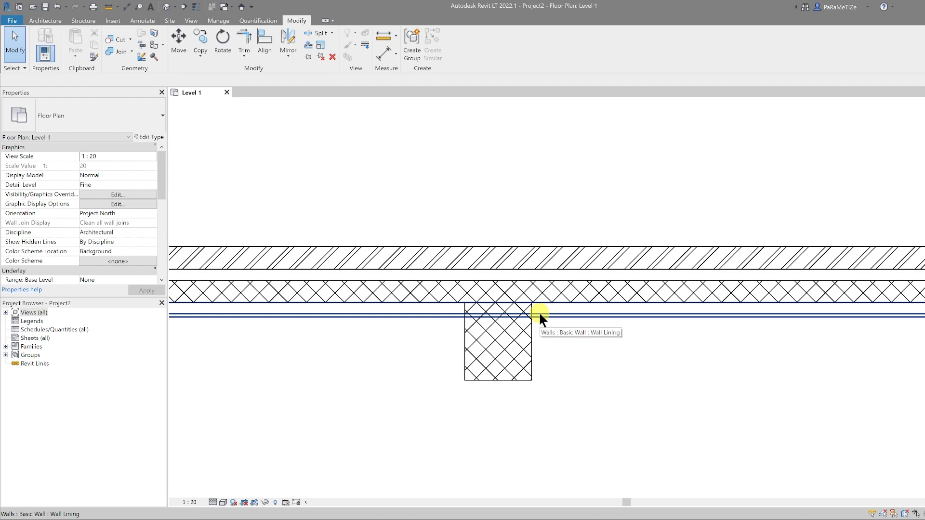
pyautogui.click(320, 34)
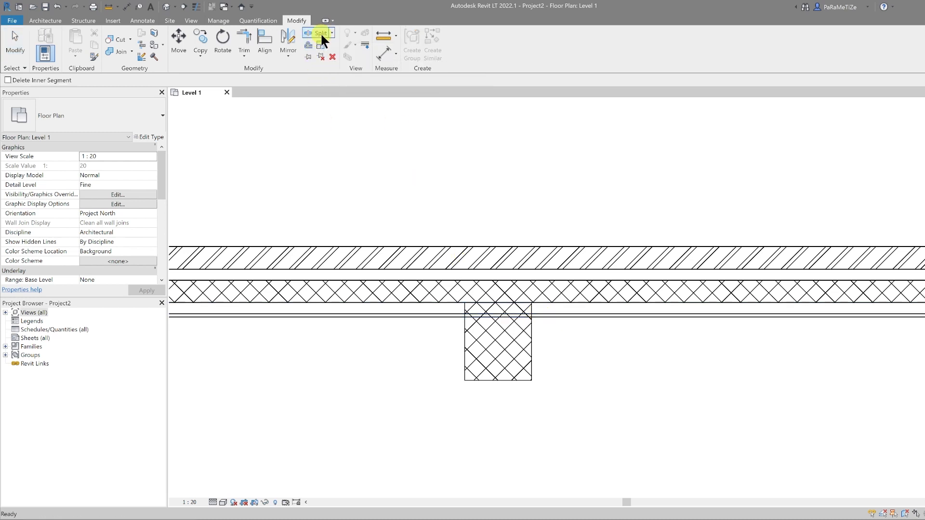
pyautogui.click(453, 314)
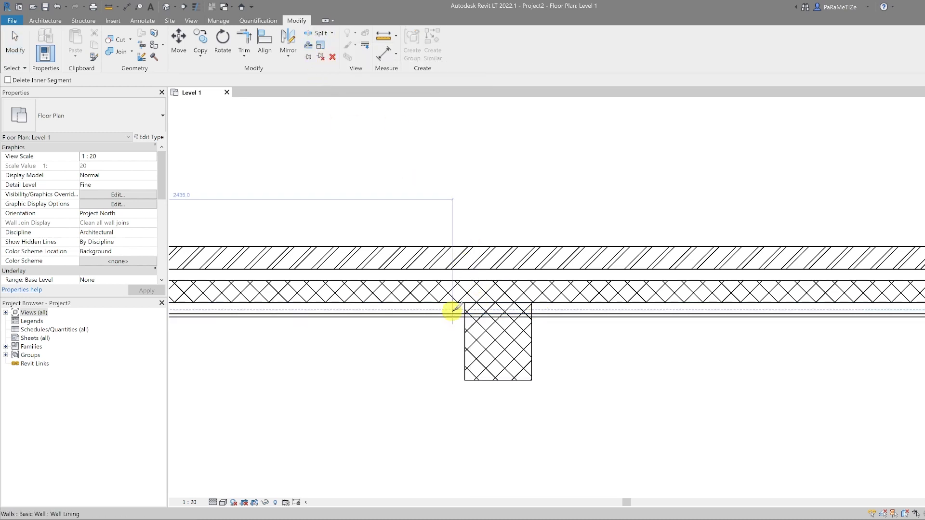
pyautogui.click(453, 311)
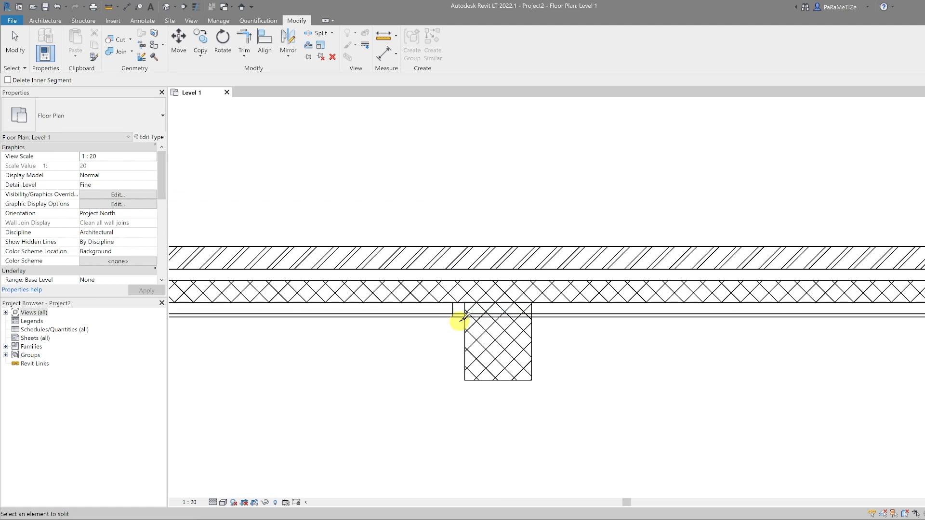
pyautogui.press('Escape')
# Pull the start of the split-off right-hand Wall Lining segment back to just beyond the column's far side
pyautogui.click(458, 313)
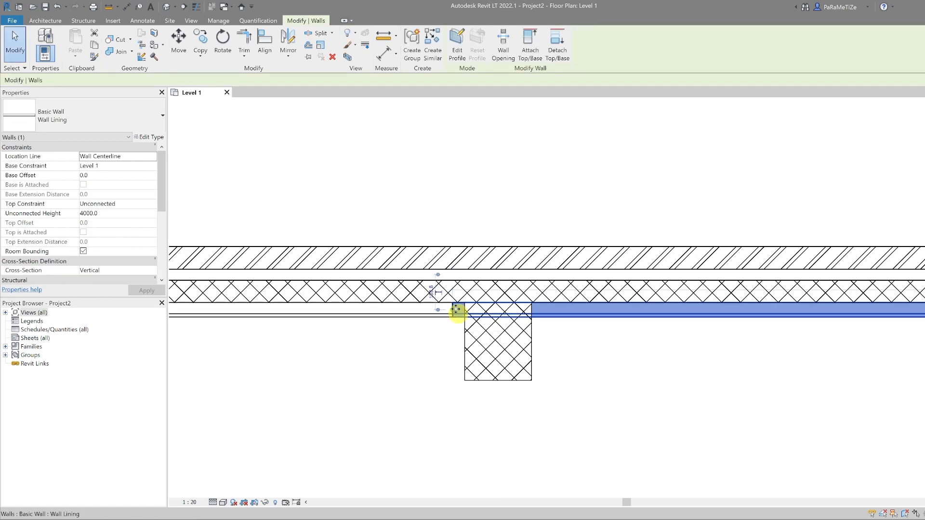
pyautogui.press('r')
pyautogui.press('s')
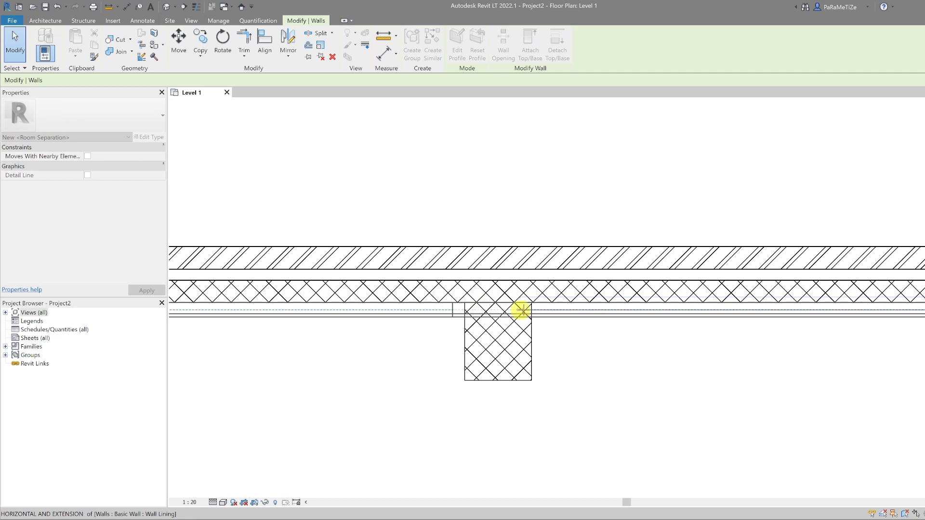
pyautogui.press('Escape')
pyautogui.click(550, 311)
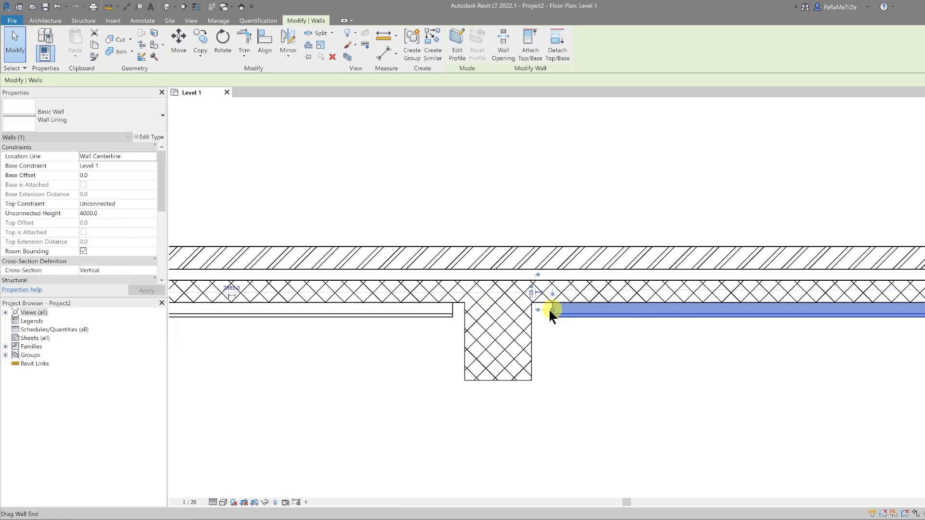
pyautogui.click(441, 343)
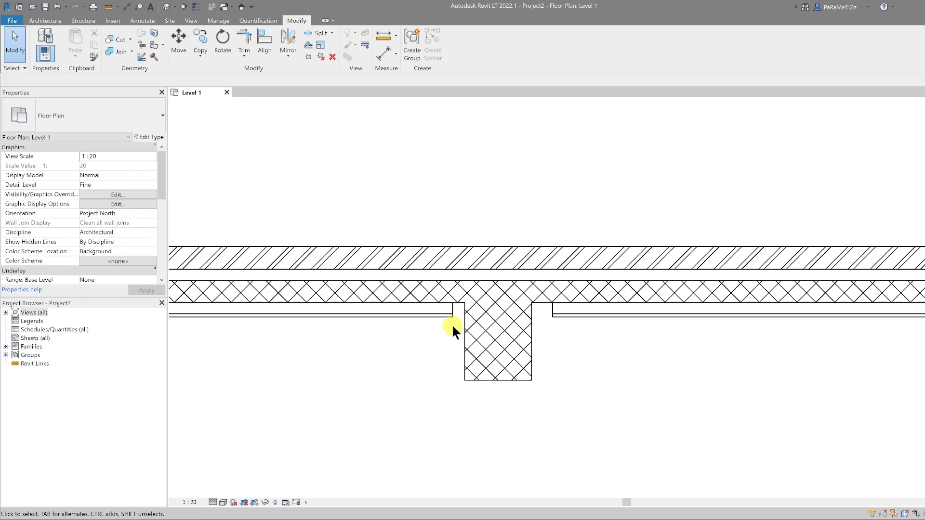
# Align the ends of both Wall Lining segments to the adjacent side faces of the lower column
pyautogui.press('a')
pyautogui.press('l')
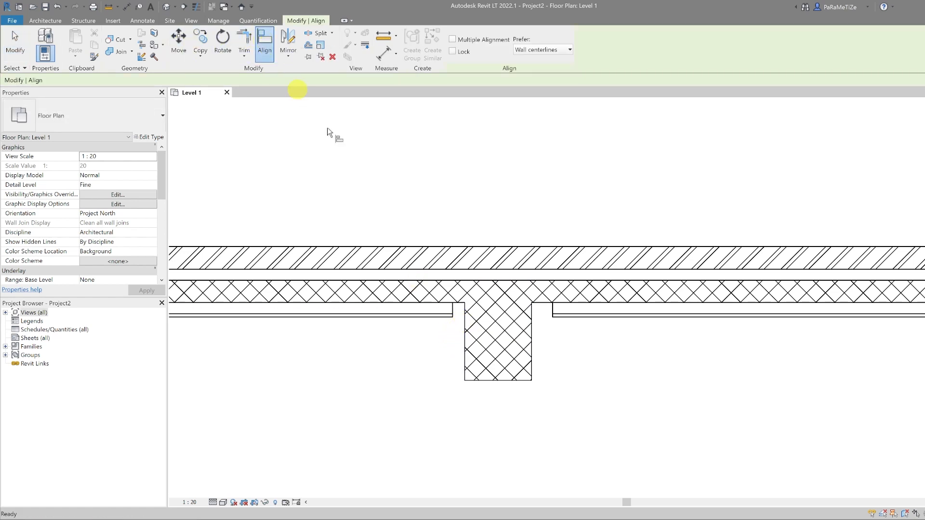
pyautogui.click(463, 325)
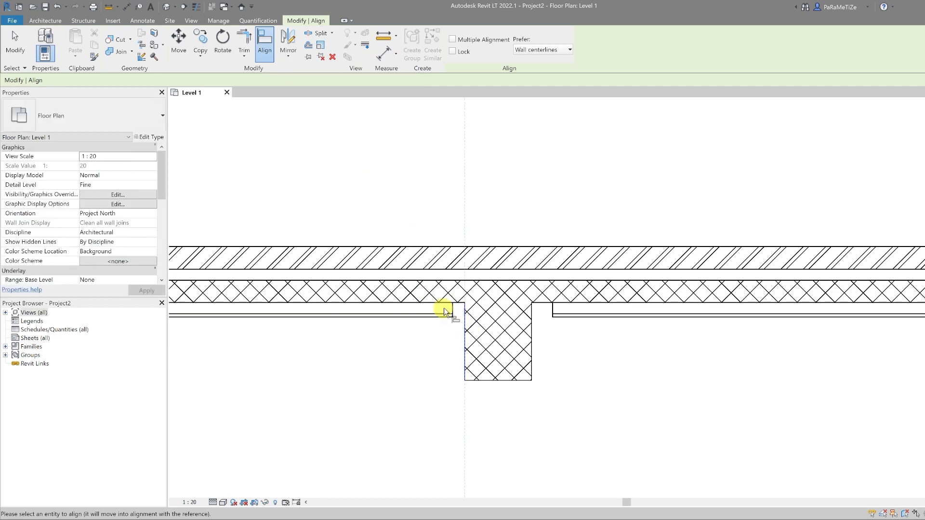
pyautogui.click(452, 312)
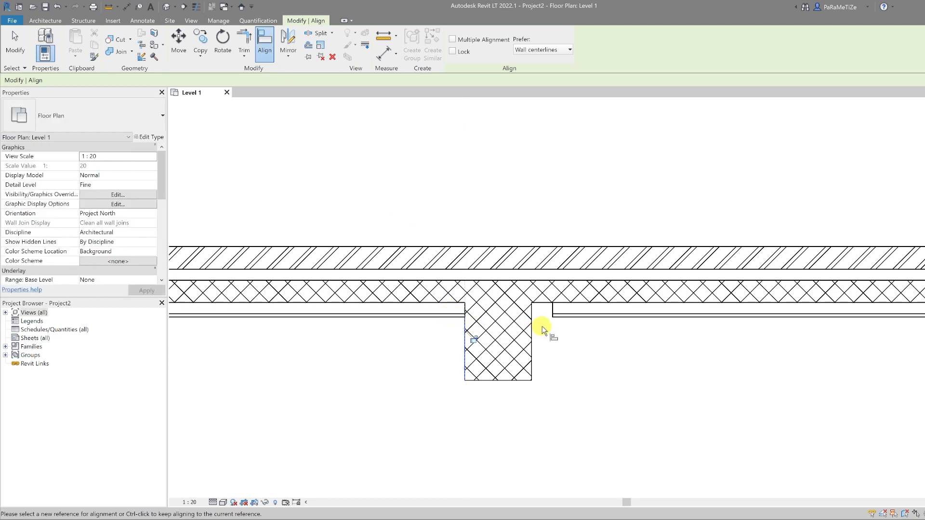
pyautogui.click(532, 336)
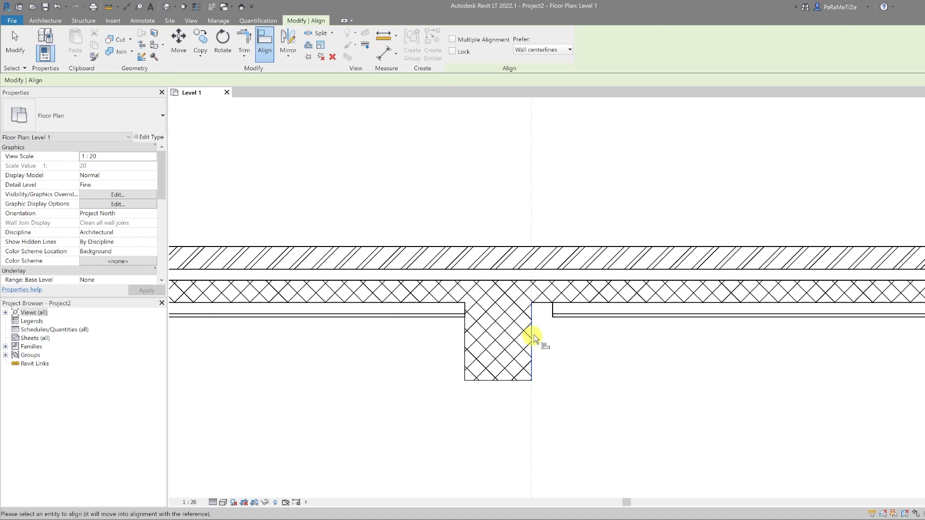
pyautogui.click(551, 310)
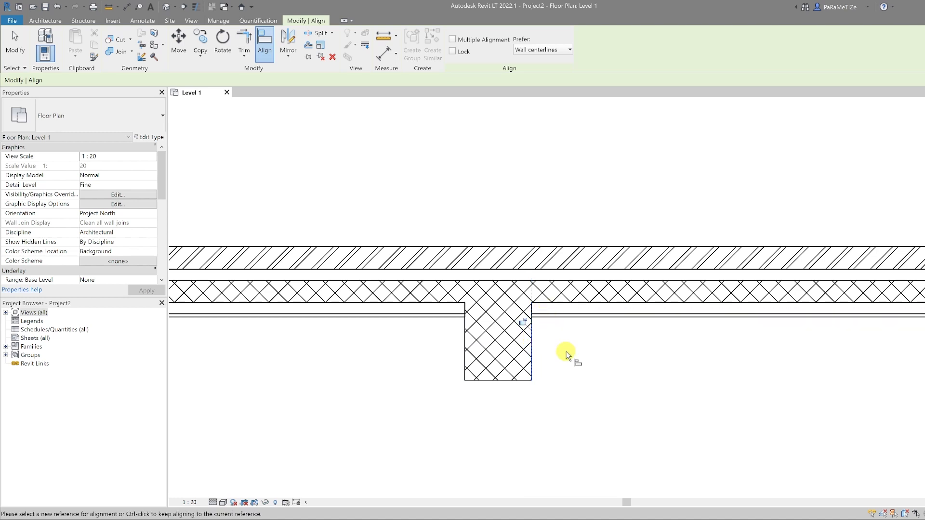
pyautogui.press('Escape')
# Load the door family Doors_ExtDbl_1.rfa from the UK library's External Doors folder
pyautogui.scroll(-5, 559, 349)
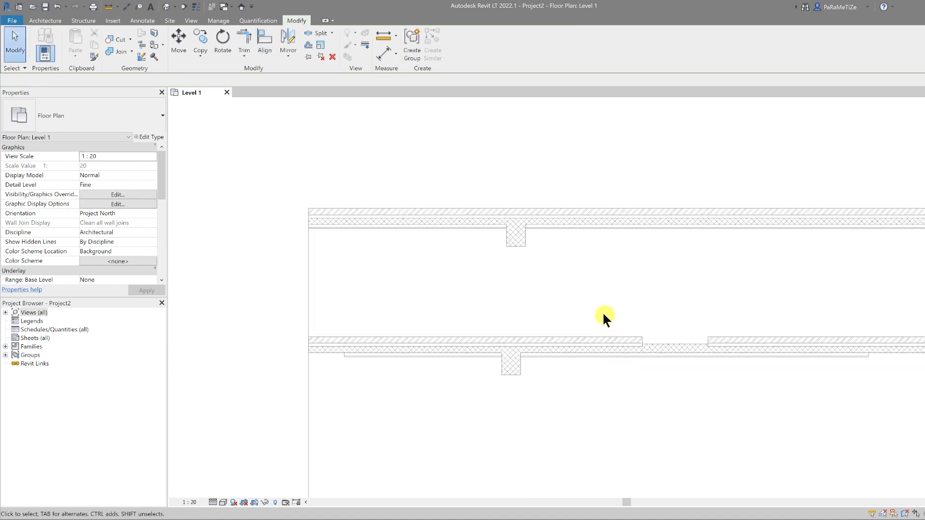
pyautogui.click(54, 20)
pyautogui.click(62, 42)
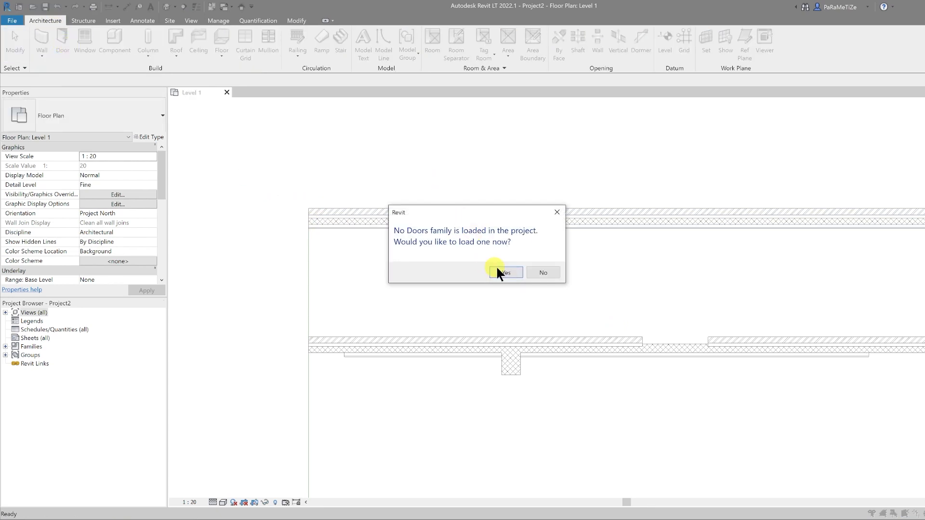
pyautogui.click(501, 270)
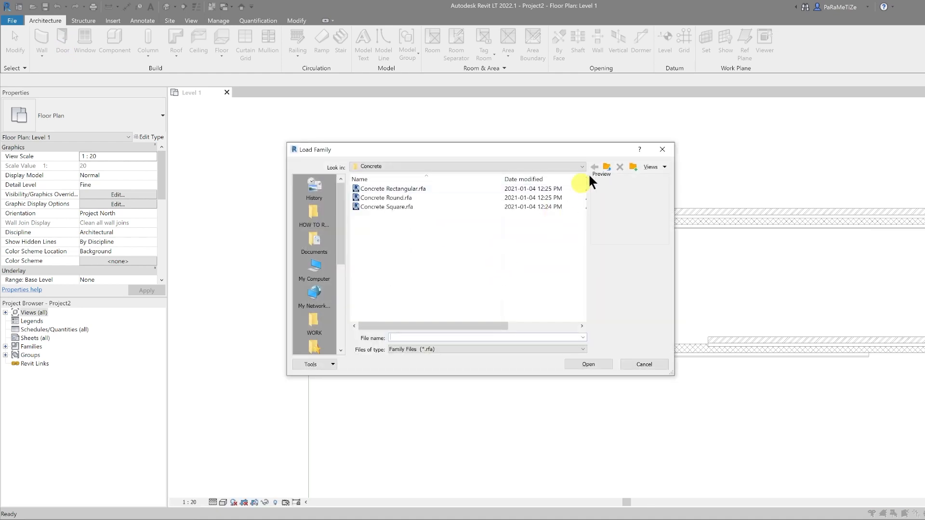
pyautogui.click(606, 166)
pyautogui.click(606, 167)
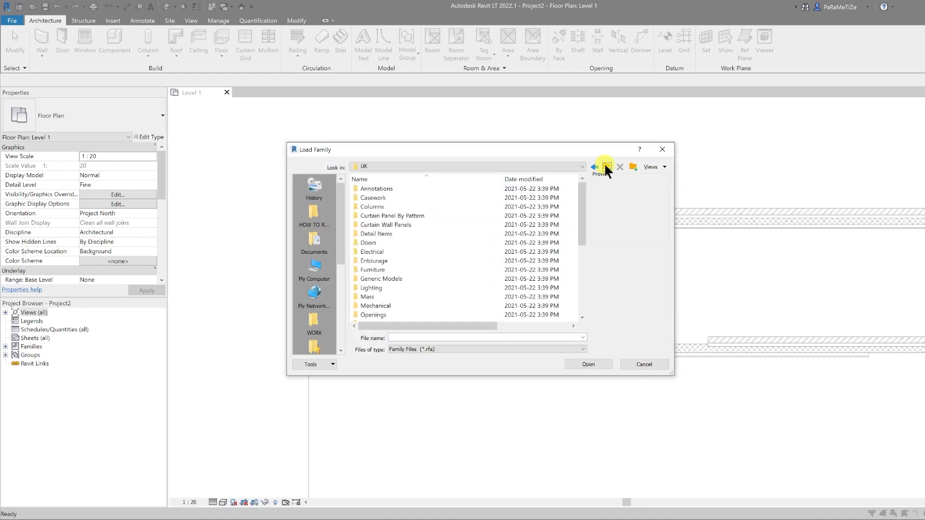
pyautogui.doubleClick(368, 241)
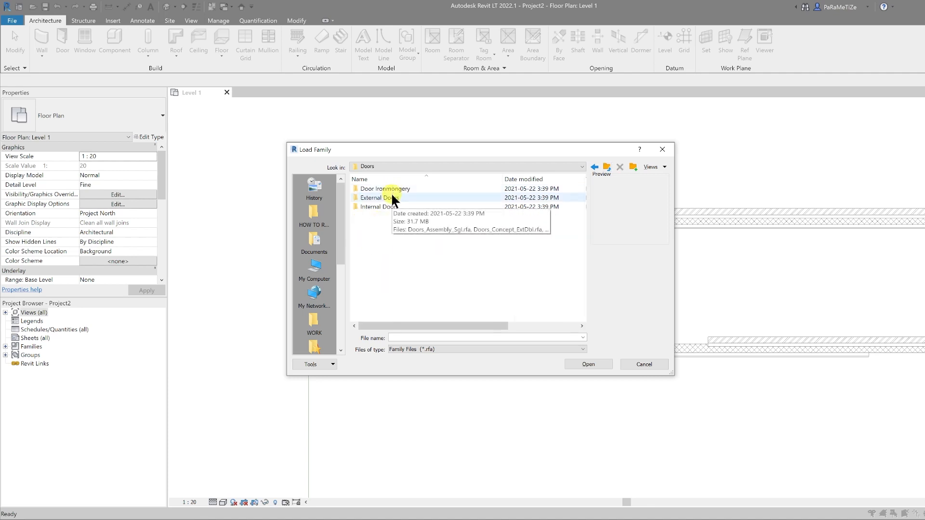
pyautogui.doubleClick(392, 196)
pyautogui.click(401, 214)
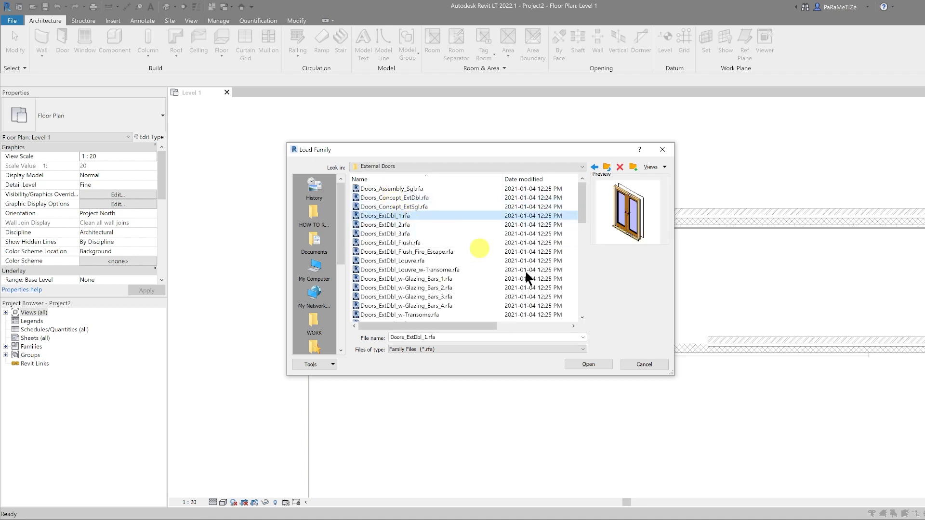
pyautogui.click(589, 364)
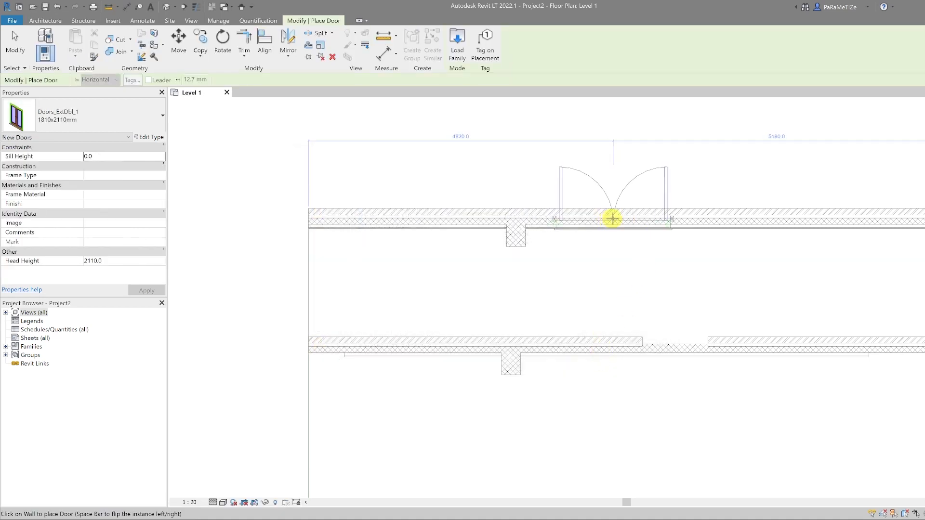
# Place a 1810x2110mm Doors_ExtDbl_1 door in Wall 1, centred about 4820 mm from its left end, and another in Wall 2 left of its column
pyautogui.click(612, 219)
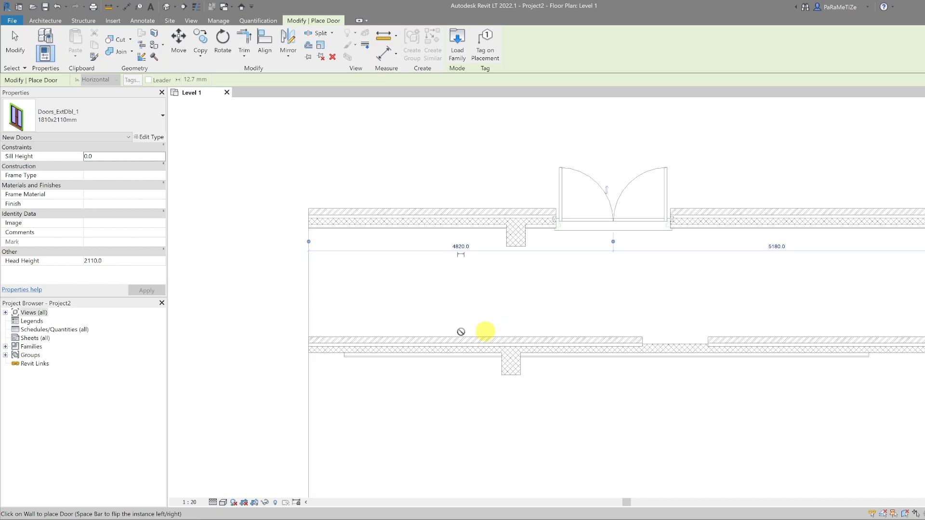
pyautogui.click(427, 346)
pyautogui.press('Escape')
pyautogui.press('Escape')
# Join the geometry of the left Wall Lining segment with Wall 2 no lining so the door opening cuts through the lining
pyautogui.scroll(5, 620, 253)
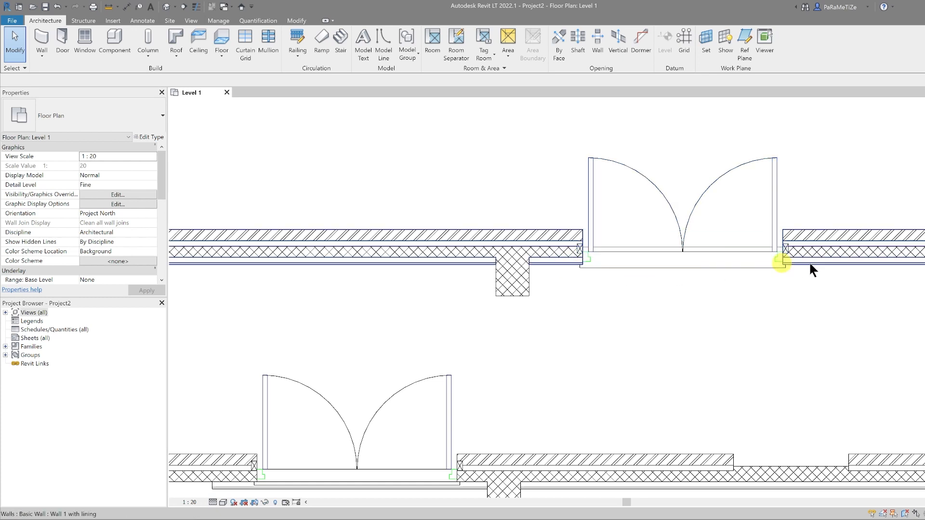
pyautogui.scroll(-4, 814, 254)
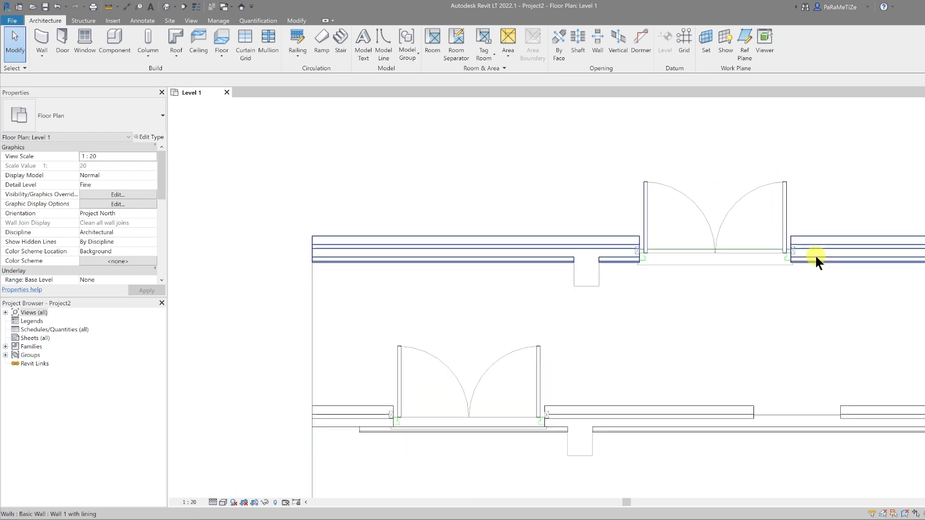
pyautogui.scroll(2, 518, 400)
pyautogui.scroll(1, 518, 400)
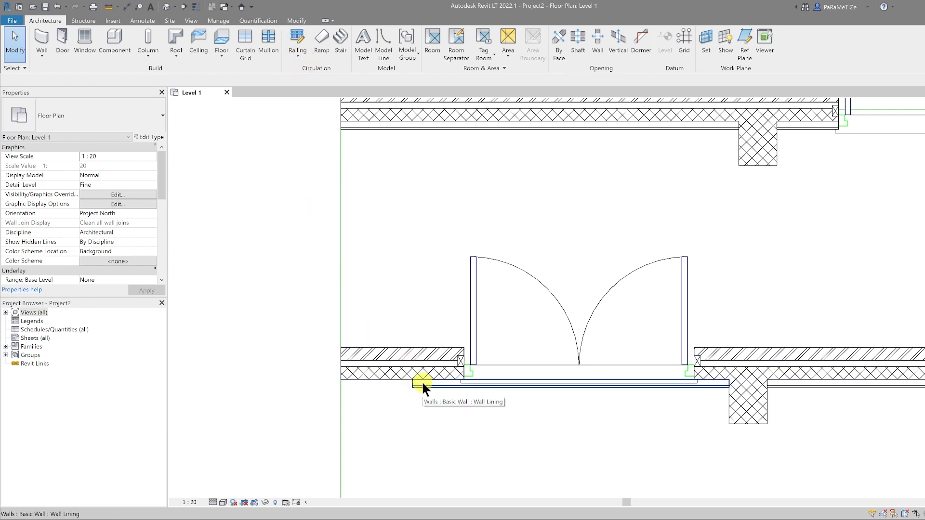
pyautogui.click(297, 21)
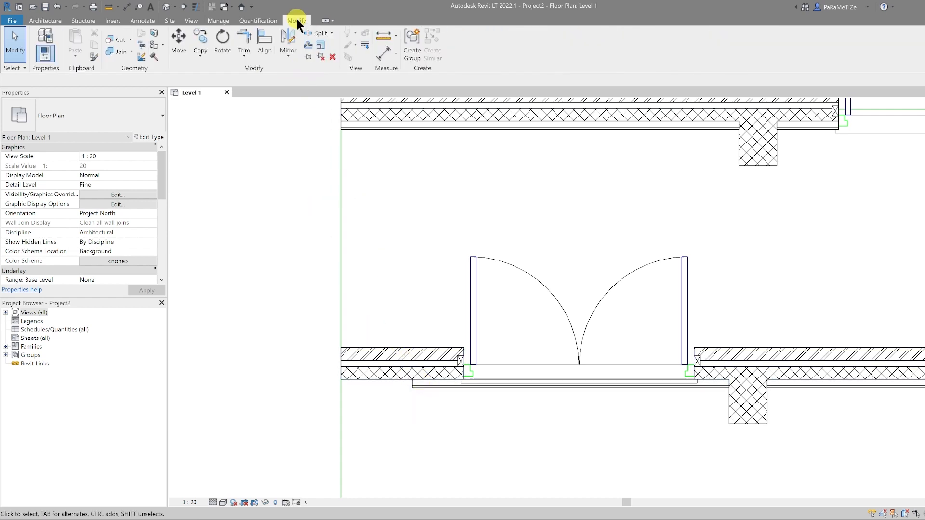
pyautogui.click(118, 49)
pyautogui.click(420, 387)
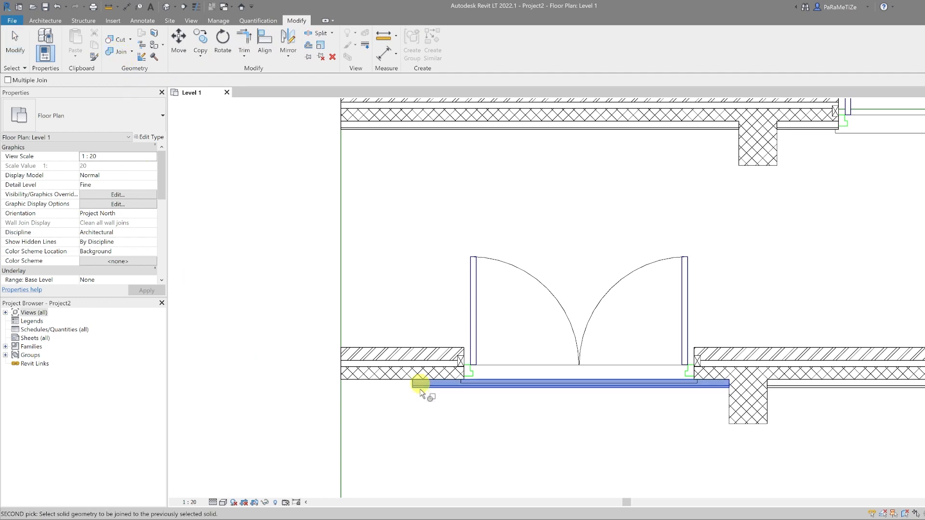
pyautogui.click(394, 369)
pyautogui.press('Escape')
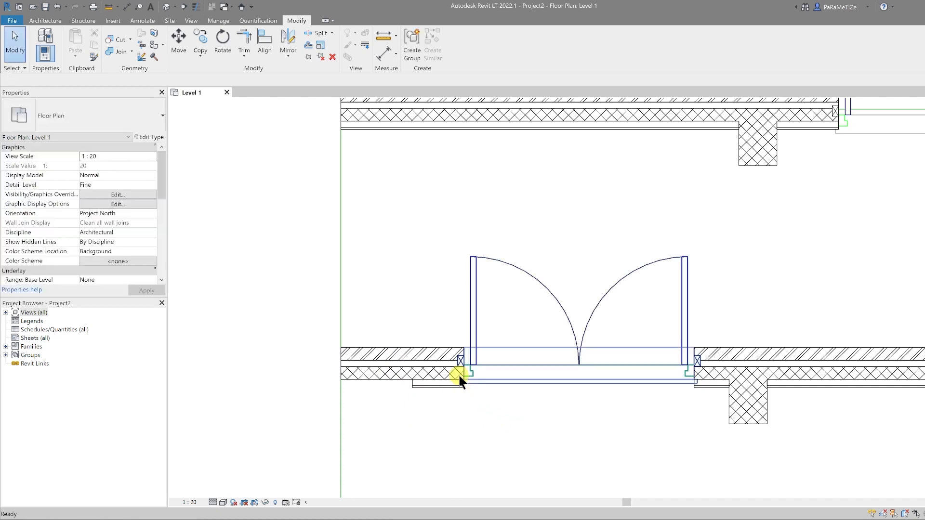
pyautogui.scroll(3, 460, 378)
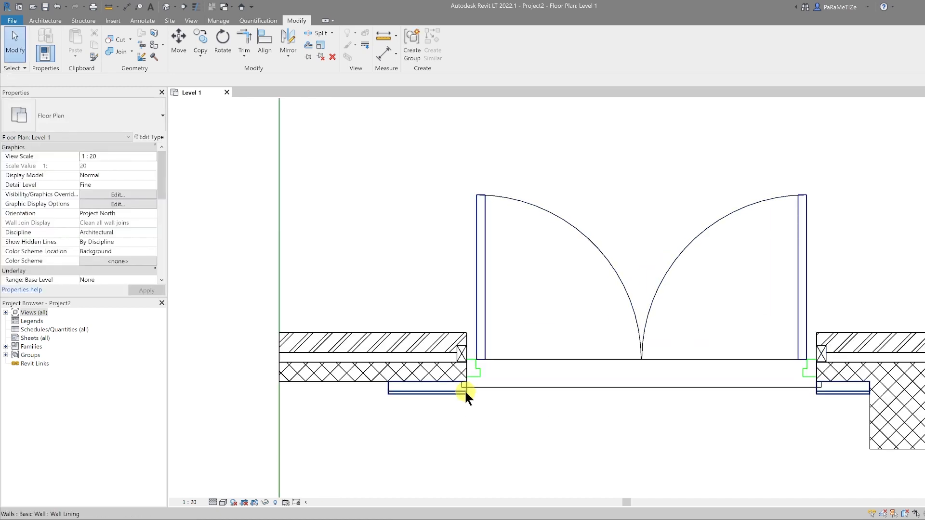
pyautogui.scroll(-3, 465, 389)
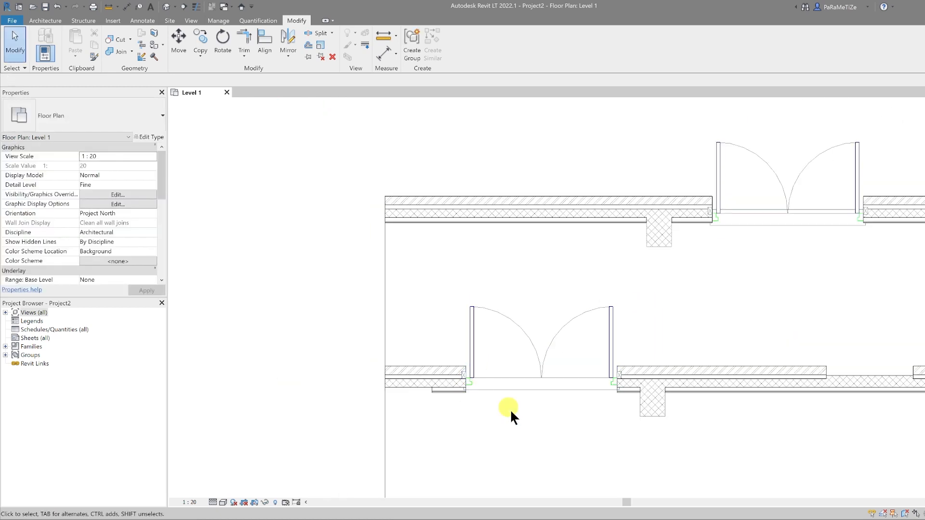
pyautogui.scroll(-3, 513, 418)
pyautogui.scroll(2, 646, 299)
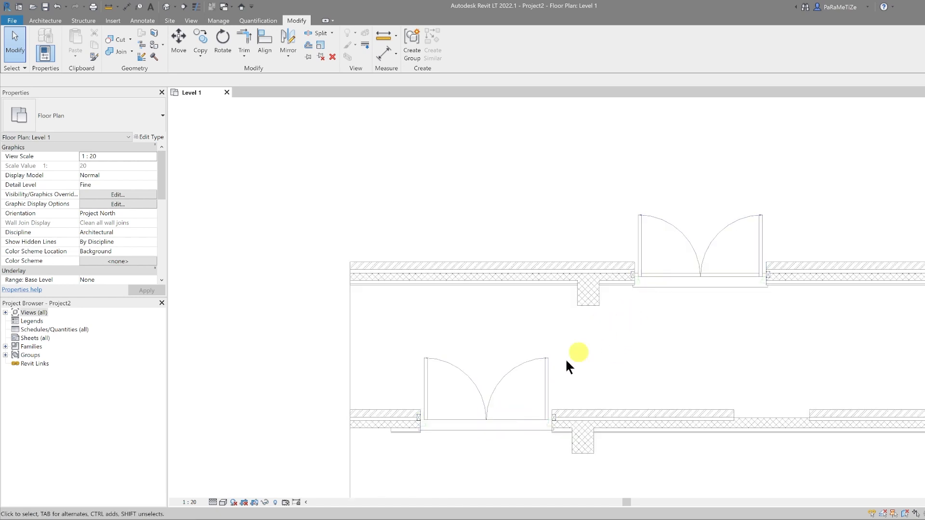
pyautogui.scroll(2, 578, 442)
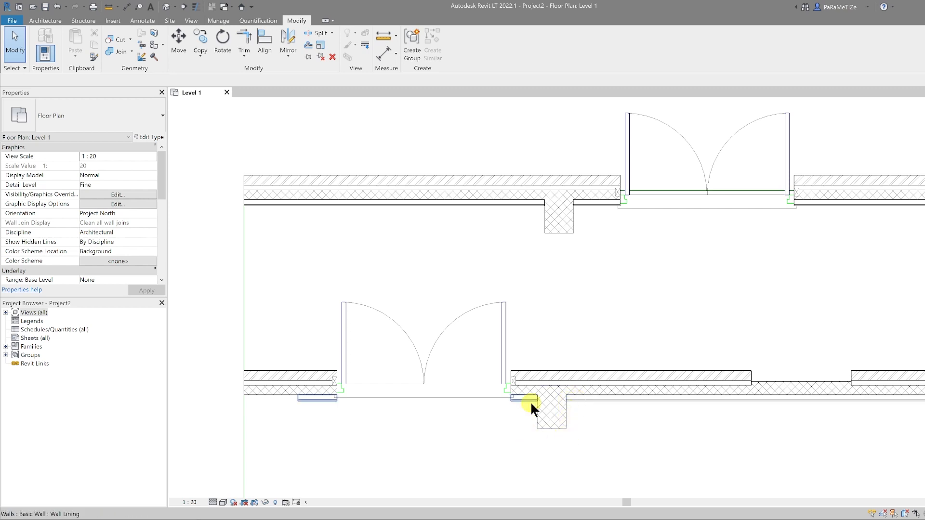
# Draw three chained Wall Lining segments around the lower column, about 340 mm along each side and 440 mm across its front
pyautogui.scroll(-1, 589, 420)
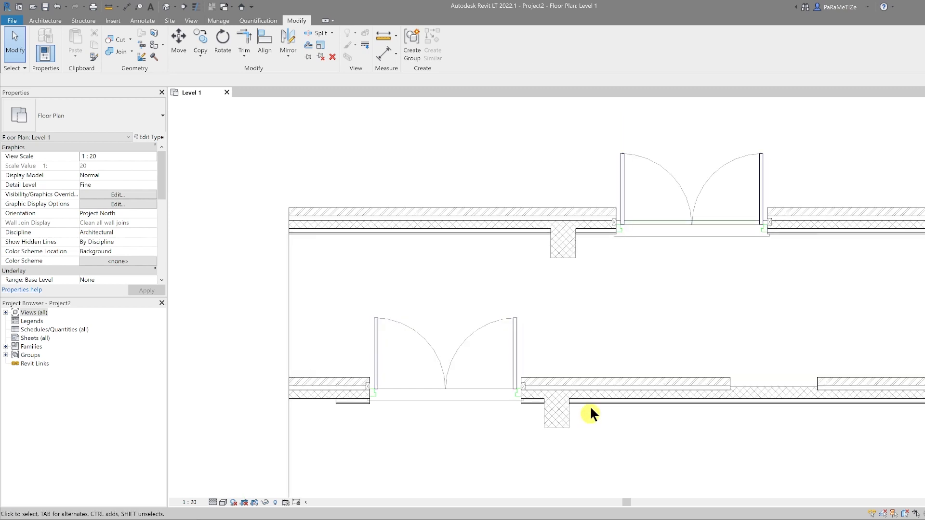
pyautogui.click(589, 402)
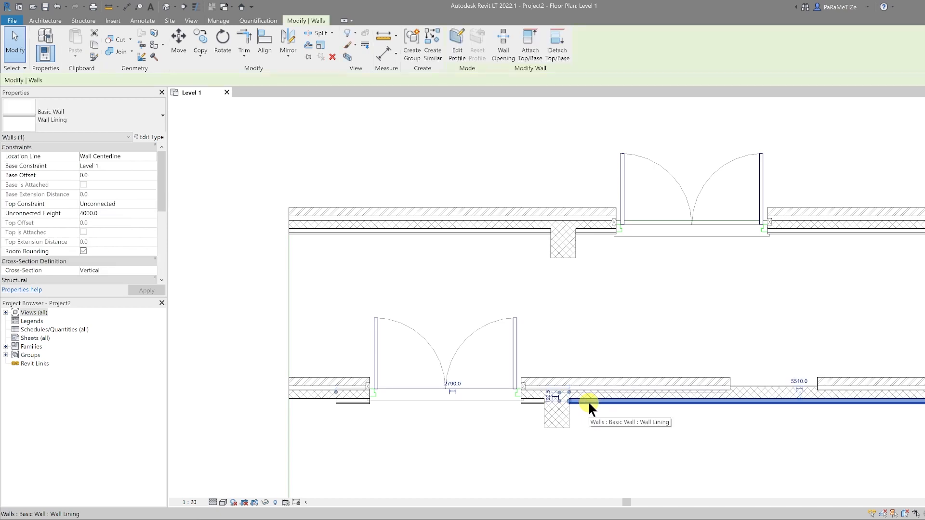
pyautogui.click(433, 48)
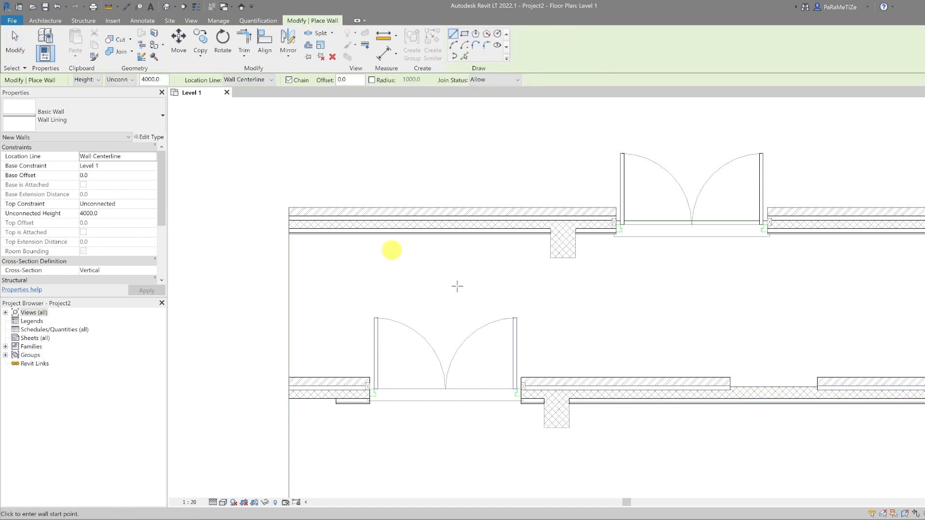
pyautogui.scroll(4, 590, 452)
pyautogui.click(555, 358)
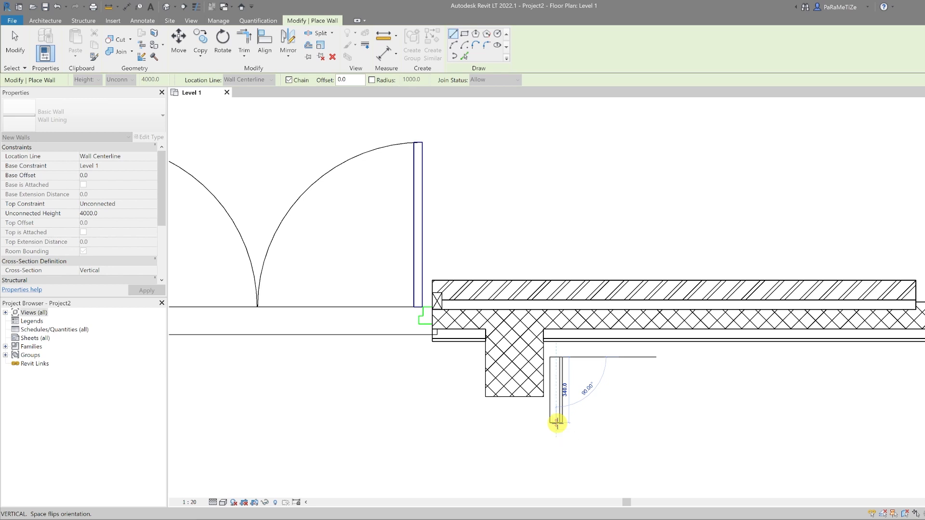
pyautogui.click(557, 423)
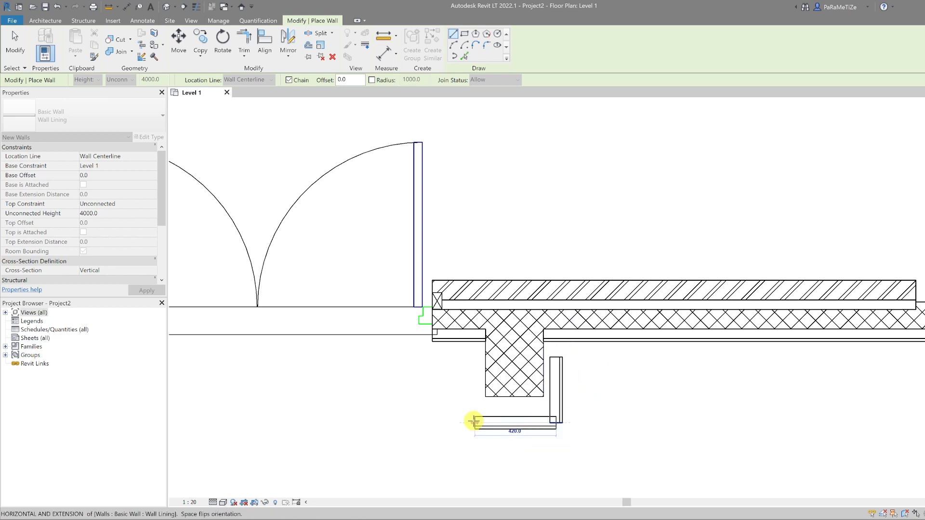
pyautogui.click(471, 422)
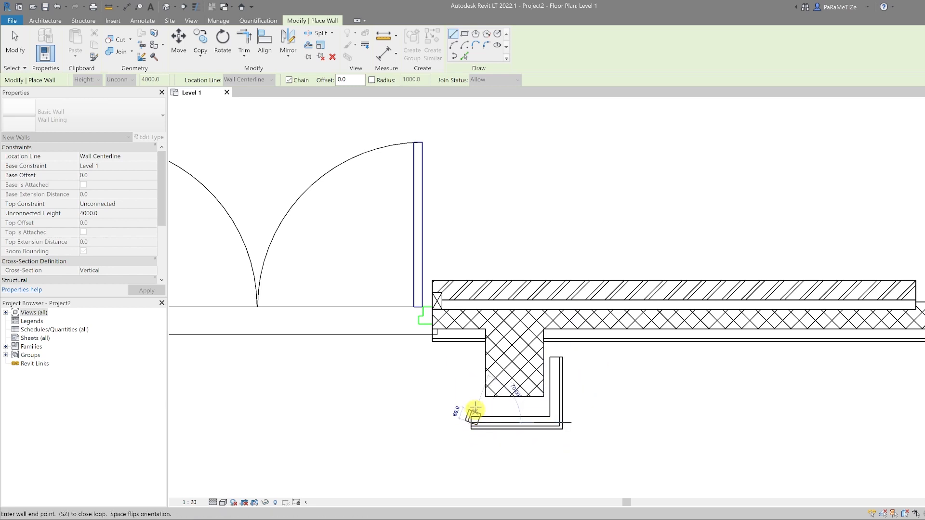
pyautogui.click(471, 357)
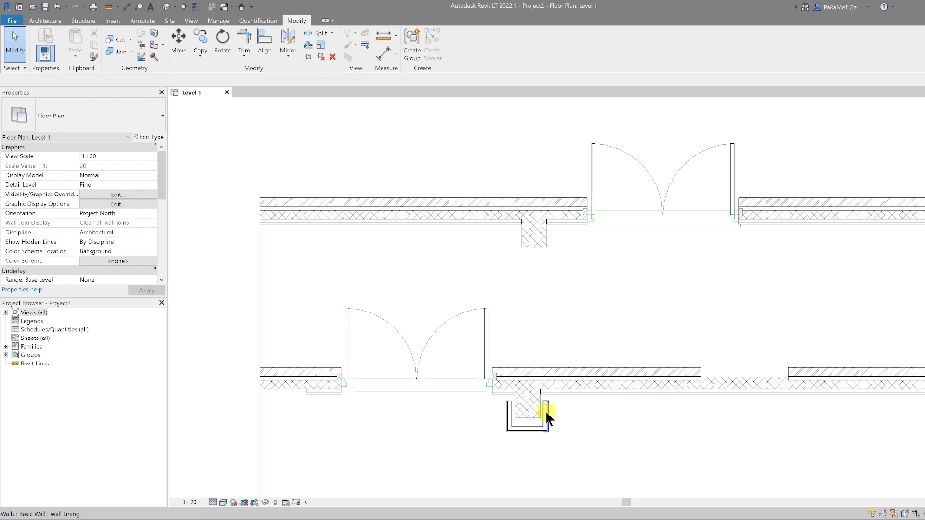
# Draw a similar U-shaped chain of Wall Lining segments around the upper column
pyautogui.click(545, 411)
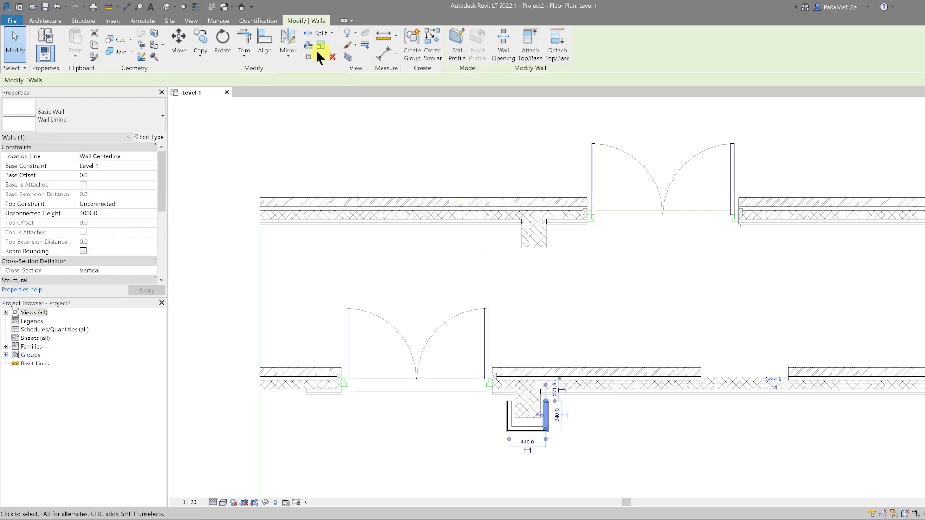
pyautogui.click(432, 48)
pyautogui.scroll(2, 534, 236)
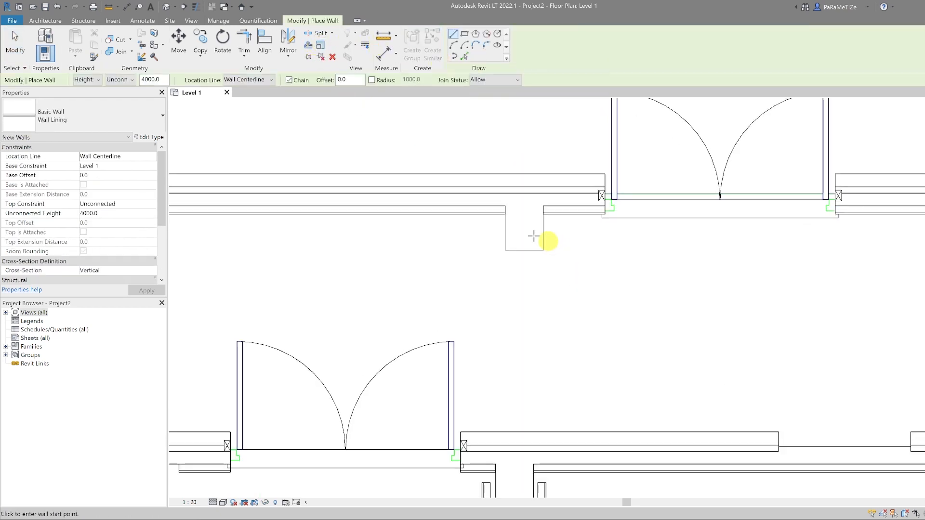
pyautogui.click(496, 222)
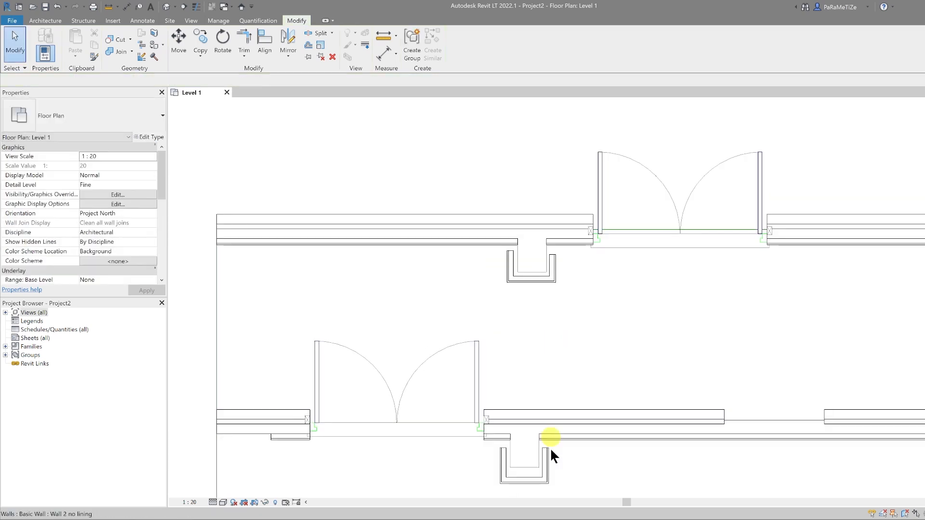
# Align the inner faces of the lower column's U-shaped lining with the column's side and front faces
pyautogui.moveTo(551, 402); pyautogui.dragTo(568, 305, button='middle')
pyautogui.scroll(2, 553, 349)
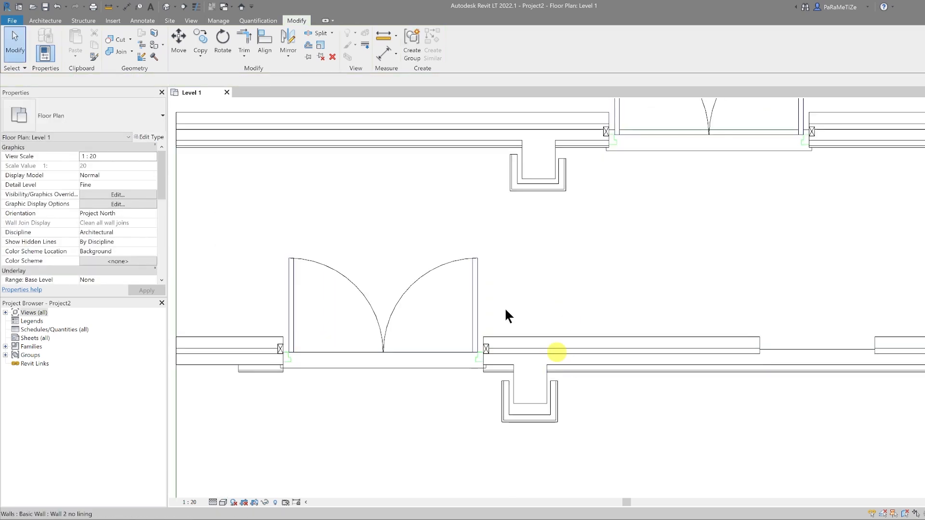
pyautogui.click(266, 47)
pyautogui.scroll(1, 532, 458)
pyautogui.scroll(2, 502, 391)
pyautogui.click(505, 378)
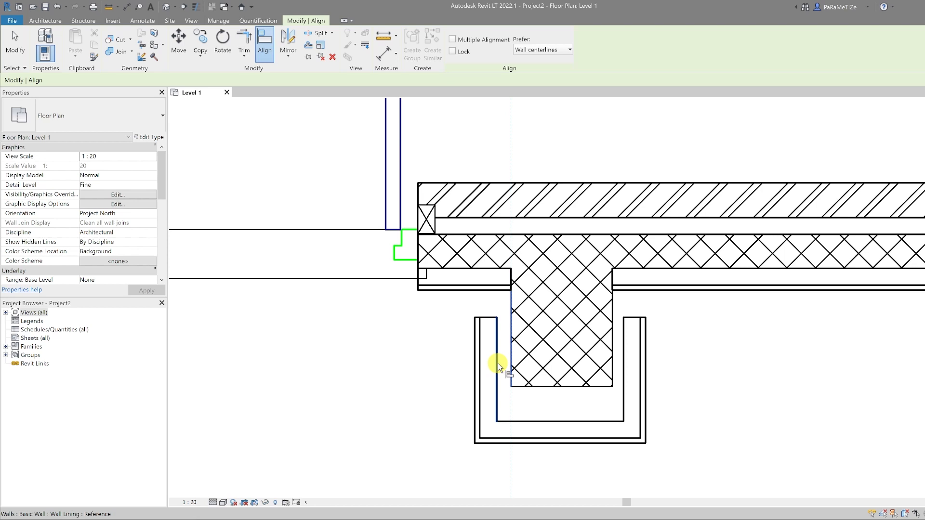
pyautogui.click(498, 368)
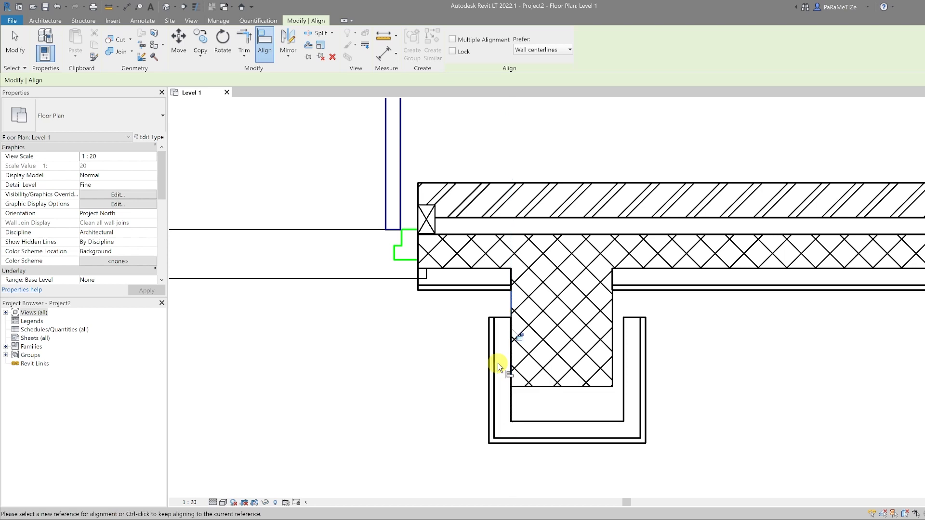
pyautogui.click(613, 345)
# Align the inner faces of the upper column's U-shaped lining with the column's side and front faces
pyautogui.scroll(-3, 650, 440)
pyautogui.scroll(3, 559, 258)
pyautogui.click(687, 258)
pyautogui.press('Escape')
pyautogui.press('Escape')
# Extend both side segments of the lower column's lining up to the centreline of the adjoining Wall Lining so they join it
pyautogui.scroll(-2, 729, 310)
pyautogui.moveTo(732, 275); pyautogui.dragTo(679, 156, button='middle')
pyautogui.moveTo(632, 313); pyautogui.dragTo(596, 185, button='middle')
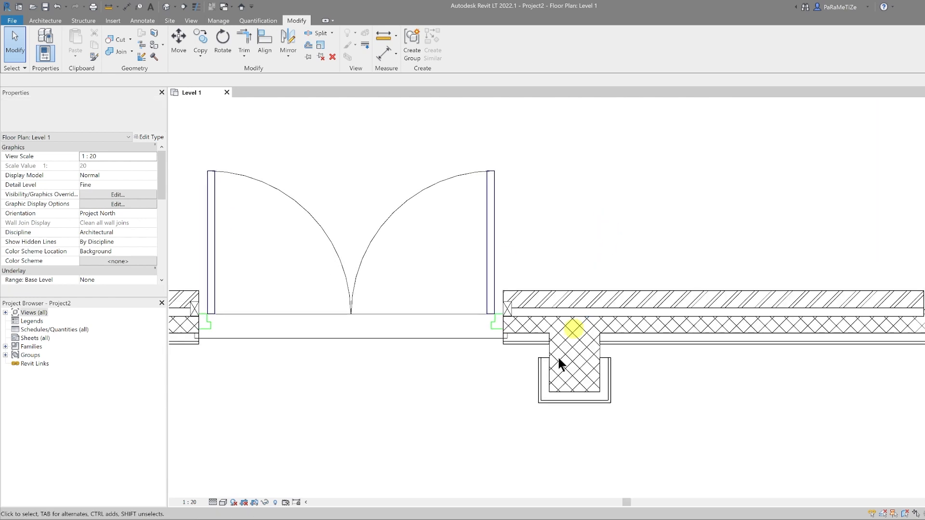
pyautogui.scroll(2, 529, 366)
pyautogui.click(552, 360)
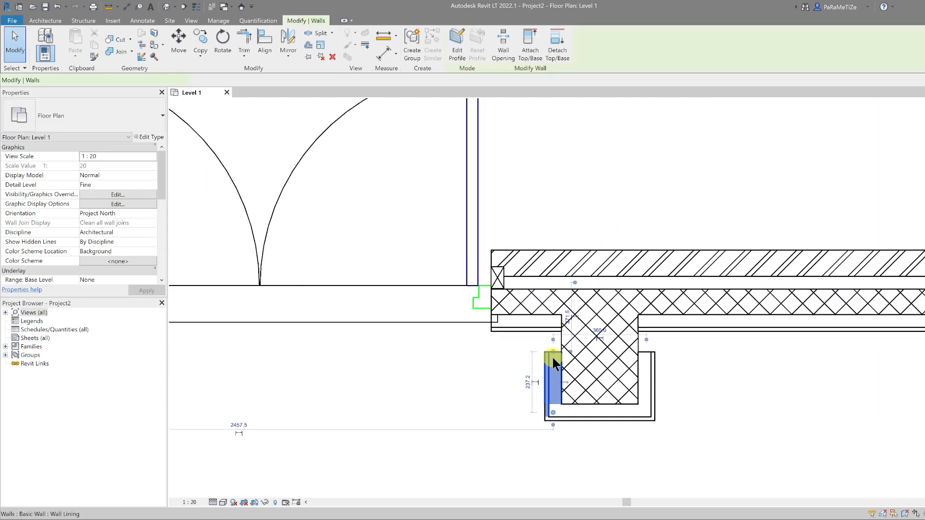
pyautogui.moveTo(553, 354); pyautogui.dragTo(554, 324)
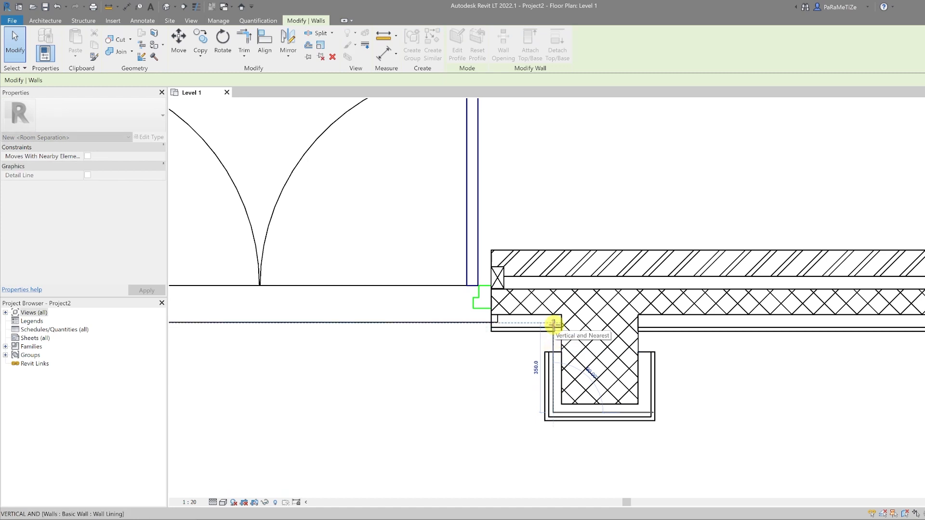
pyautogui.moveTo(554, 324); pyautogui.dragTo(553, 324)
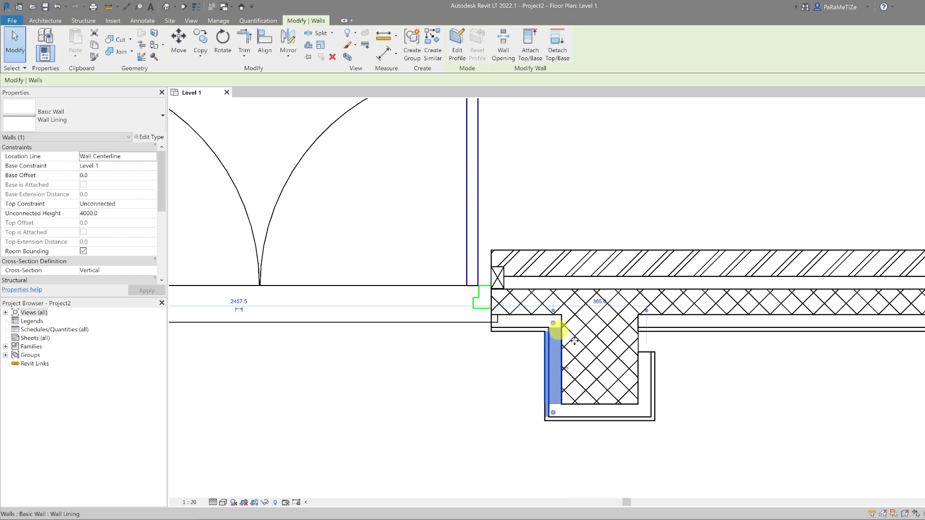
pyautogui.click(652, 360)
pyautogui.scroll(4, 648, 355)
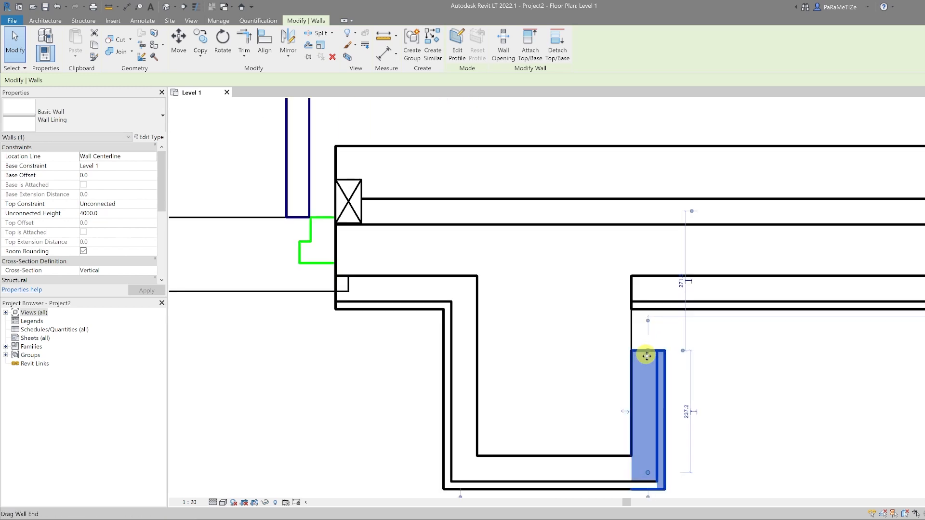
pyautogui.moveTo(648, 350); pyautogui.dragTo(648, 295)
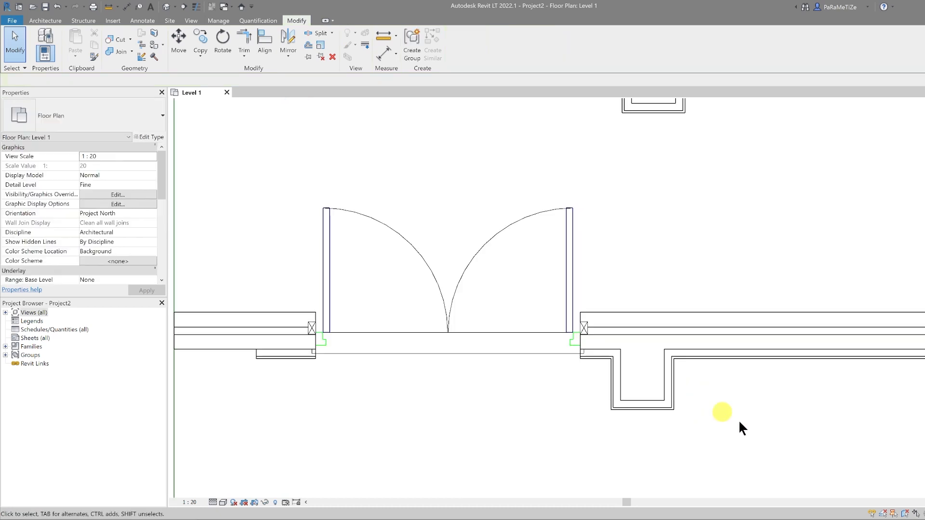
pyautogui.moveTo(739, 420); pyautogui.dragTo(676, 360, button='middle')
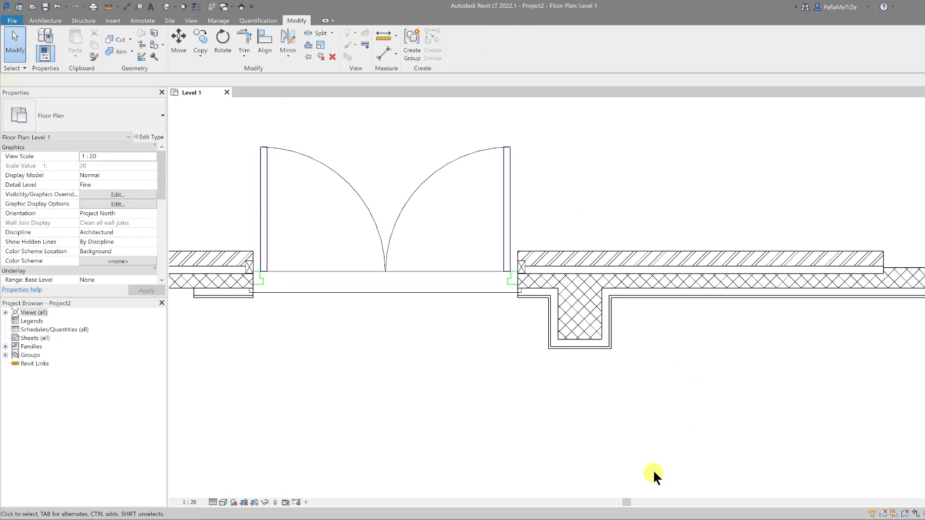
# Extend both side segments of the upper column's lining into the integrated lining of Wall 1 to connect them
pyautogui.scroll(-3, 652, 468)
pyautogui.scroll(-3, 661, 292)
pyautogui.scroll(3, 596, 328)
pyautogui.scroll(5, 596, 328)
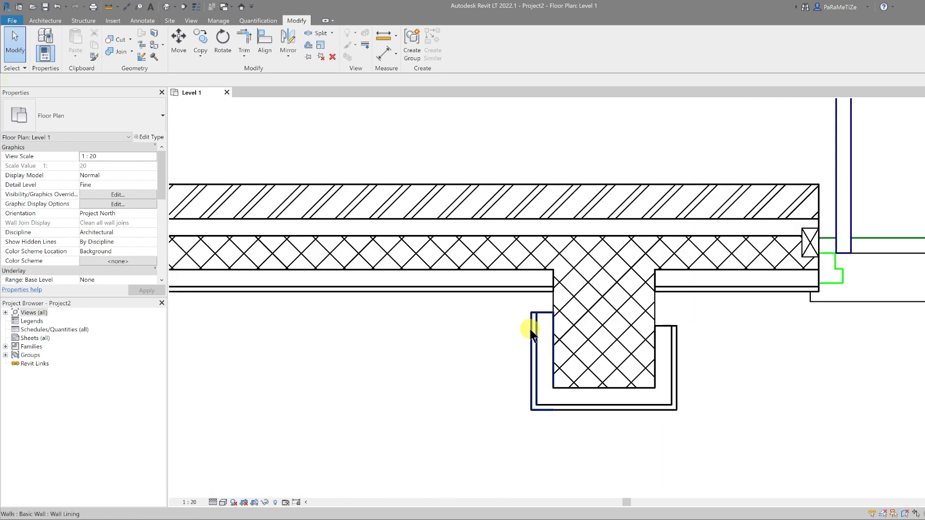
pyautogui.click(536, 329)
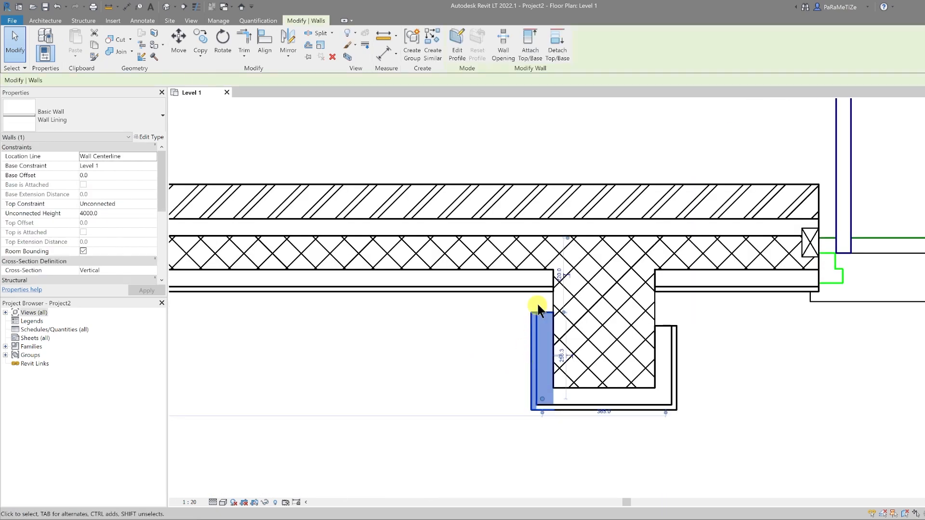
pyautogui.scroll(1, 537, 306)
pyautogui.moveTo(543, 314); pyautogui.dragTo(544, 281)
pyautogui.press('Escape')
pyautogui.click(717, 345)
pyautogui.moveTo(707, 333); pyautogui.dragTo(706, 281)
pyautogui.press('Escape')
pyautogui.scroll(-3, 714, 342)
pyautogui.moveTo(743, 399); pyautogui.dragTo(726, 328, button='middle')
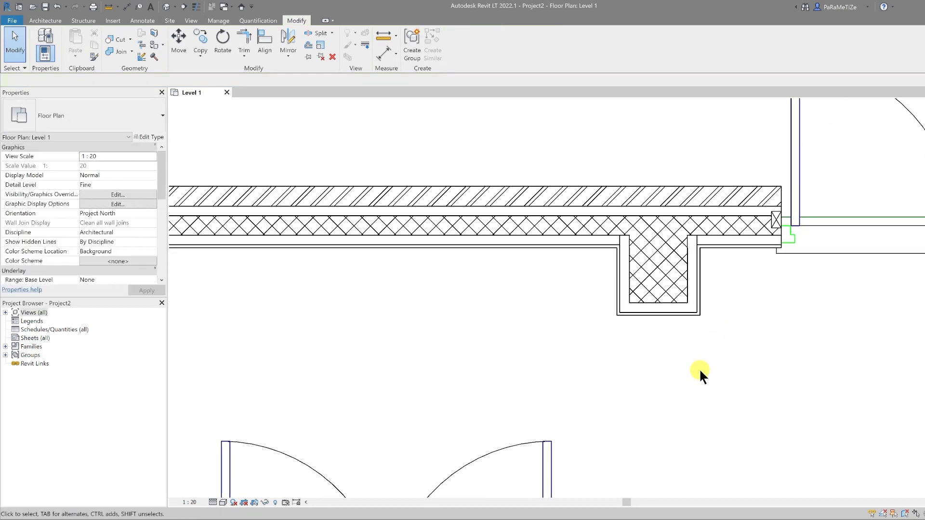
# Create a circular Masking Region with a 55 mm radius in the open space just below the upper column
pyautogui.scroll(-3, 701, 371)
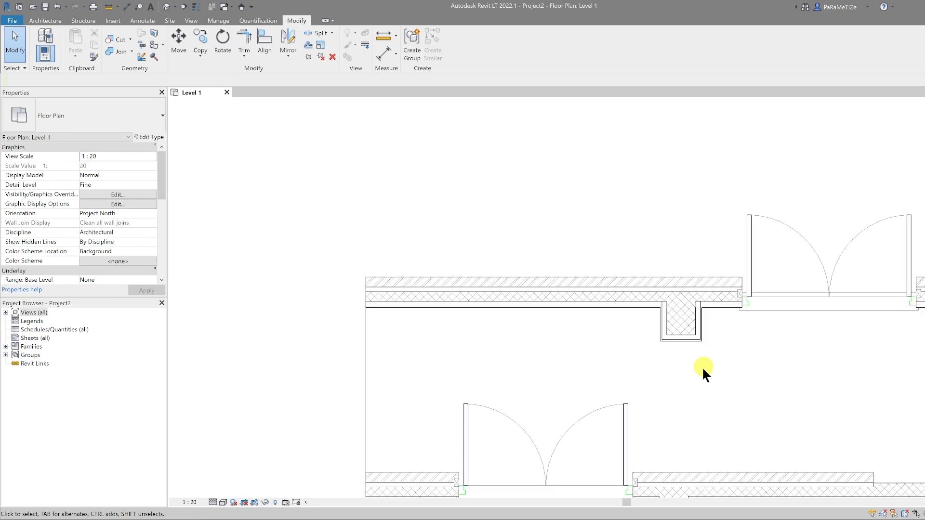
pyautogui.moveTo(702, 403); pyautogui.dragTo(661, 276, button='middle')
pyautogui.moveTo(706, 411); pyautogui.dragTo(658, 419, button='middle')
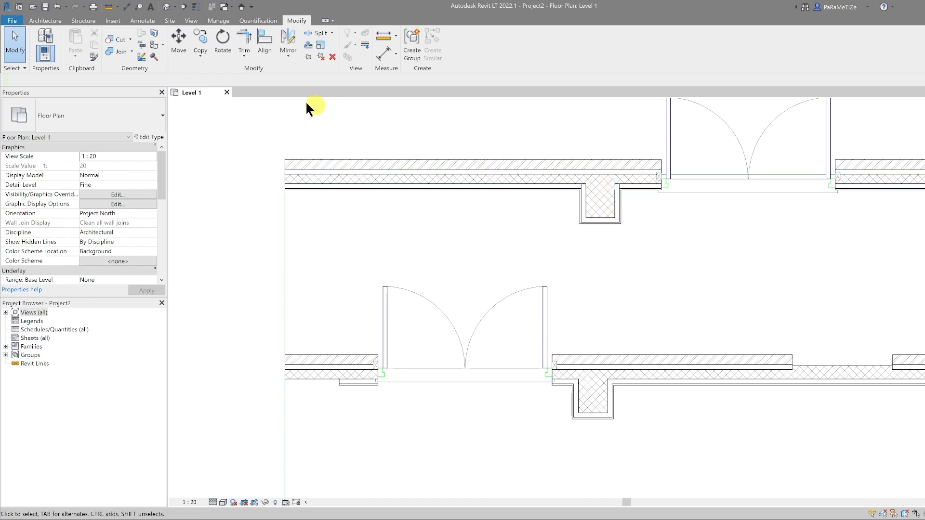
pyautogui.click(144, 20)
pyautogui.click(277, 54)
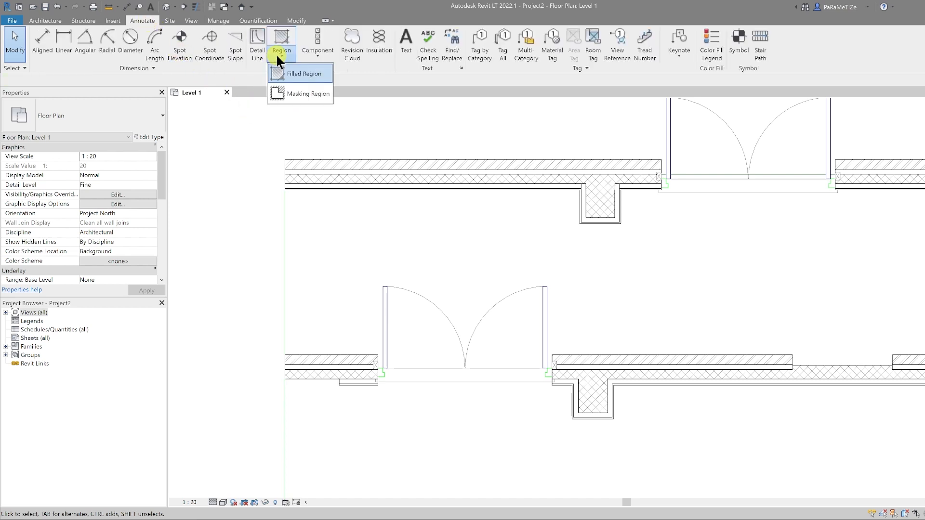
pyautogui.click(300, 94)
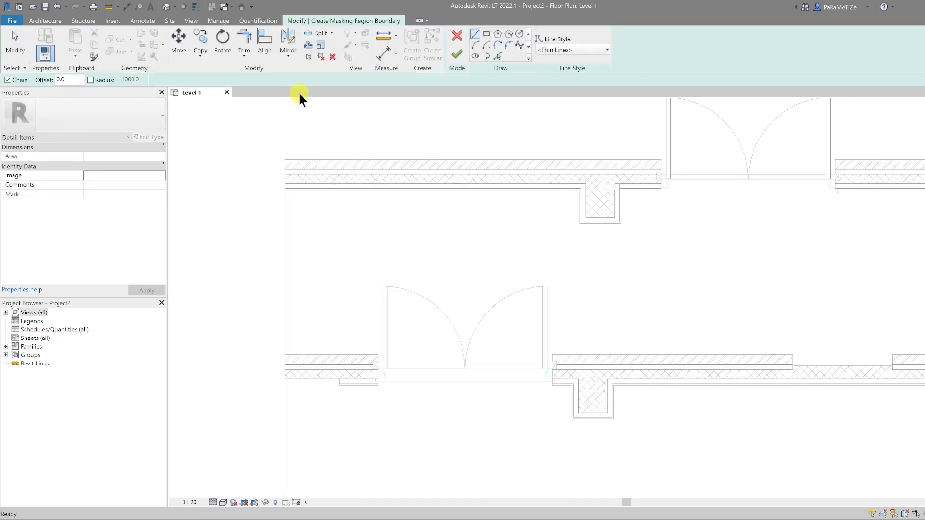
pyautogui.click(519, 34)
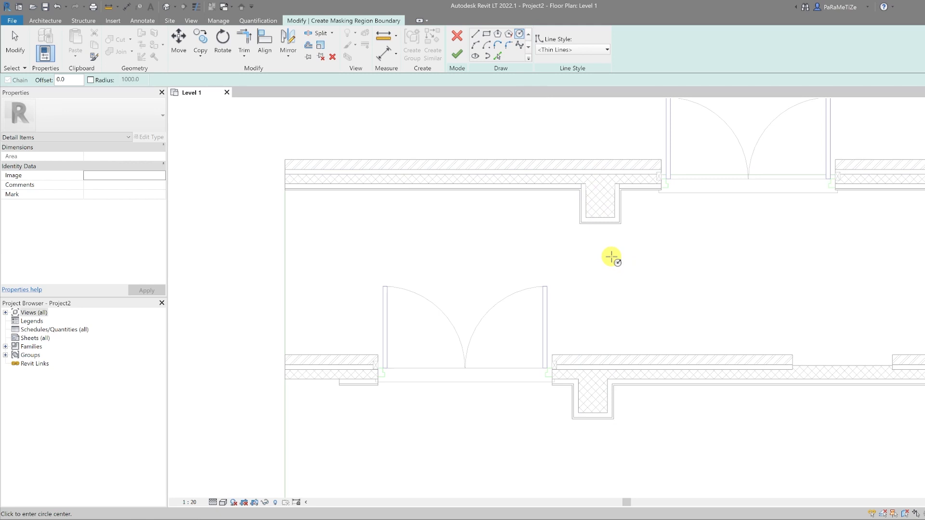
pyautogui.click(611, 256)
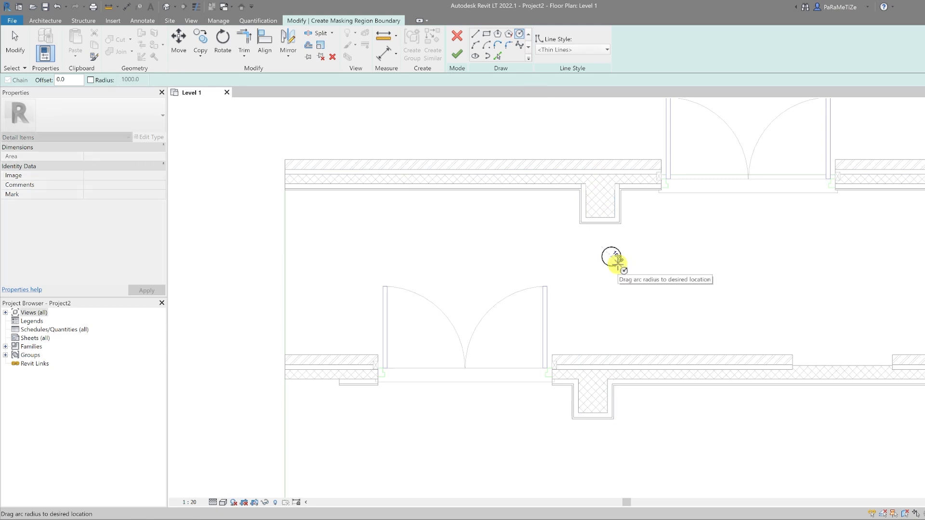
pyautogui.write('55')
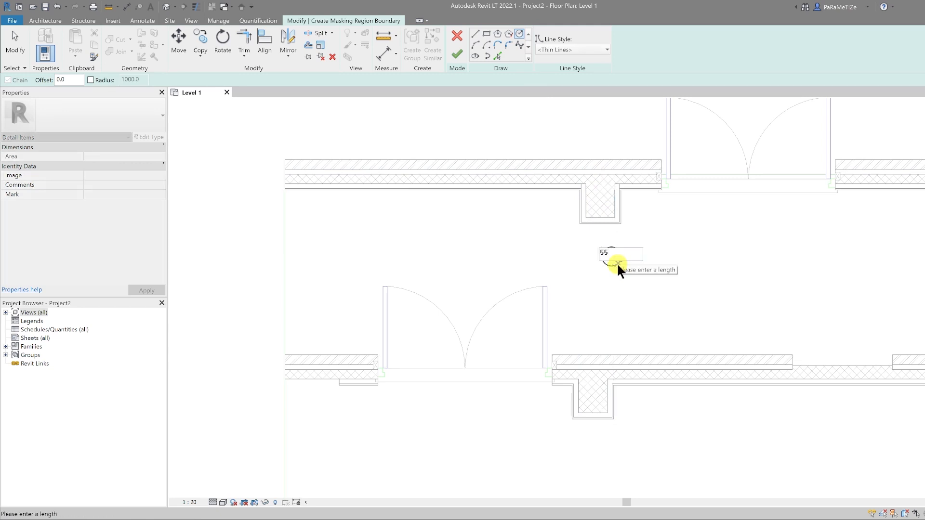
pyautogui.press('Return')
pyautogui.press('Escape')
pyautogui.scroll(2, 612, 255)
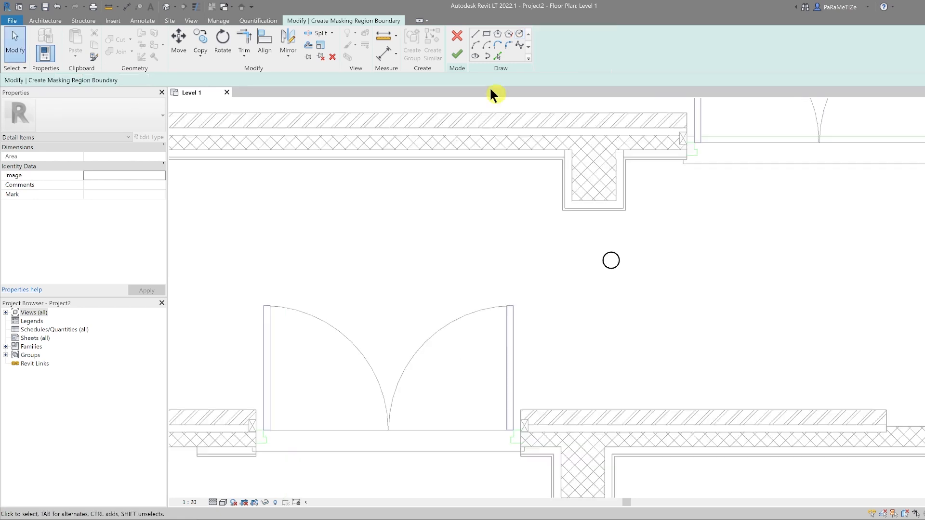
pyautogui.click(459, 51)
pyautogui.scroll(-1, 646, 274)
# Move the circular masking region up beside the upper column so it overlaps the door-side lining
pyautogui.click(634, 266)
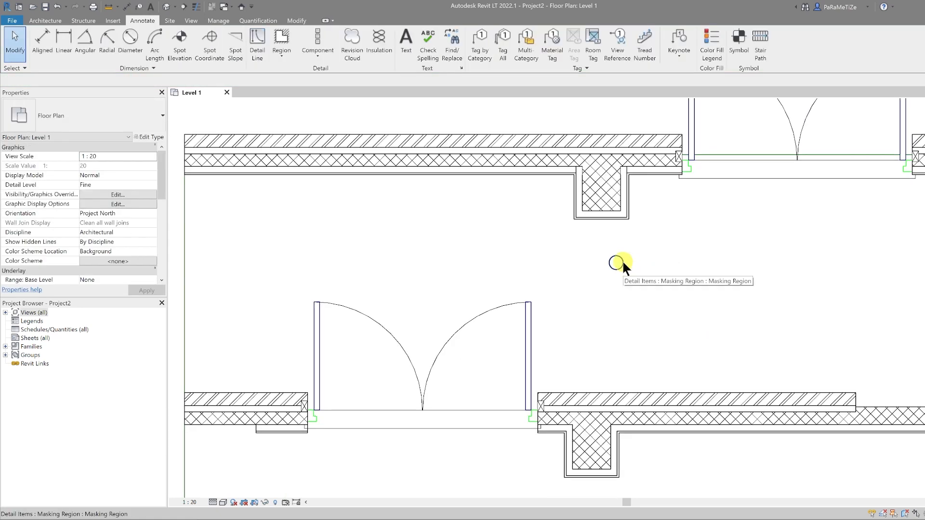
pyautogui.click(622, 264)
pyautogui.click(221, 52)
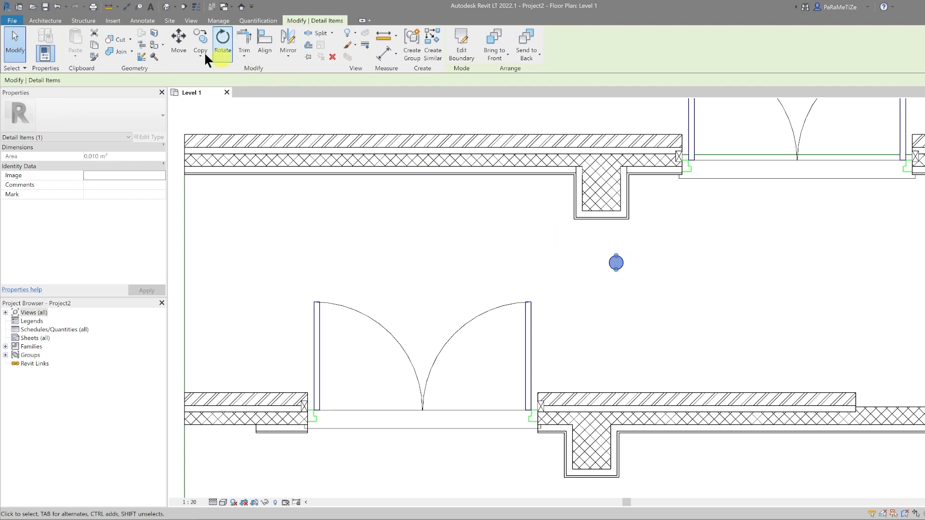
pyautogui.click(178, 48)
pyautogui.click(616, 263)
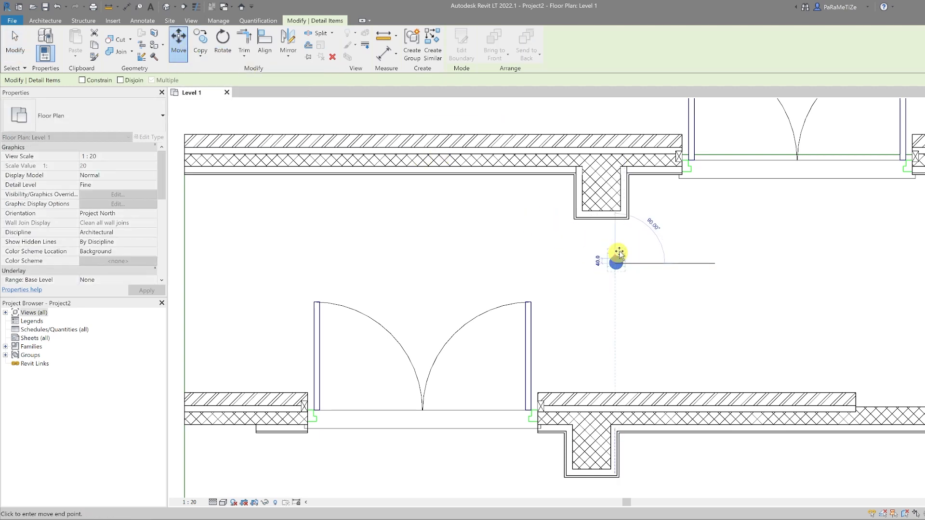
pyautogui.click(631, 192)
pyautogui.scroll(-1, 646, 241)
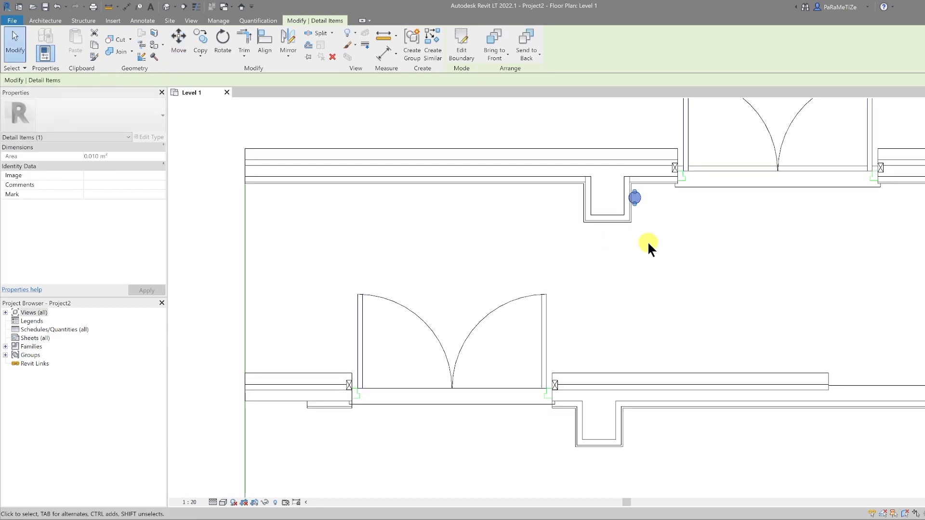
pyautogui.press('Escape')
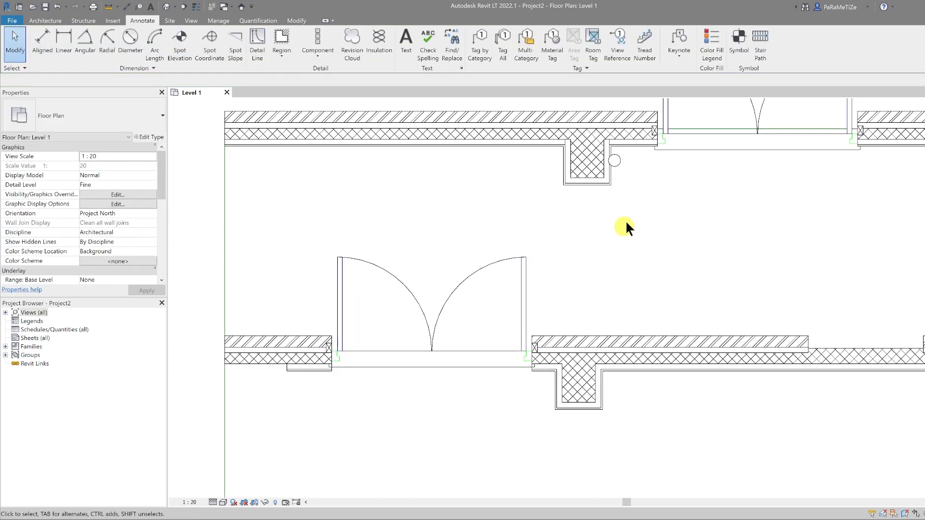
# Copy the circle to the matching position beside the lower column, using the column corners as reference points
pyautogui.click(618, 163)
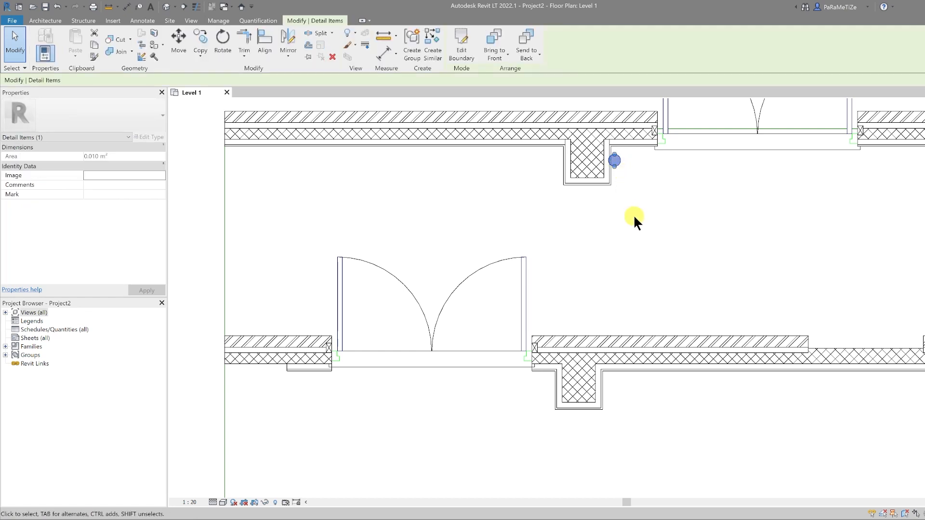
pyautogui.click(203, 48)
pyautogui.click(212, 73)
pyautogui.click(603, 179)
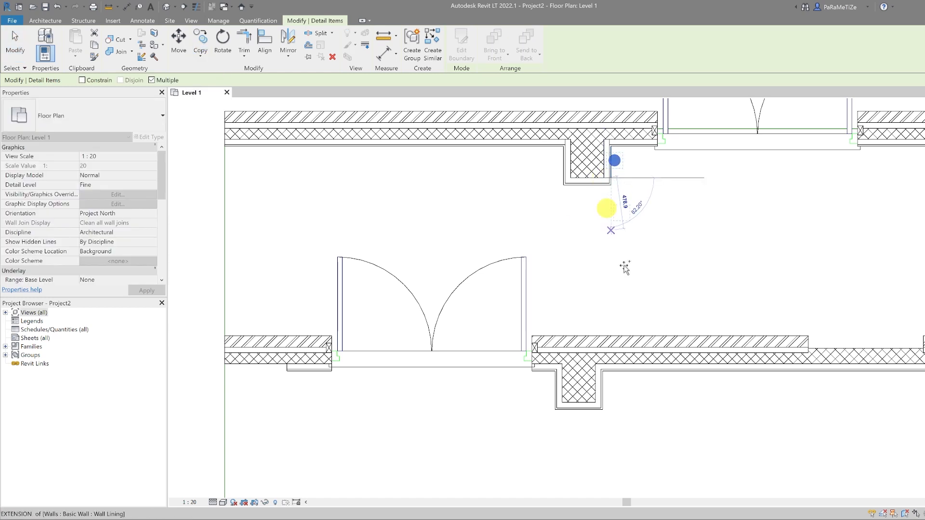
pyautogui.click(596, 404)
pyautogui.press('Escape')
pyautogui.moveTo(621, 420); pyautogui.dragTo(617, 395, button='middle')
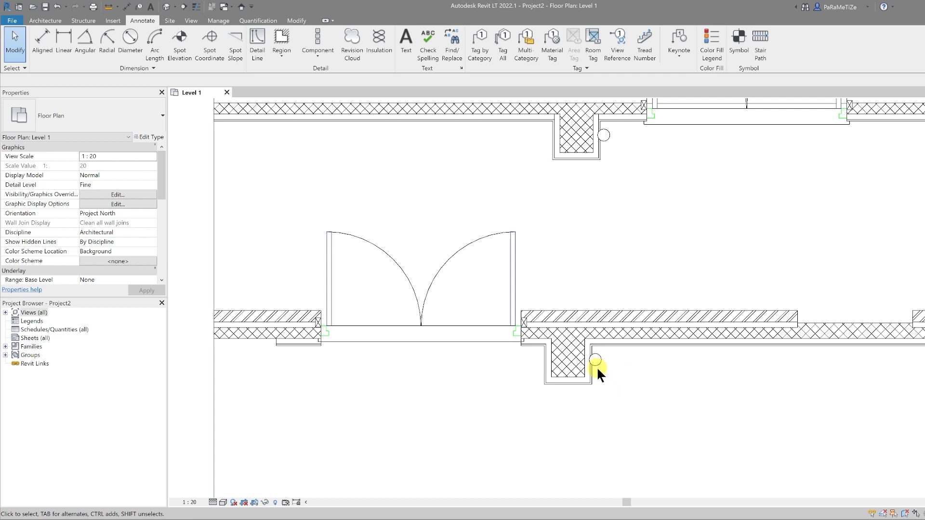
# Nudge the lower column's circle-side Wall Lining segment outward until the lining encloses the circle with clearance around it
pyautogui.scroll(2, 596, 366)
pyautogui.scroll(4, 596, 366)
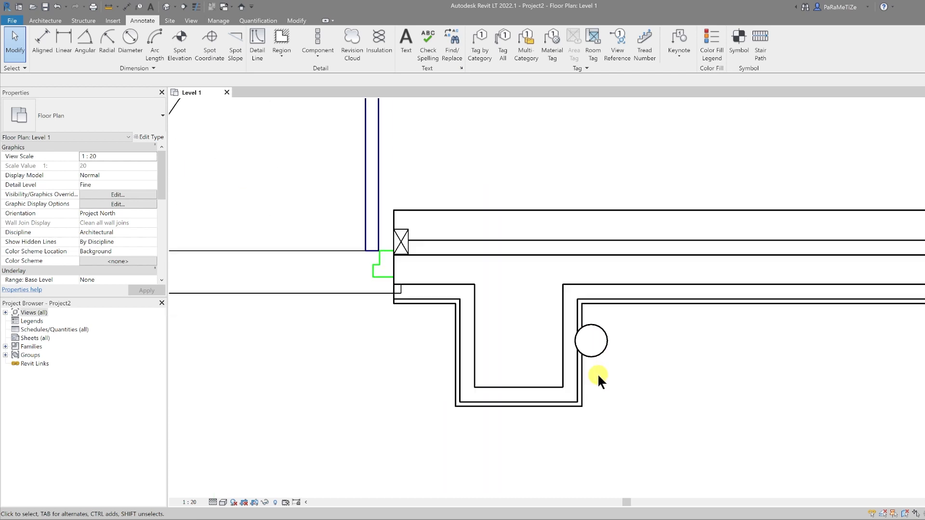
pyautogui.click(572, 362)
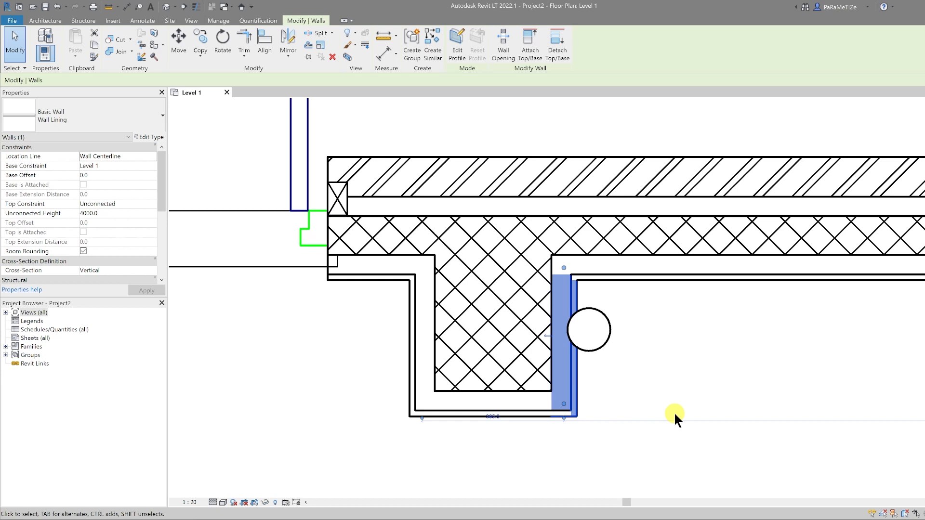
pyautogui.press('Right')
pyautogui.press('Right')
pyautogui.press('Right')
pyautogui.press('Right')
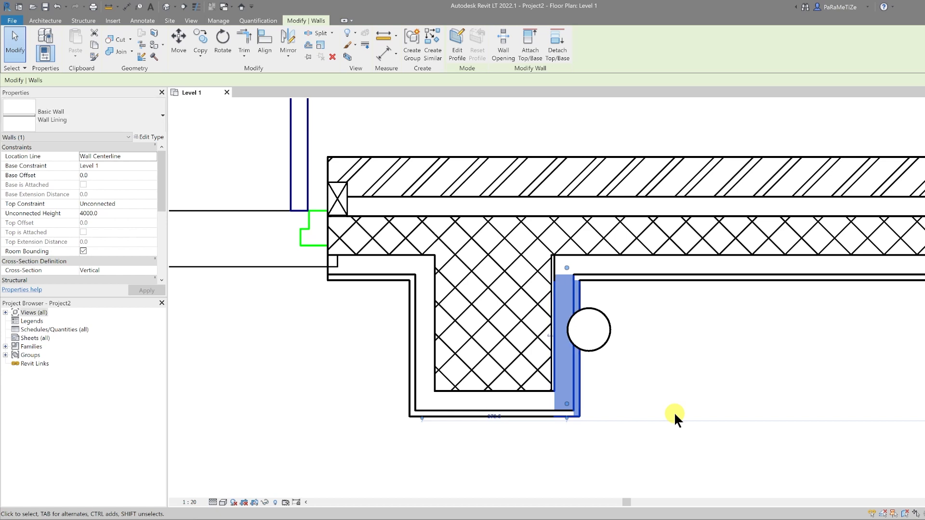
pyautogui.press('Right')
pyautogui.press('Right')
pyautogui.press('Right')
pyautogui.press('Right')
pyautogui.press('Right')
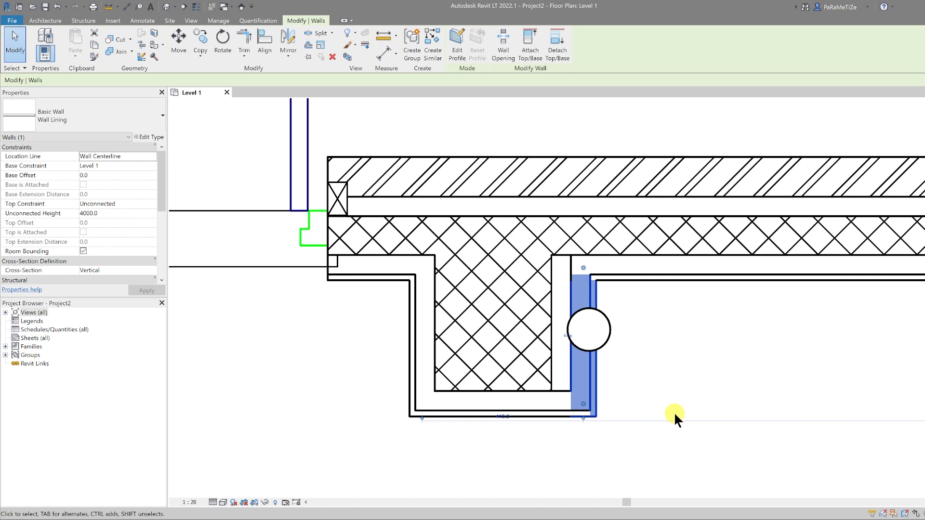
pyautogui.press('Right')
pyautogui.press('Right')
pyautogui.press('Right')
pyautogui.press('Right')
pyautogui.press('Right')
pyautogui.press('Right')
pyautogui.press('Right')
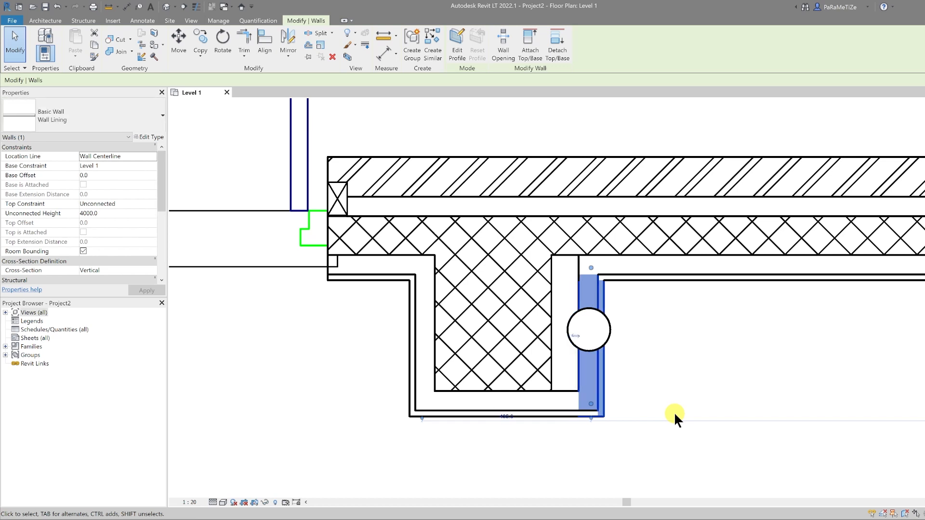
pyautogui.press('Right')
pyautogui.hotkey('shift', 'Right')
pyautogui.hotkey('shift', 'Right')
pyautogui.hotkey('shift', 'Right')
pyautogui.hotkey('shift', 'Right')
pyautogui.hotkey('shift', 'Right')
pyautogui.hotkey('shift', 'Right')
pyautogui.hotkey('shift', 'Right')
pyautogui.hotkey('shift', 'Right')
pyautogui.hotkey('shift', 'Left')
pyautogui.hotkey('shift', 'Left')
pyautogui.hotkey('shift', 'Left')
pyautogui.hotkey('shift', 'Left')
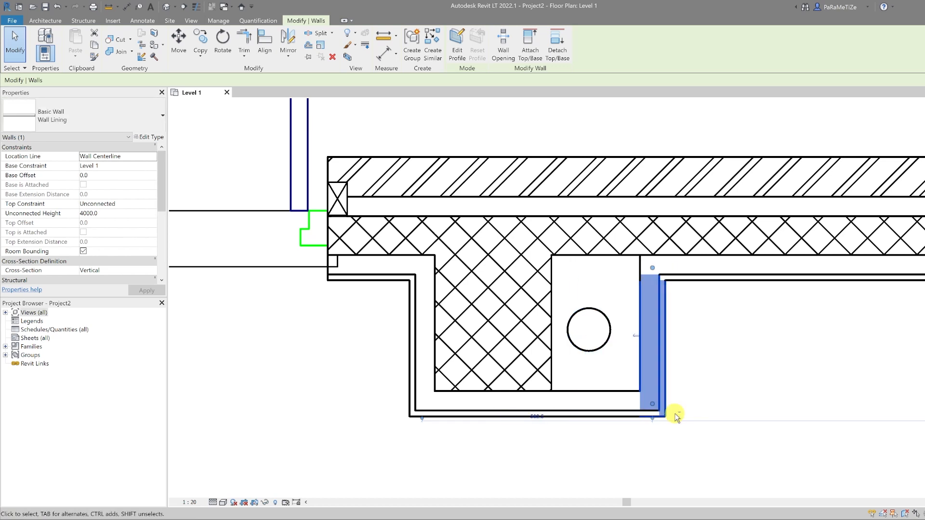
pyautogui.click(692, 423)
# Nudge the upper column's circle-side Wall Lining segment outward past the circle, about 565 mm from the opposite side segment
pyautogui.scroll(-6, 694, 424)
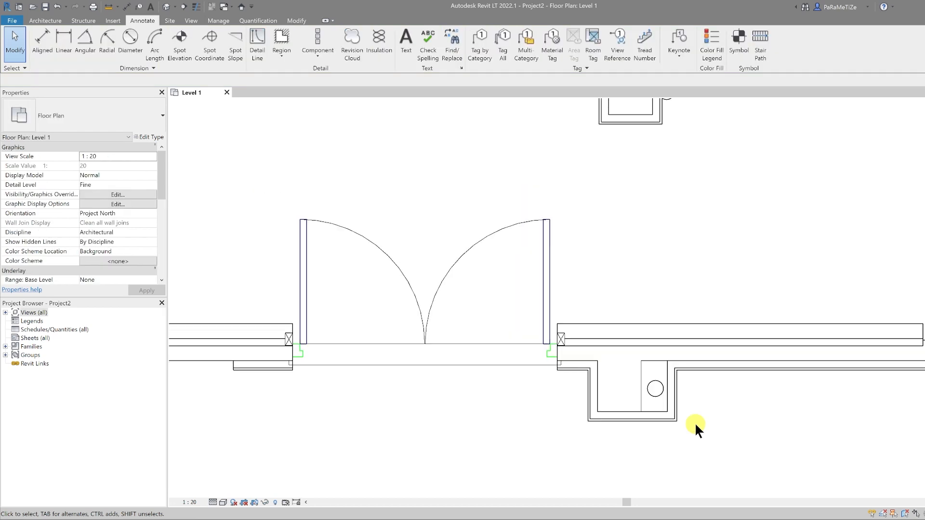
pyautogui.scroll(5, 693, 222)
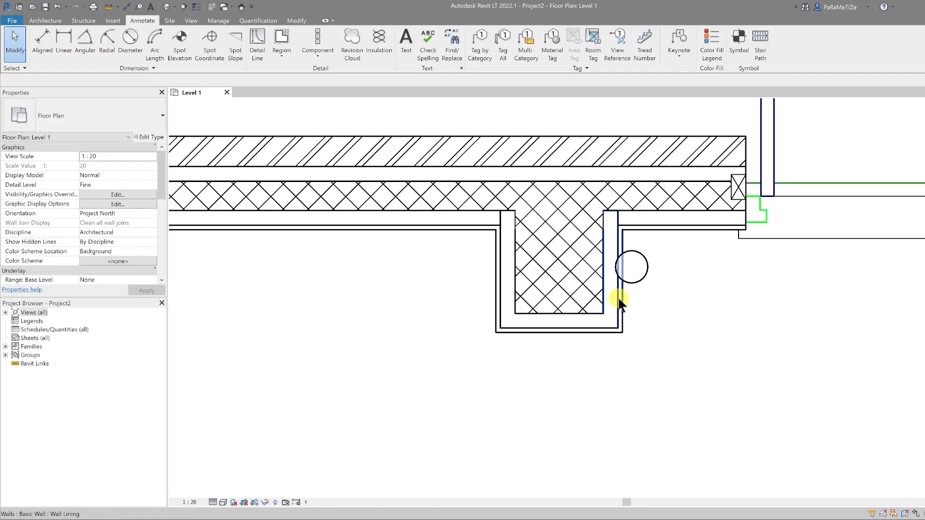
pyautogui.click(619, 299)
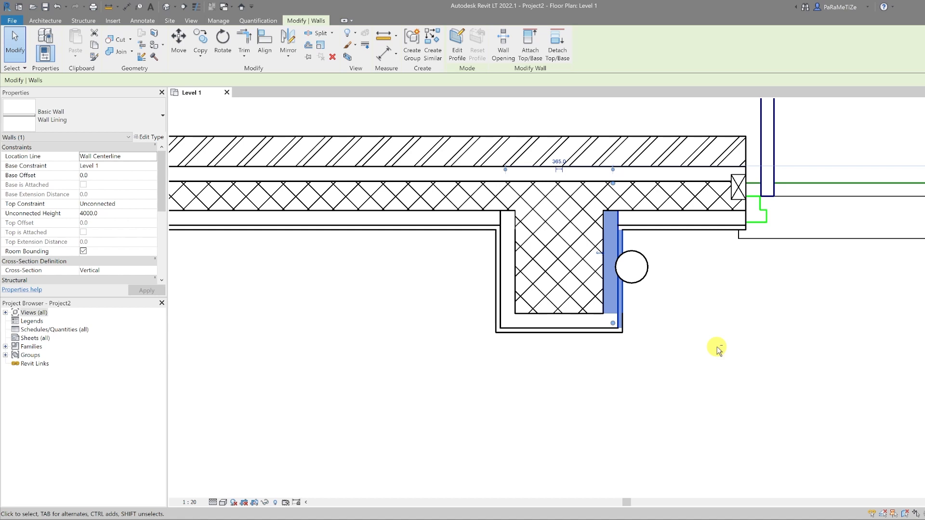
pyautogui.press('Right')
pyautogui.press('Right')
pyautogui.press('Right')
pyautogui.press('Right')
pyautogui.press('Right')
pyautogui.press('Right')
pyautogui.press('Right')
pyautogui.press('Right')
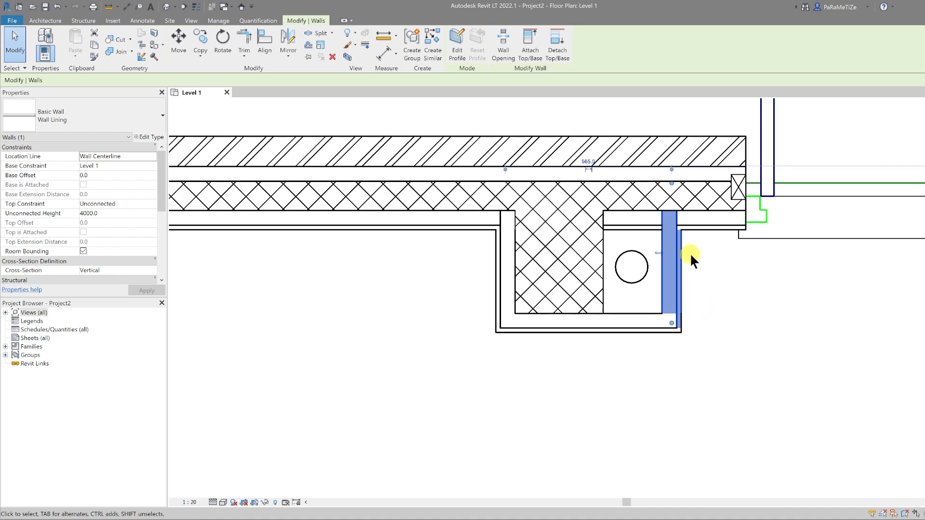
pyautogui.press('Escape')
# Examine the integrated lining of the upper wall inside the pipe enclosure and compare it with the lower column's enclosure
pyautogui.click(645, 226)
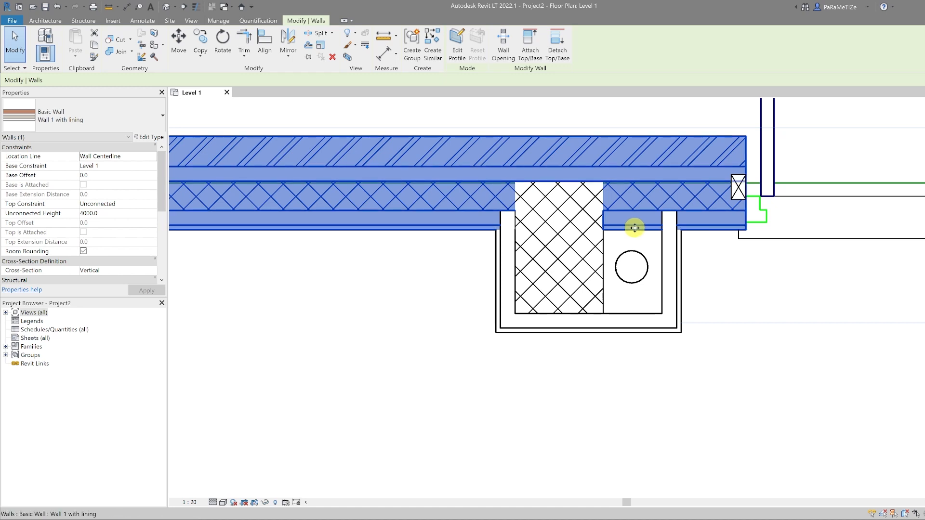
pyautogui.scroll(-2, 634, 227)
pyautogui.scroll(2, 646, 227)
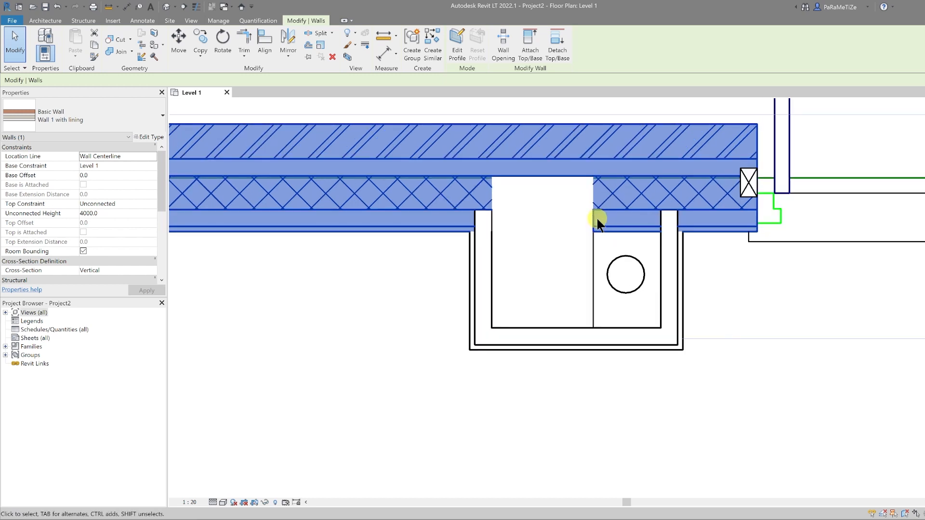
pyautogui.press('Escape')
pyautogui.scroll(-5, 620, 224)
pyautogui.moveTo(621, 224); pyautogui.dragTo(615, 340, button='middle')
pyautogui.scroll(6, 619, 330)
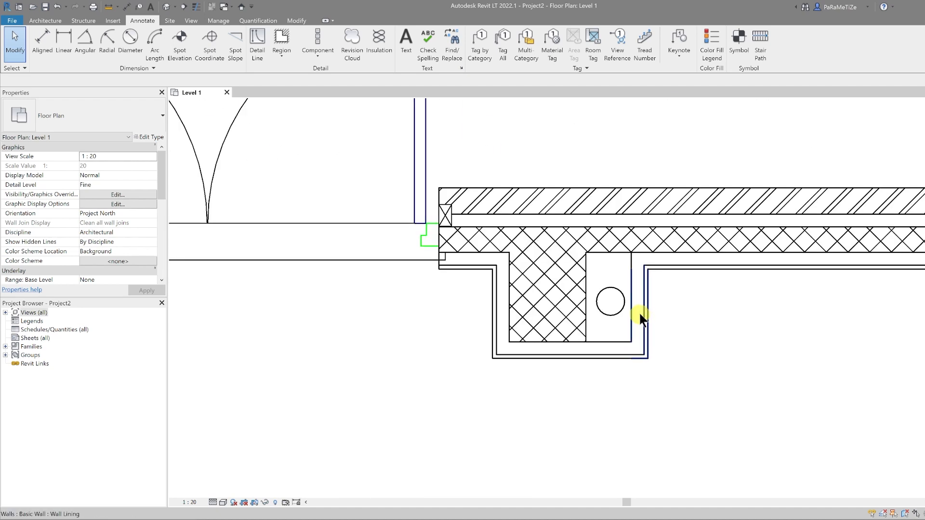